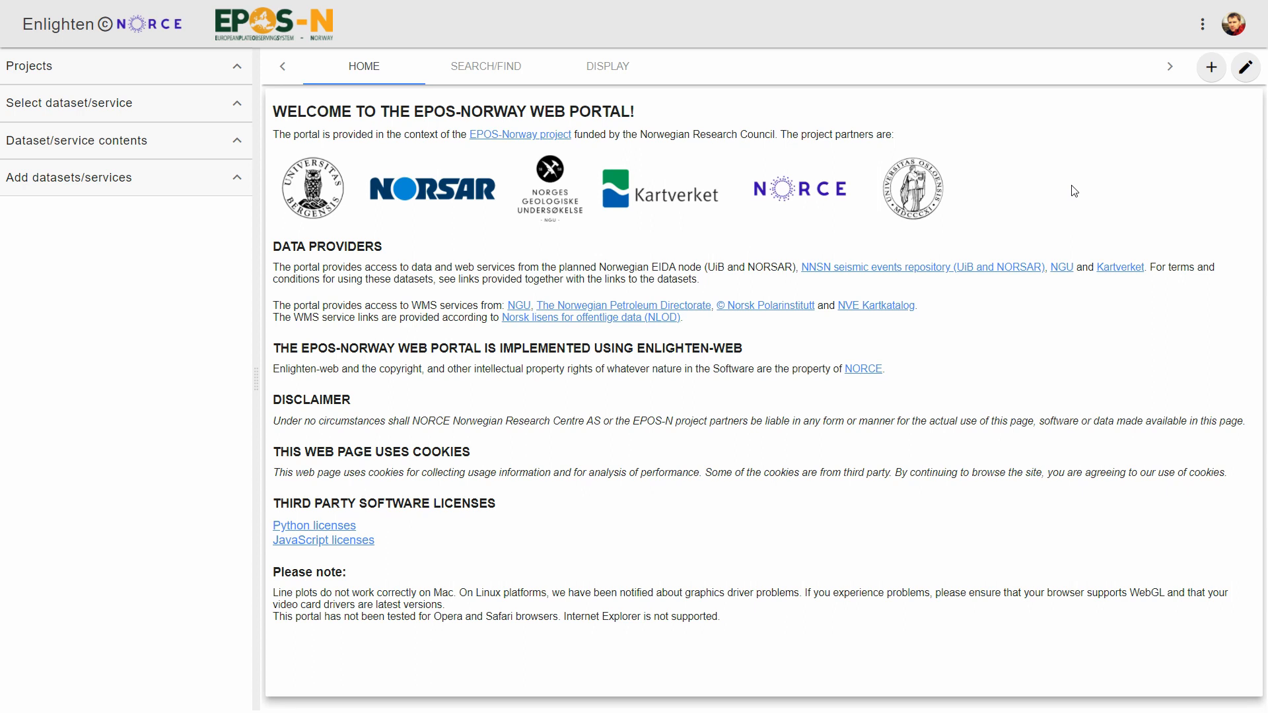
- Open the search page and filter the available services to the Geophysical data category
click(238, 69)
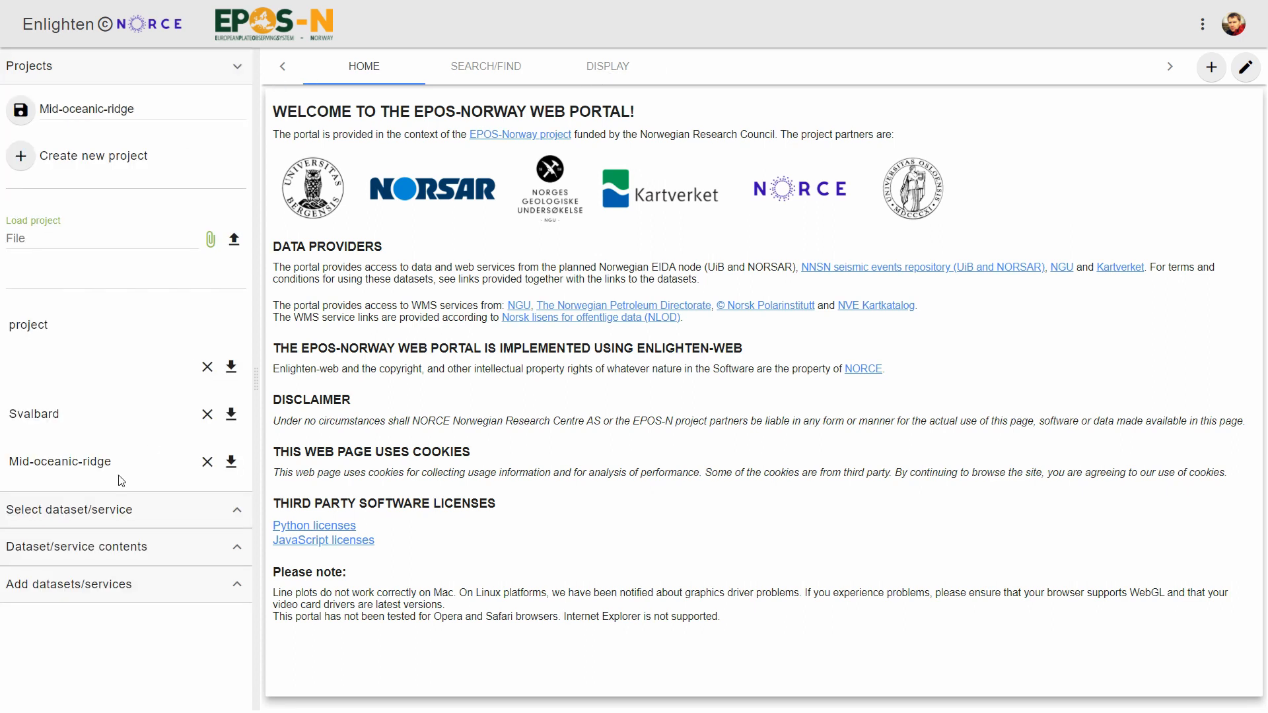
click(241, 67)
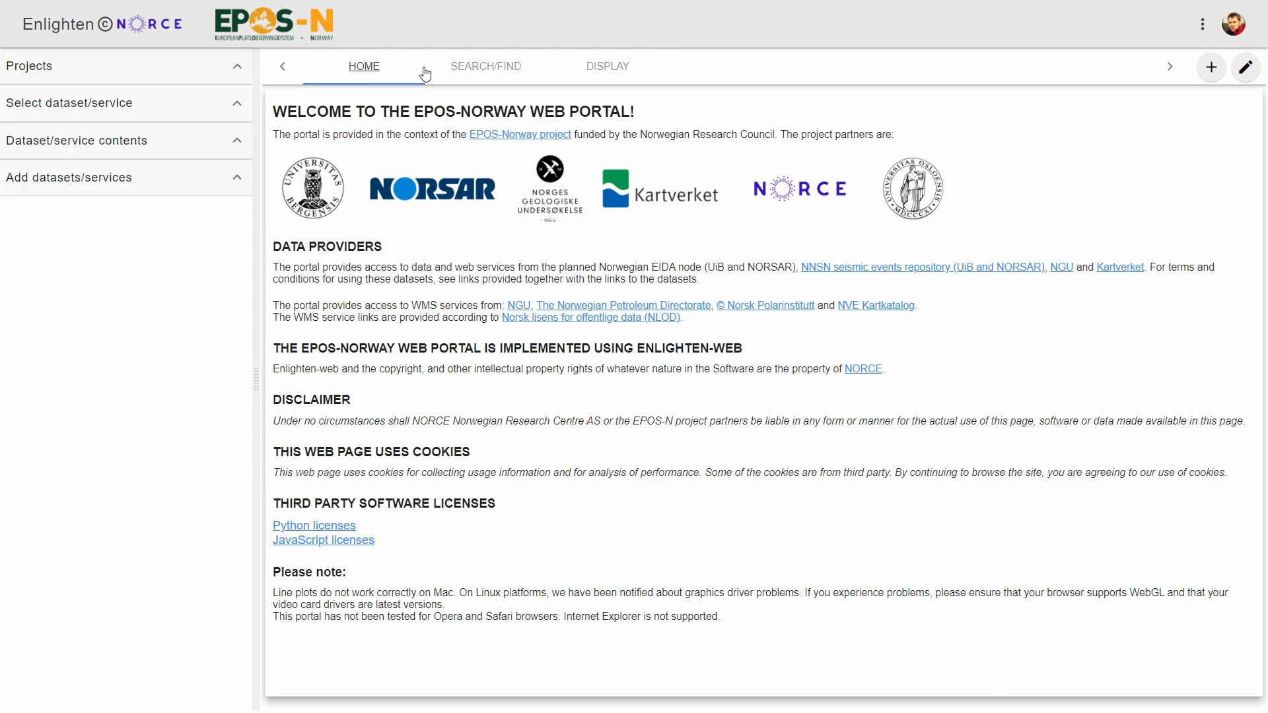
click(501, 70)
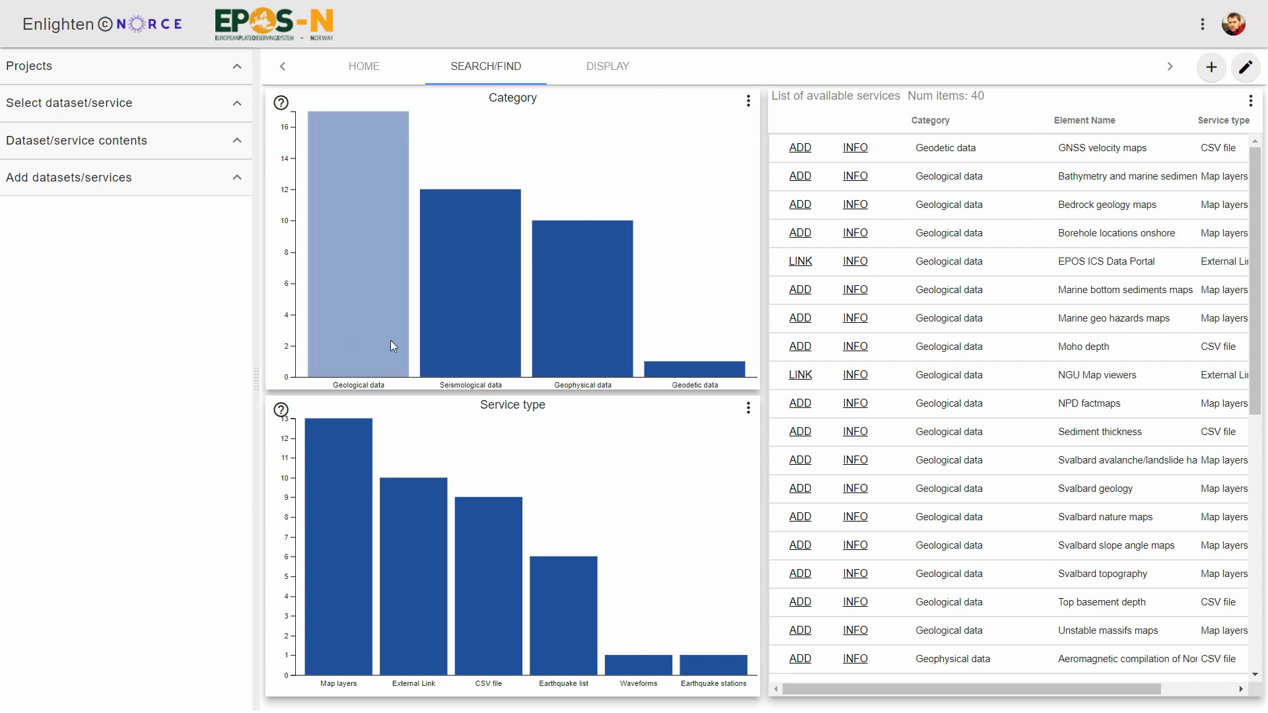
click(580, 316)
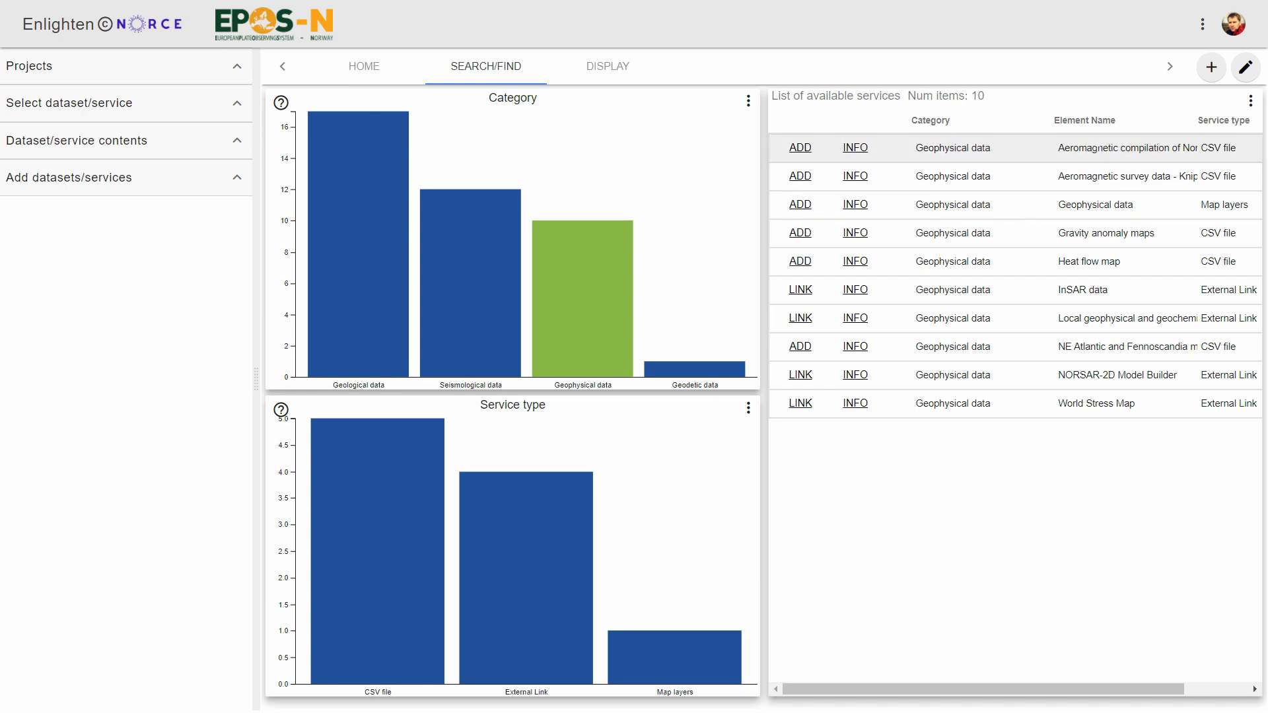
- Add the Aeromagnetic compilation of Norway and adjacent areas and the Aeromagnetic survey data - Knipovich ridge datasets
click(799, 148)
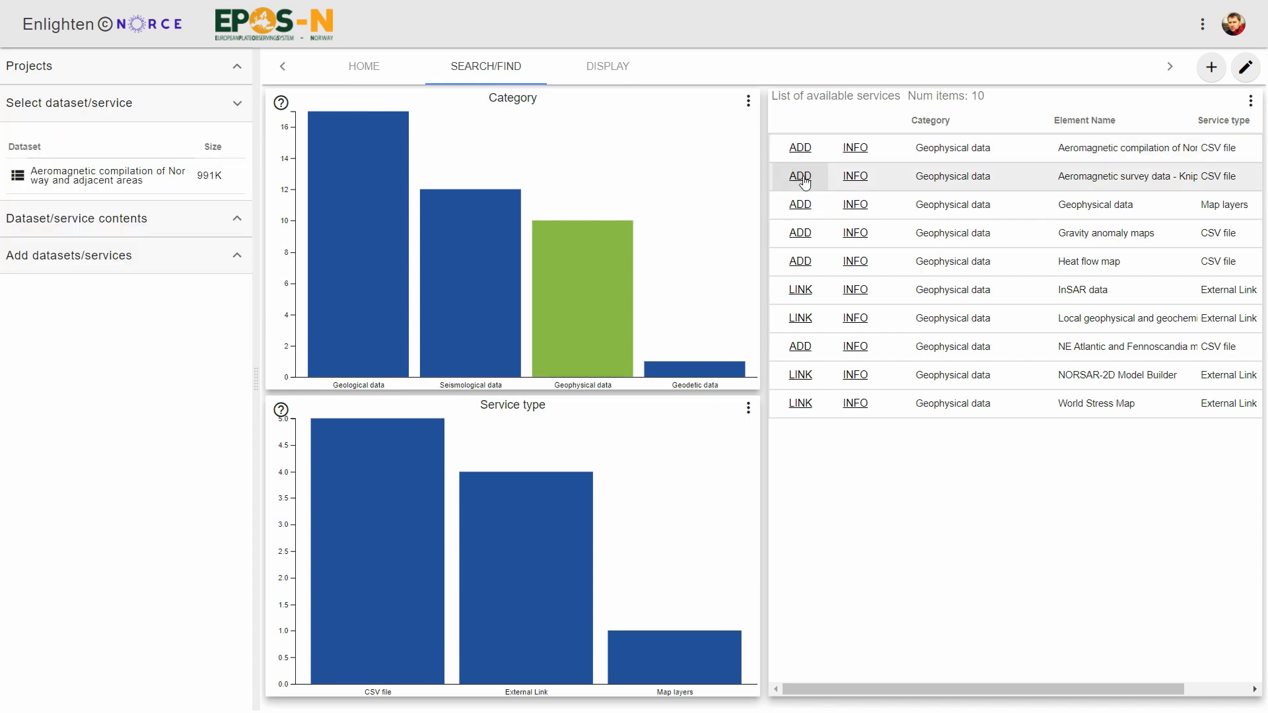
click(801, 177)
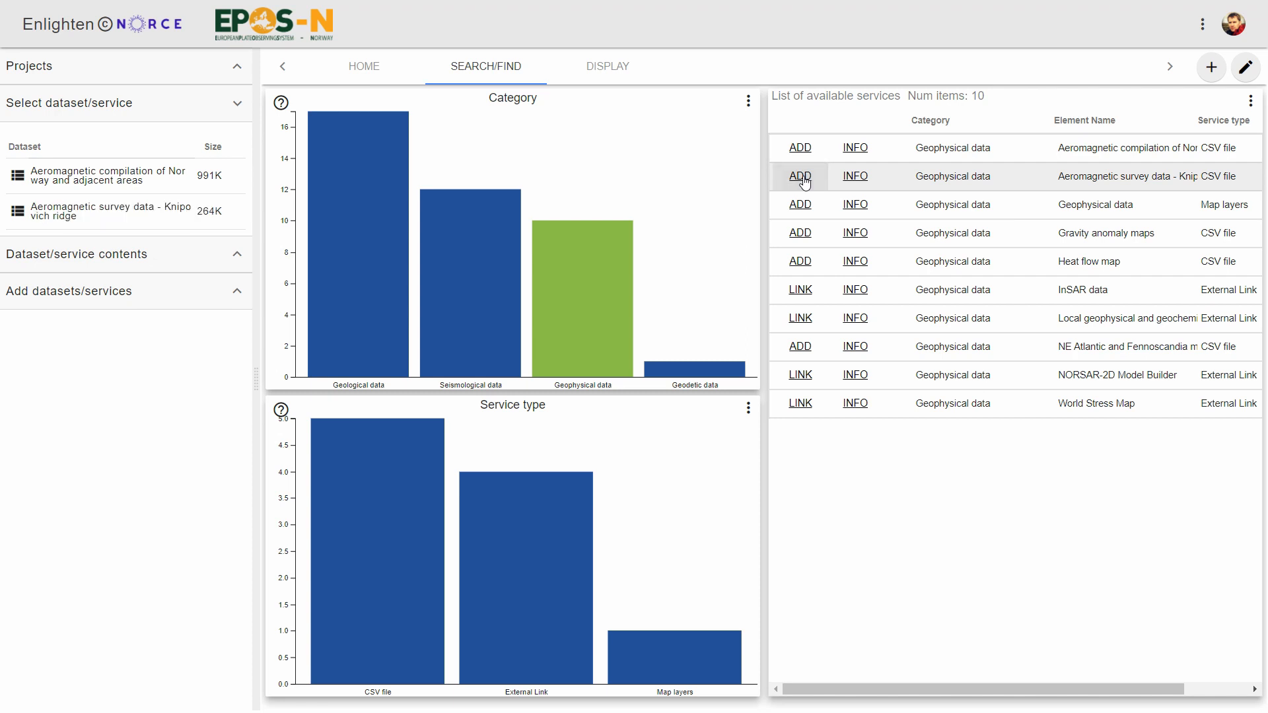
- Open a globe map in the left display panel and a table of the Aeromagnetic compilation dataset in the right panel
click(615, 68)
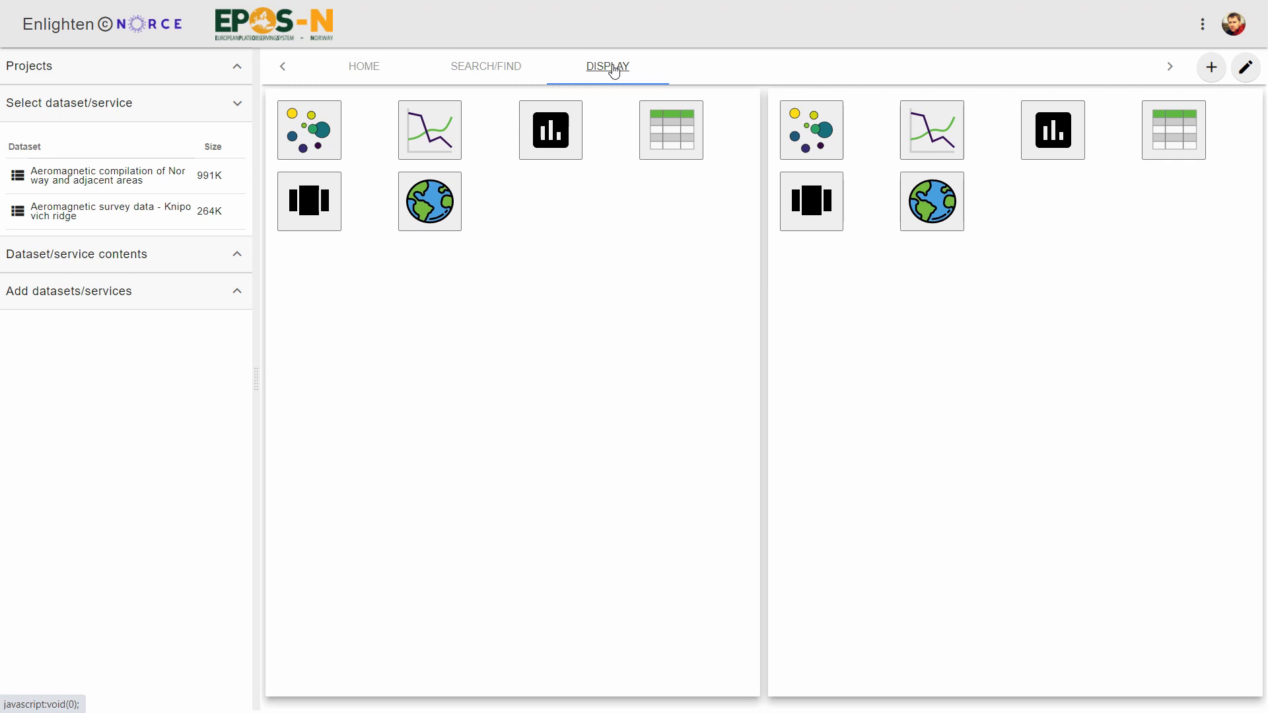
click(422, 209)
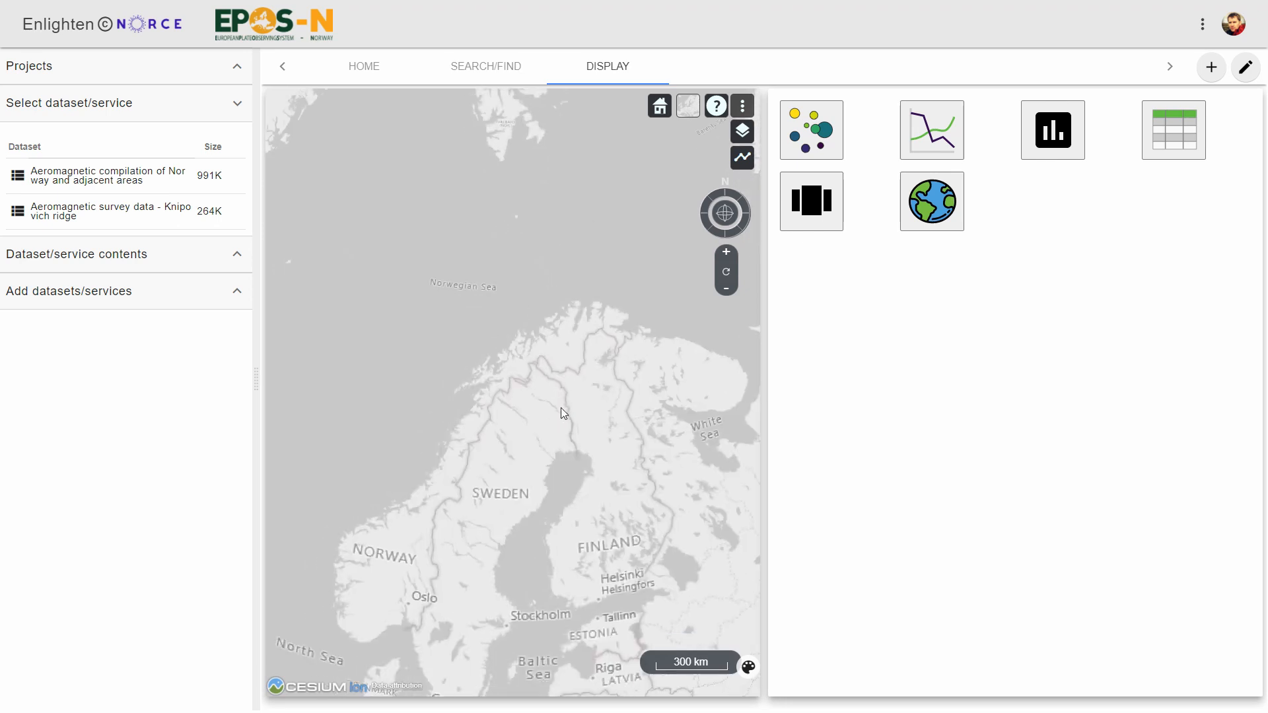
click(88, 180)
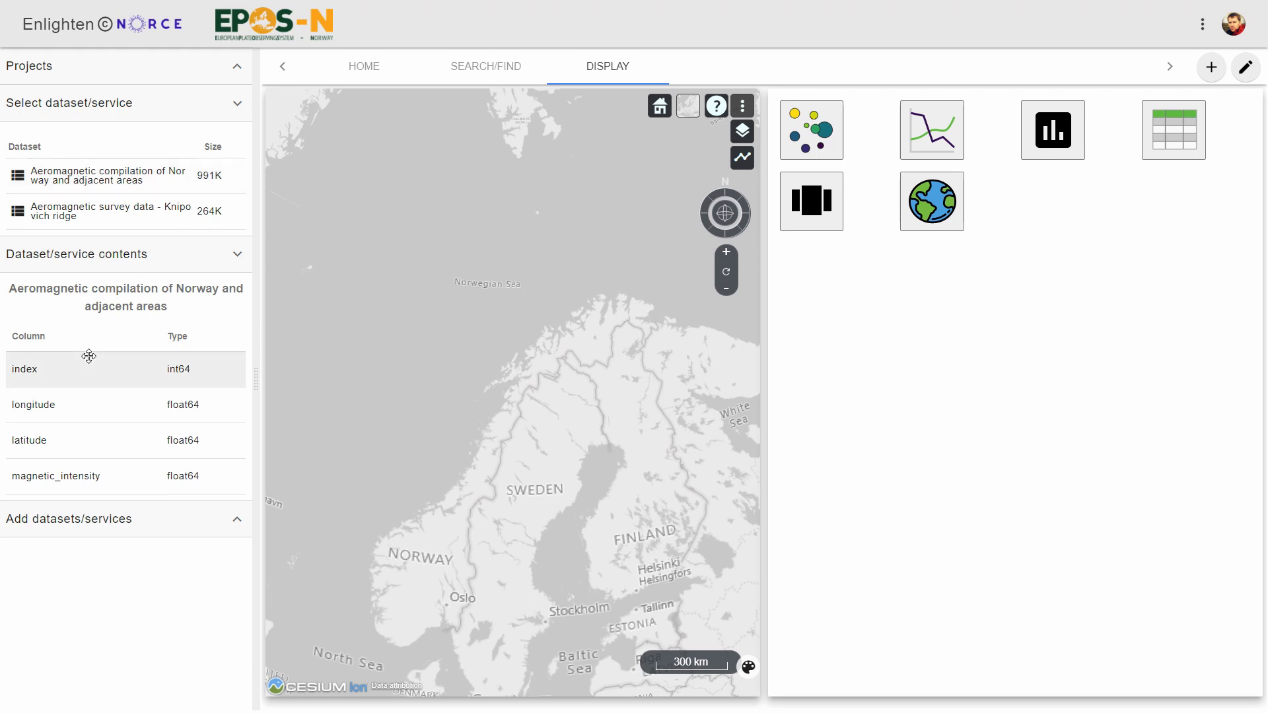
drag(94, 173, 958, 297)
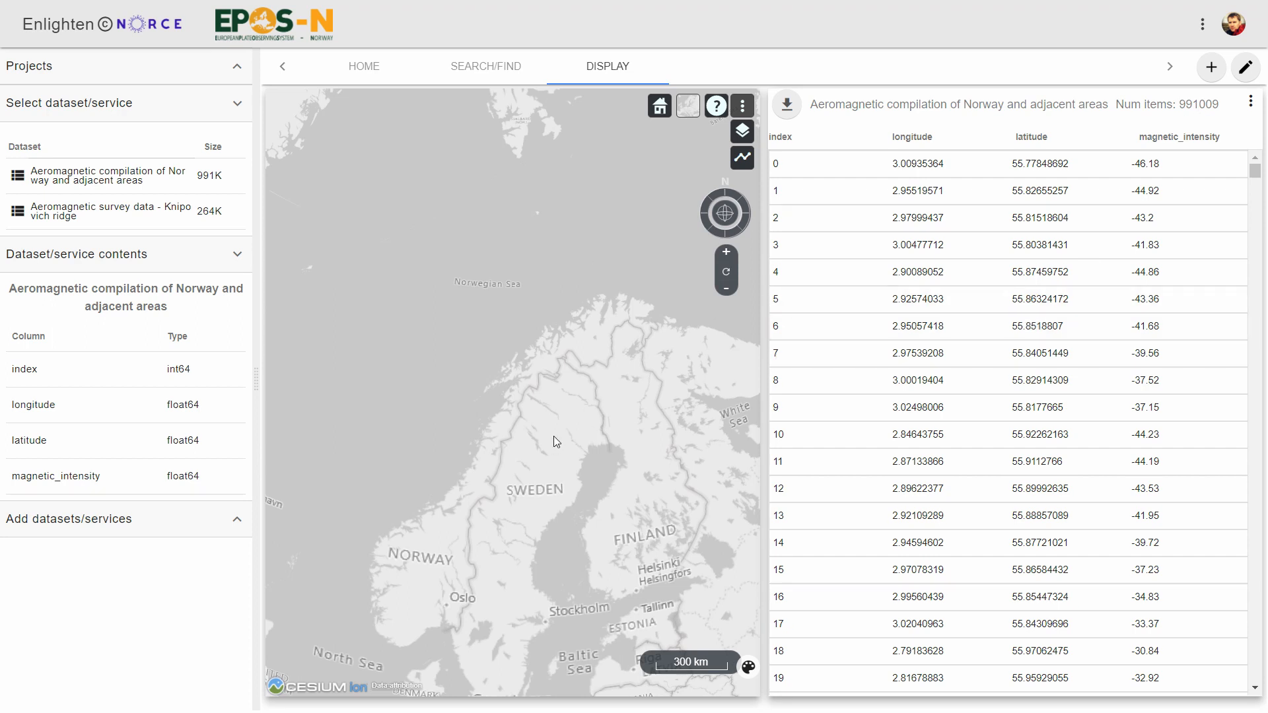
- Map the compilation's longitude to the map's x-axis and latitude to its y-axis
drag(554, 436, 664, 418)
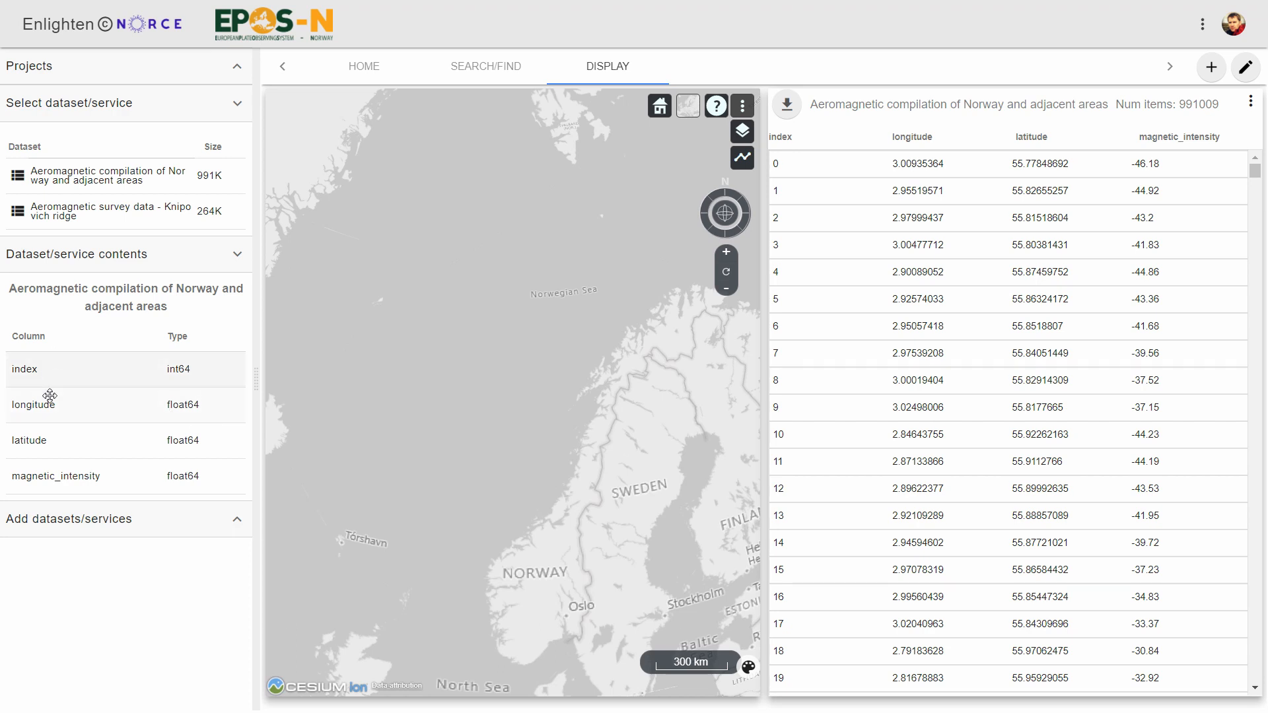
drag(44, 406, 724, 691)
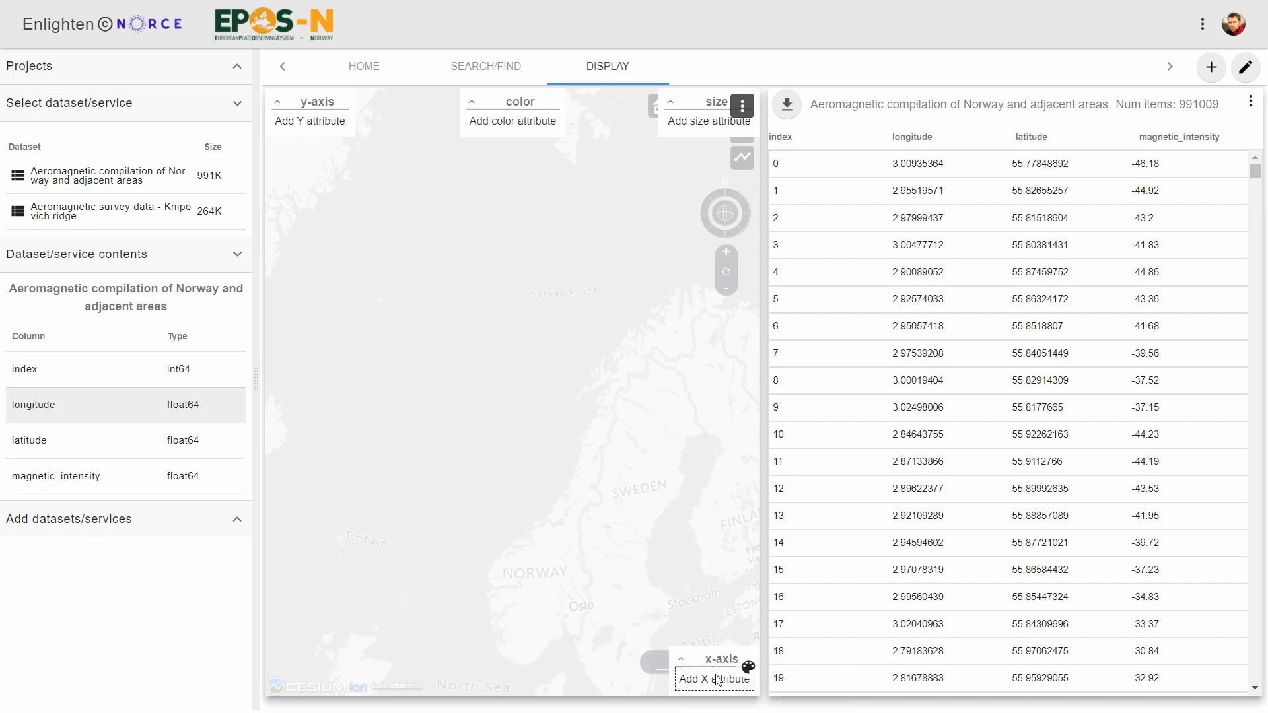
drag(53, 439, 330, 117)
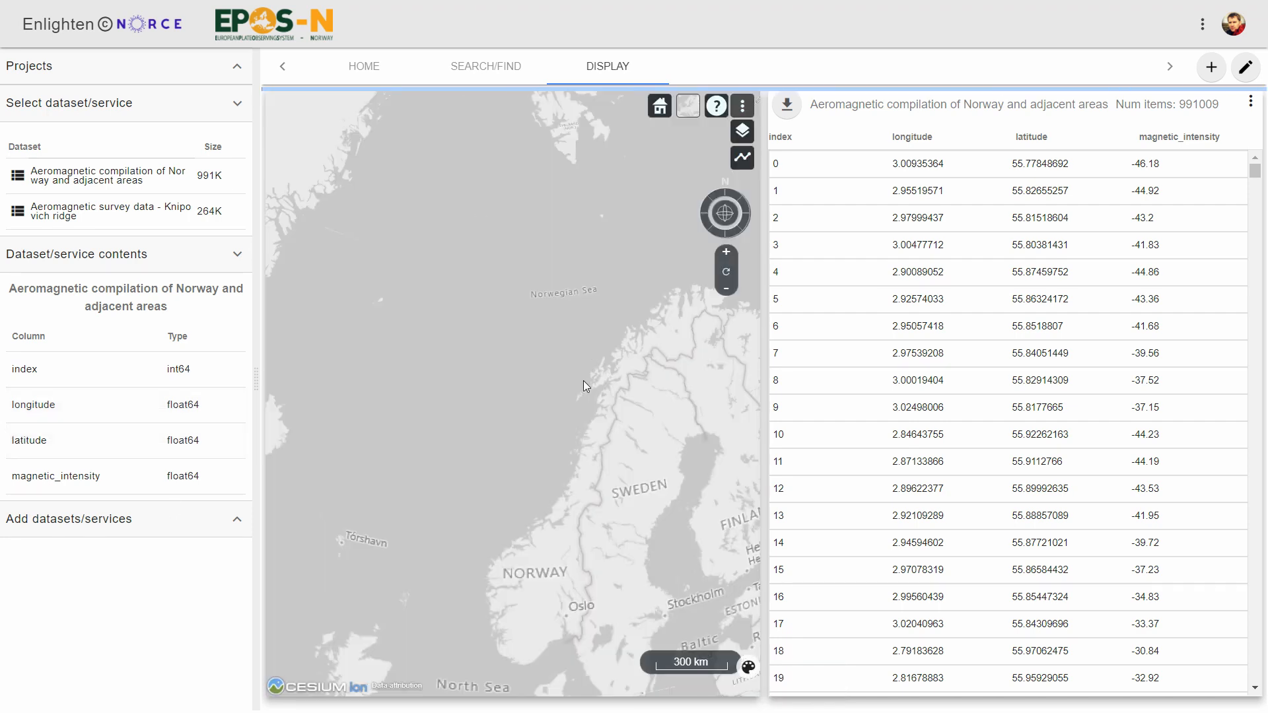
- Color the compilation points on the map by magnetic_intensity
drag(612, 374, 675, 420)
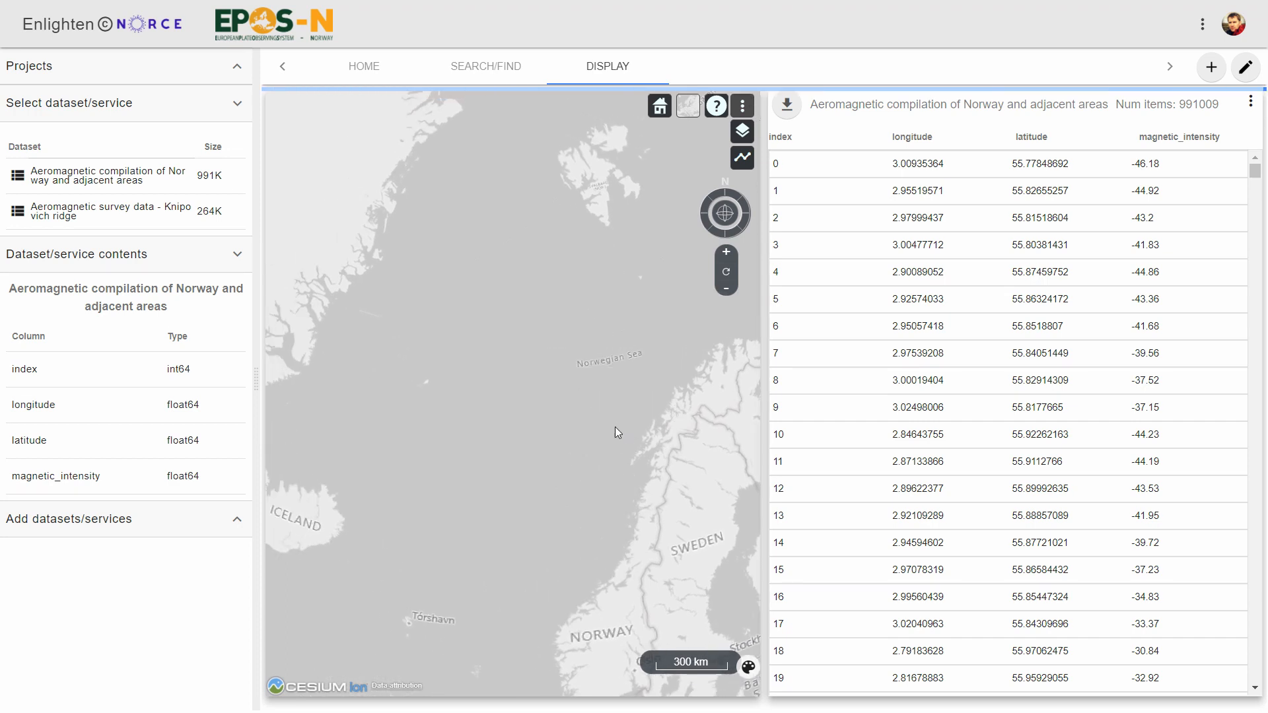
drag(545, 459, 429, 449)
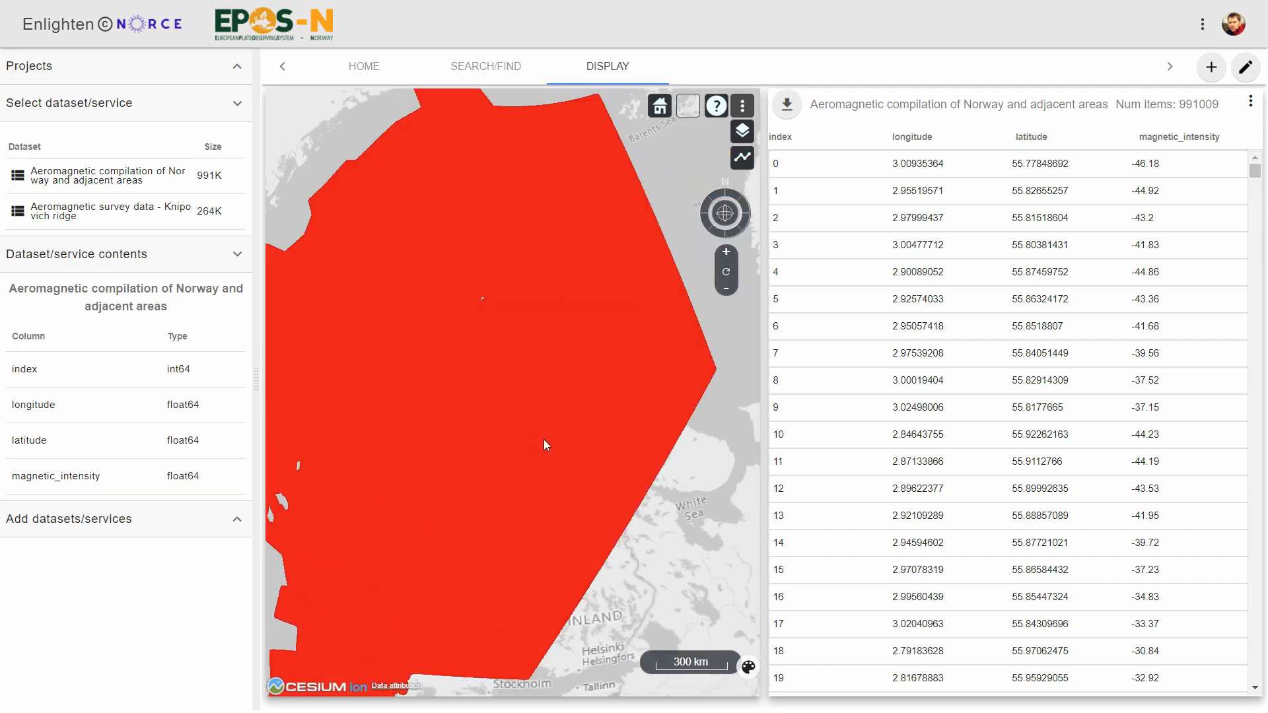
drag(633, 551, 690, 566)
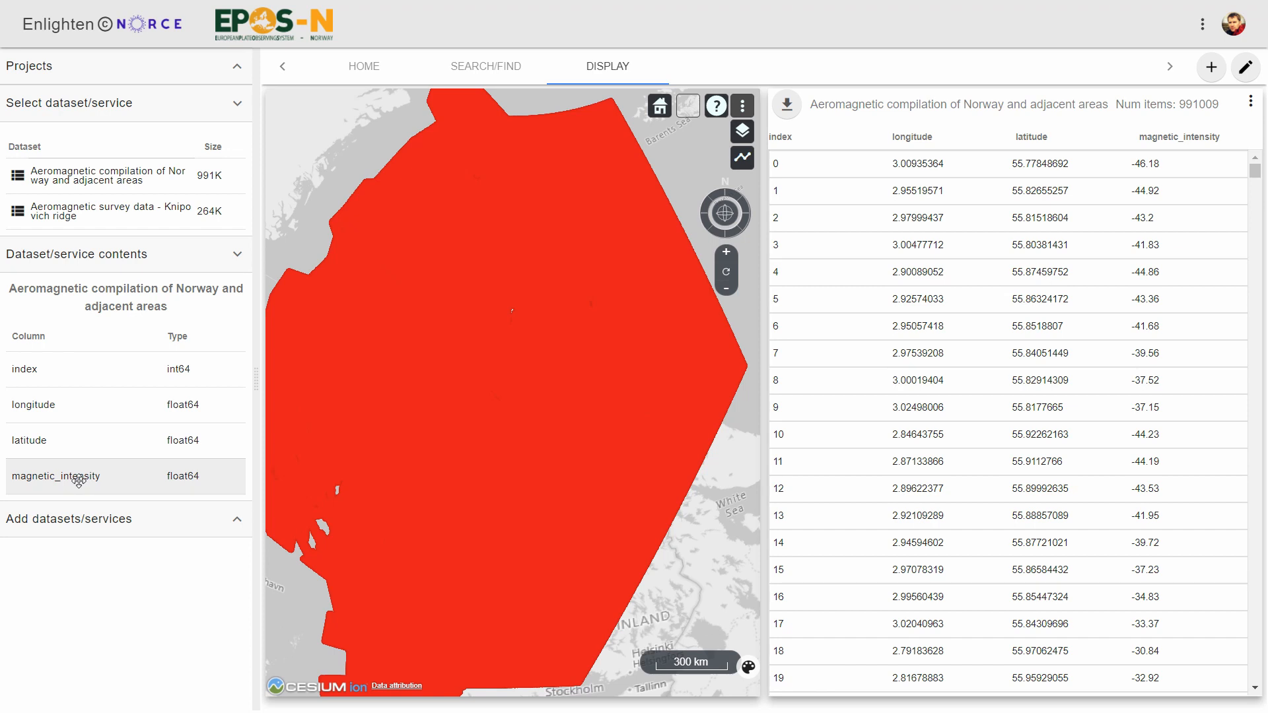
drag(78, 481, 523, 123)
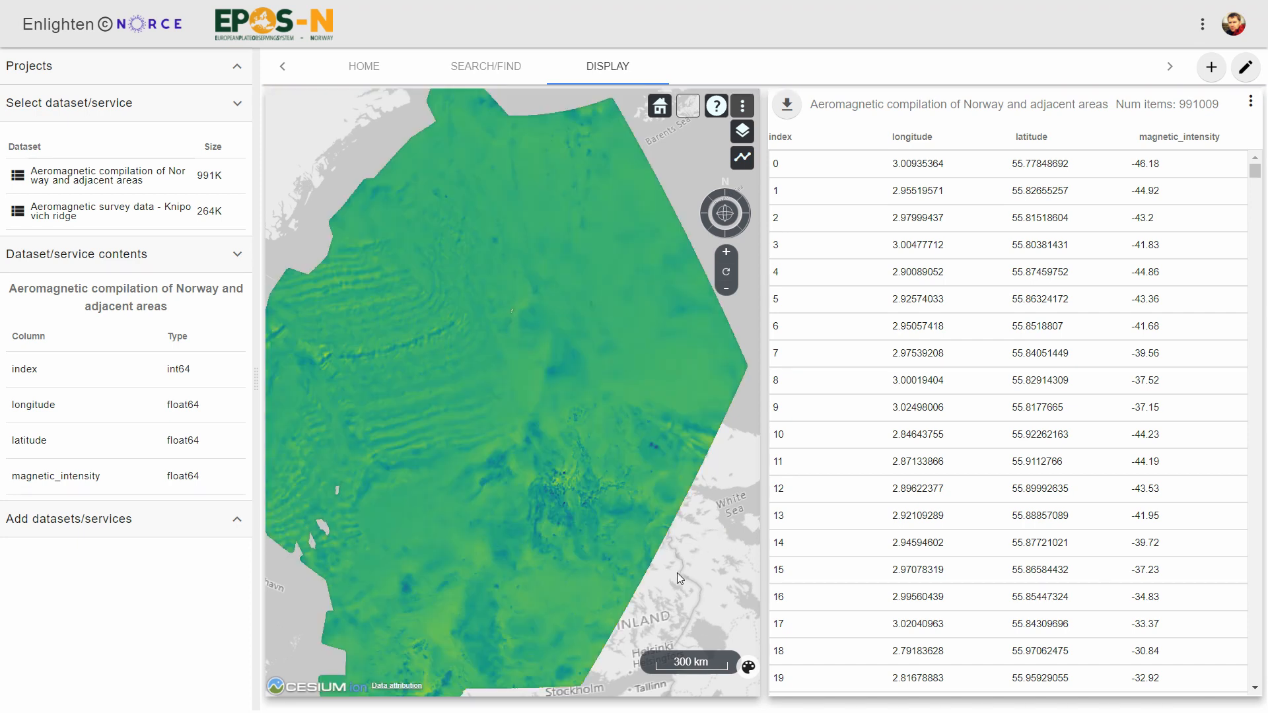
drag(676, 572, 731, 571)
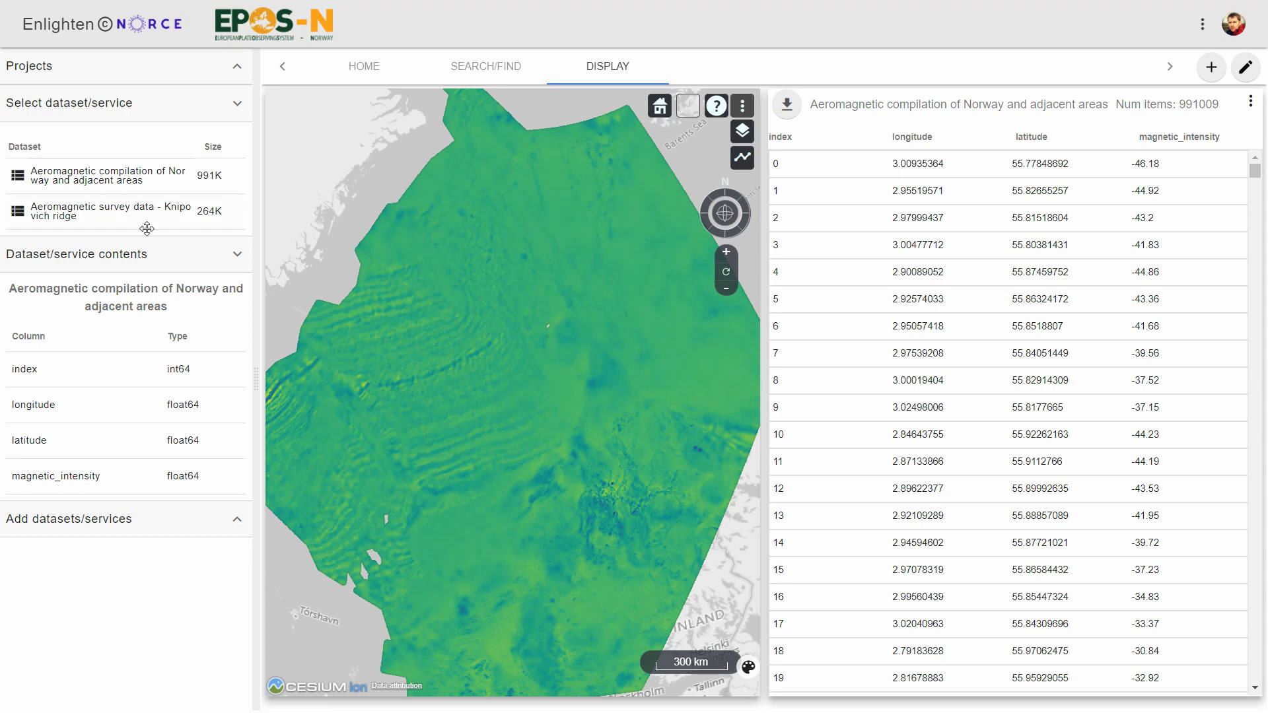
- Plot the Knipovich ridge survey on the same map using longitude, latitude and magnetic_intensity as color
click(89, 210)
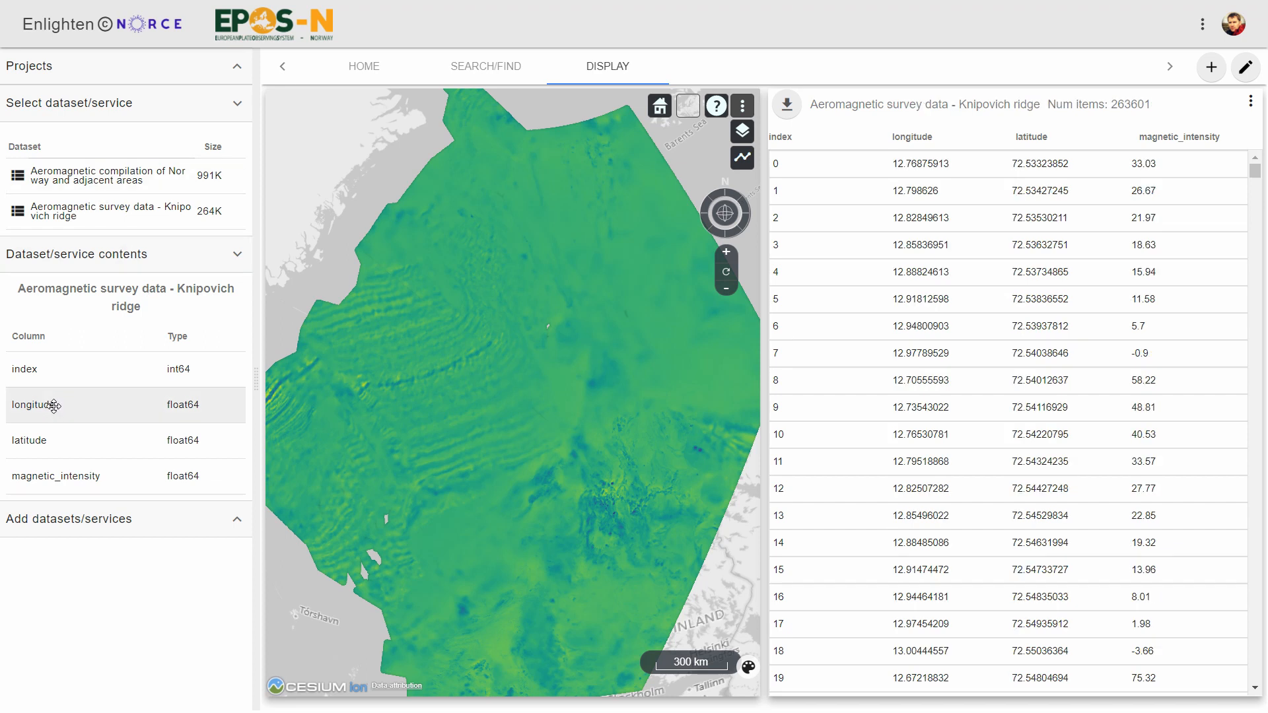
drag(53, 407, 640, 680)
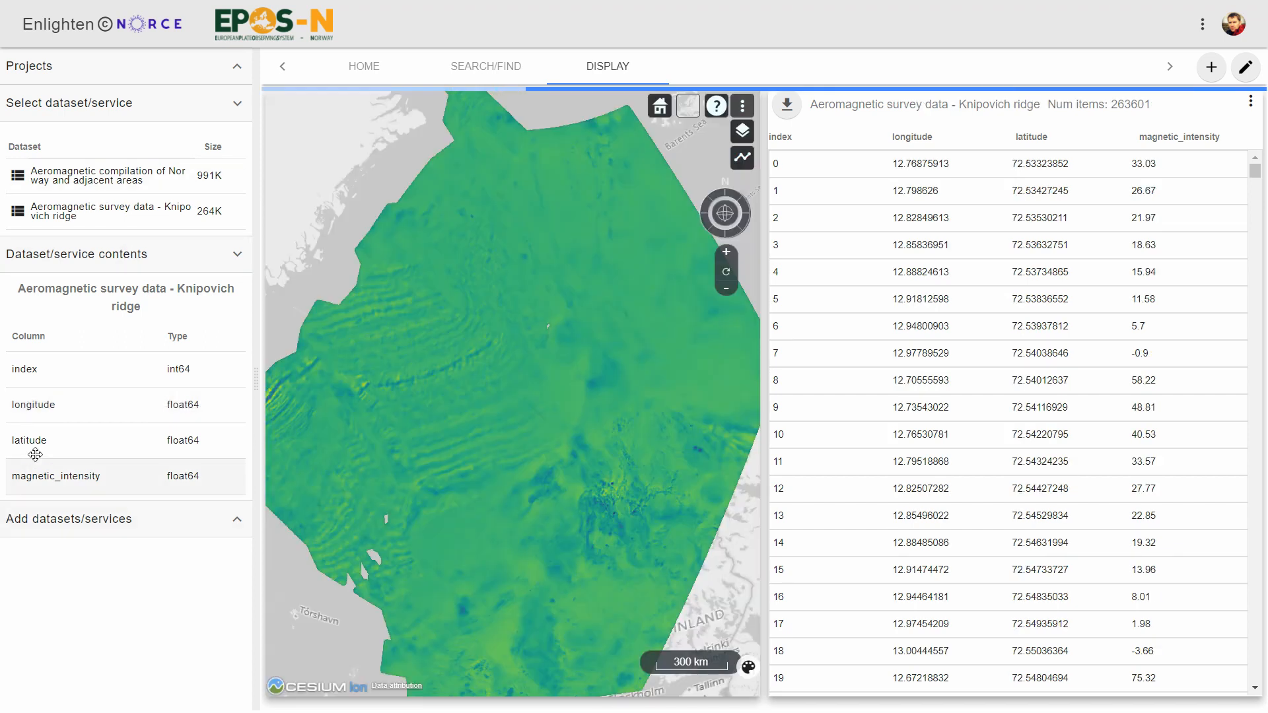
drag(84, 442, 294, 175)
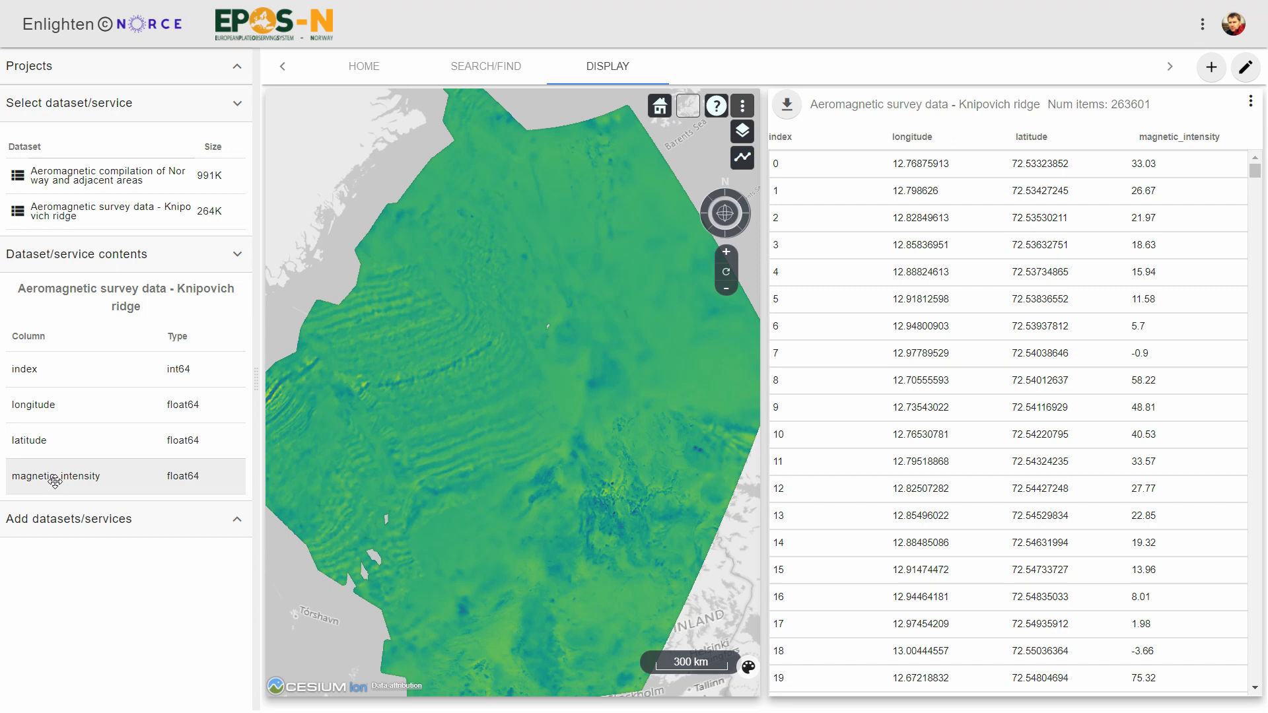
drag(60, 478, 497, 175)
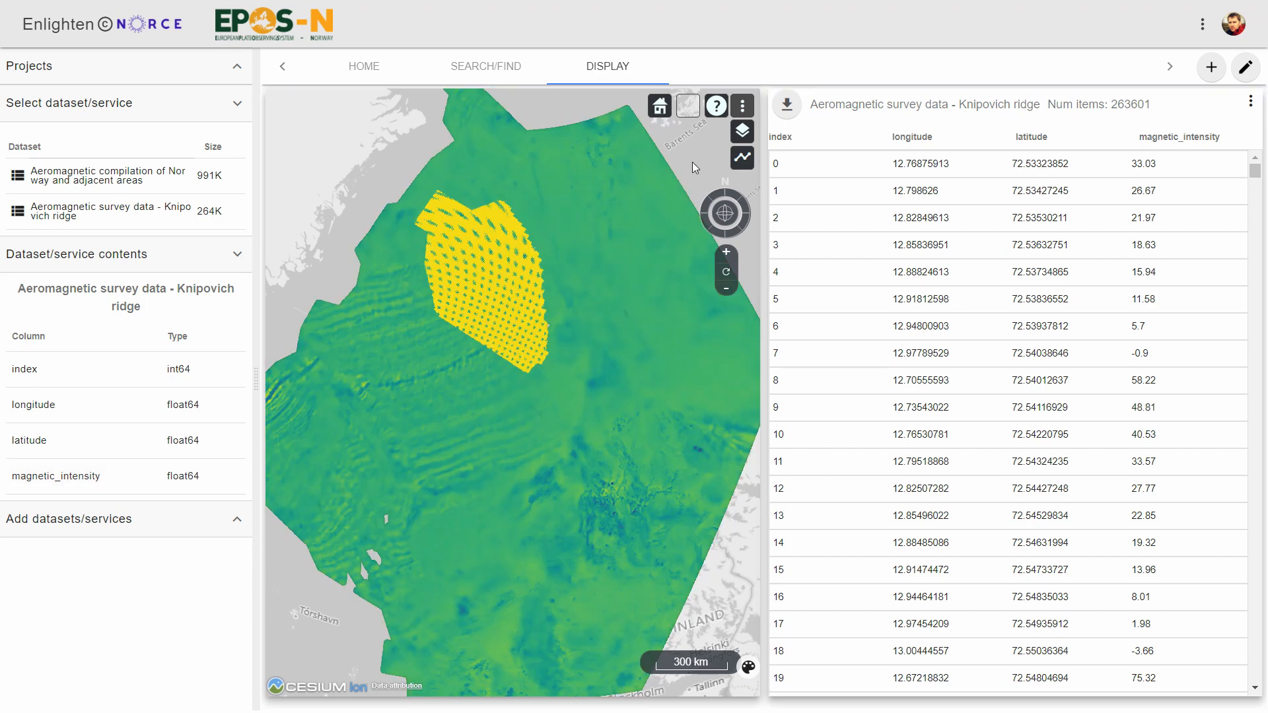
- Change the Knipovich ridge survey's colormap to magma and close the legend
click(749, 669)
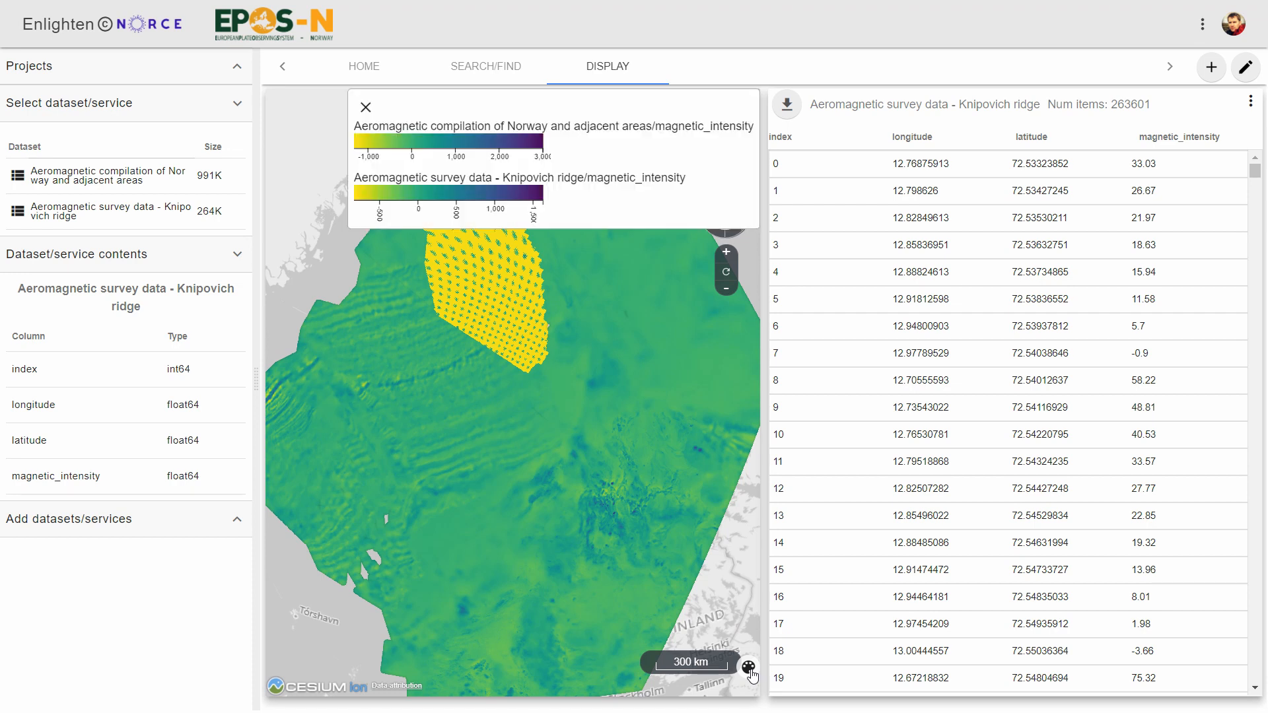
click(477, 195)
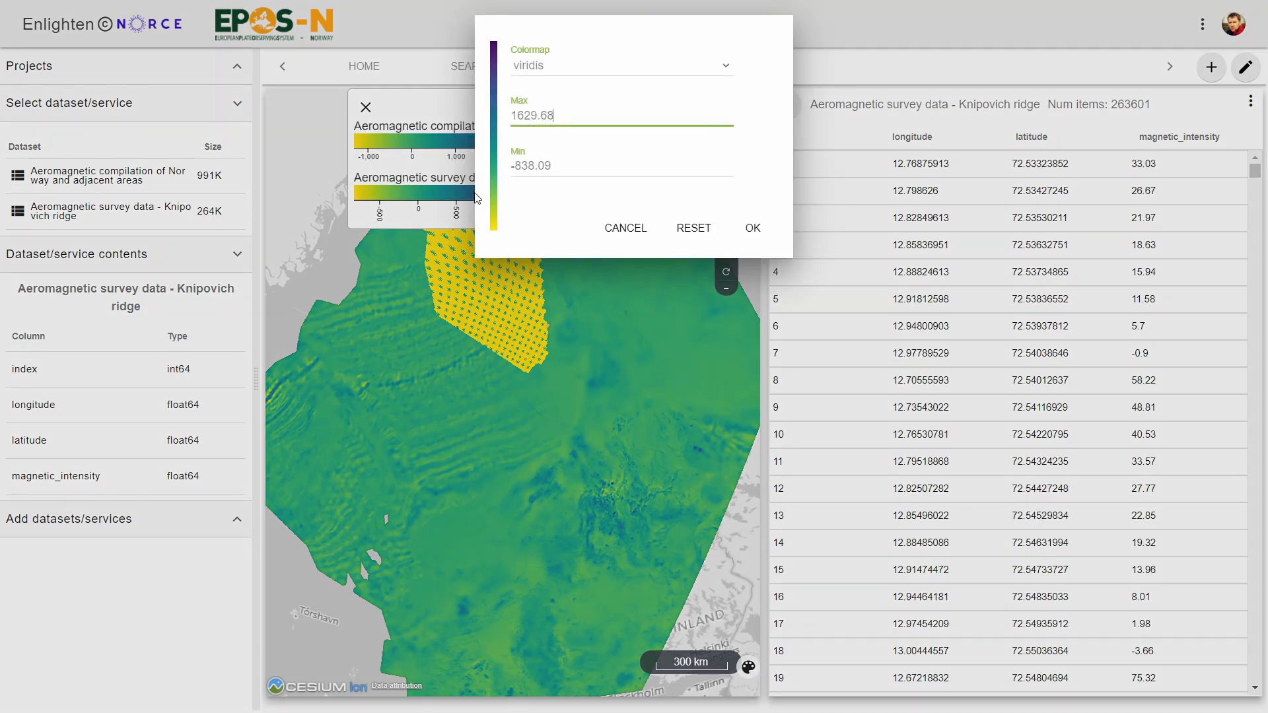
click(597, 67)
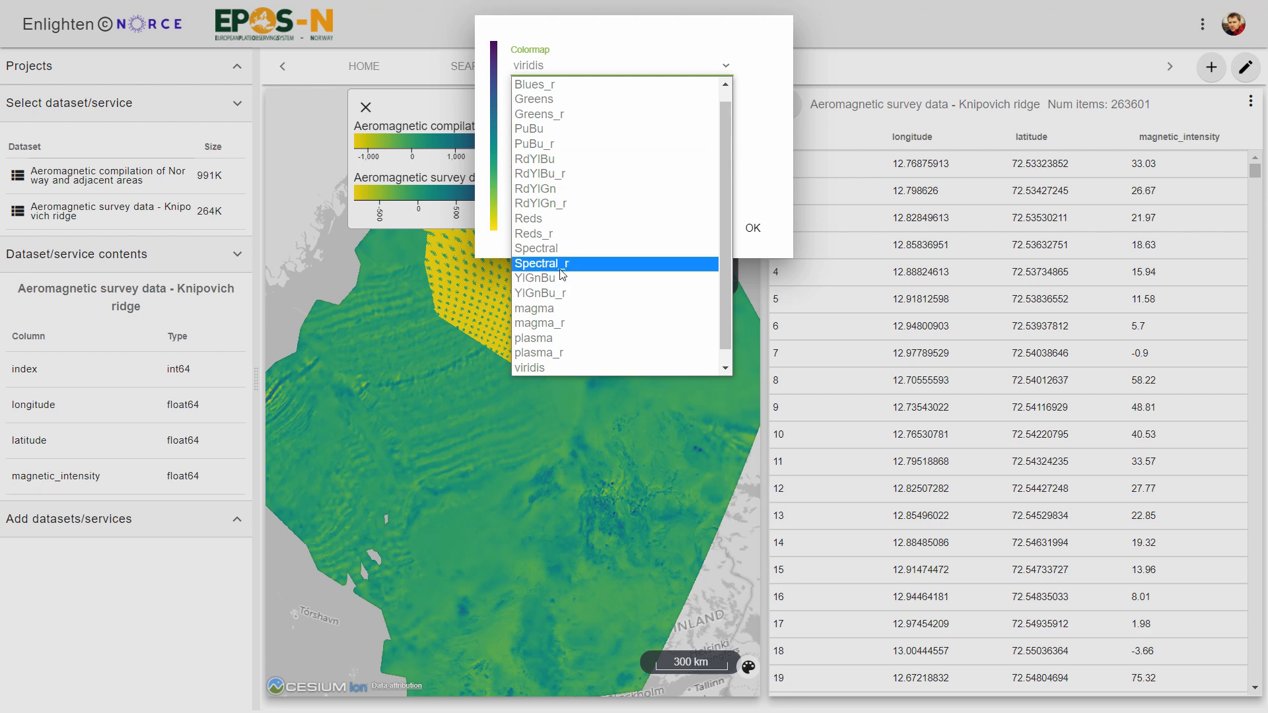
click(547, 309)
key(Return)
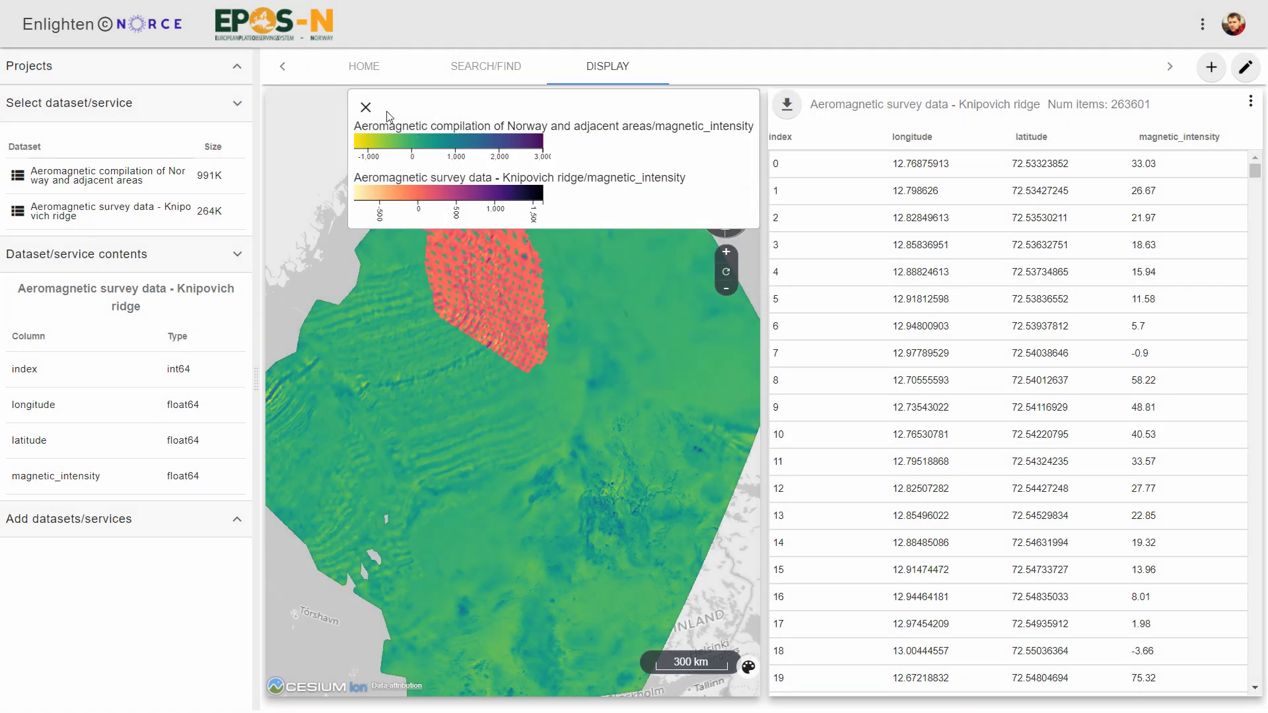
click(366, 108)
- Add the Heat flow map dataset from the search page and return to the display
scroll(474, 293, up, 3)
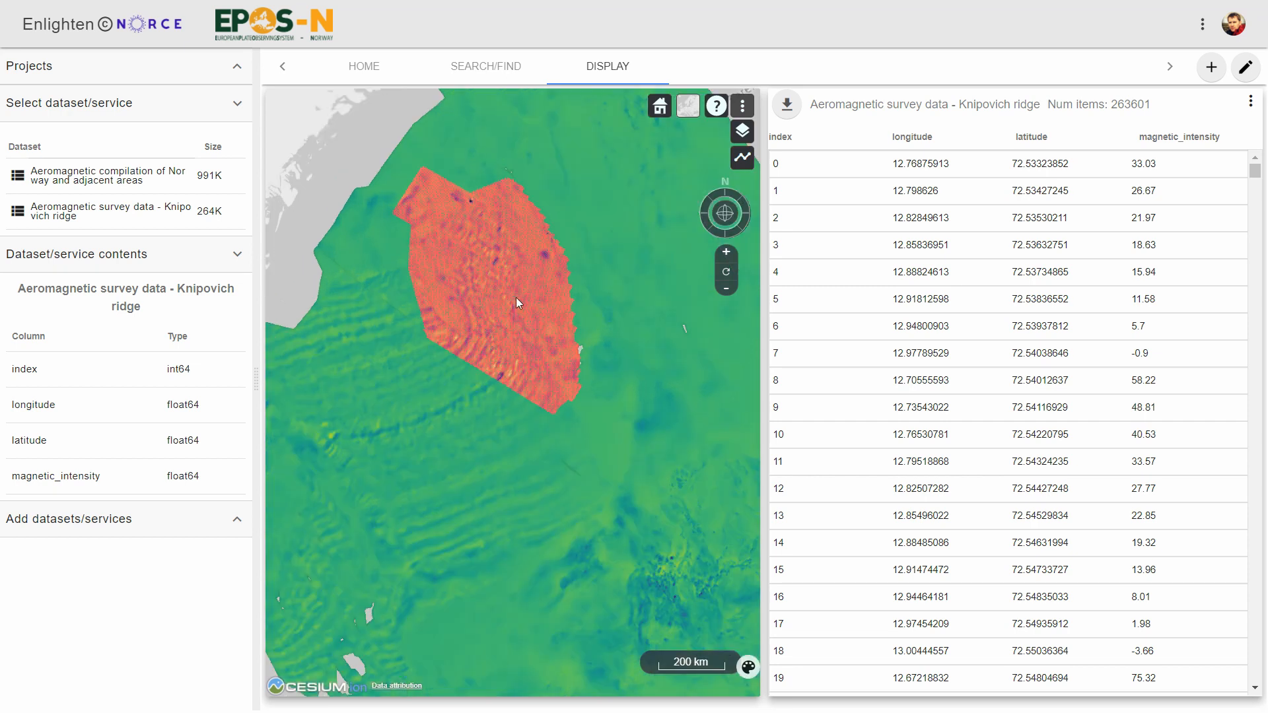
scroll(482, 295, up, 3)
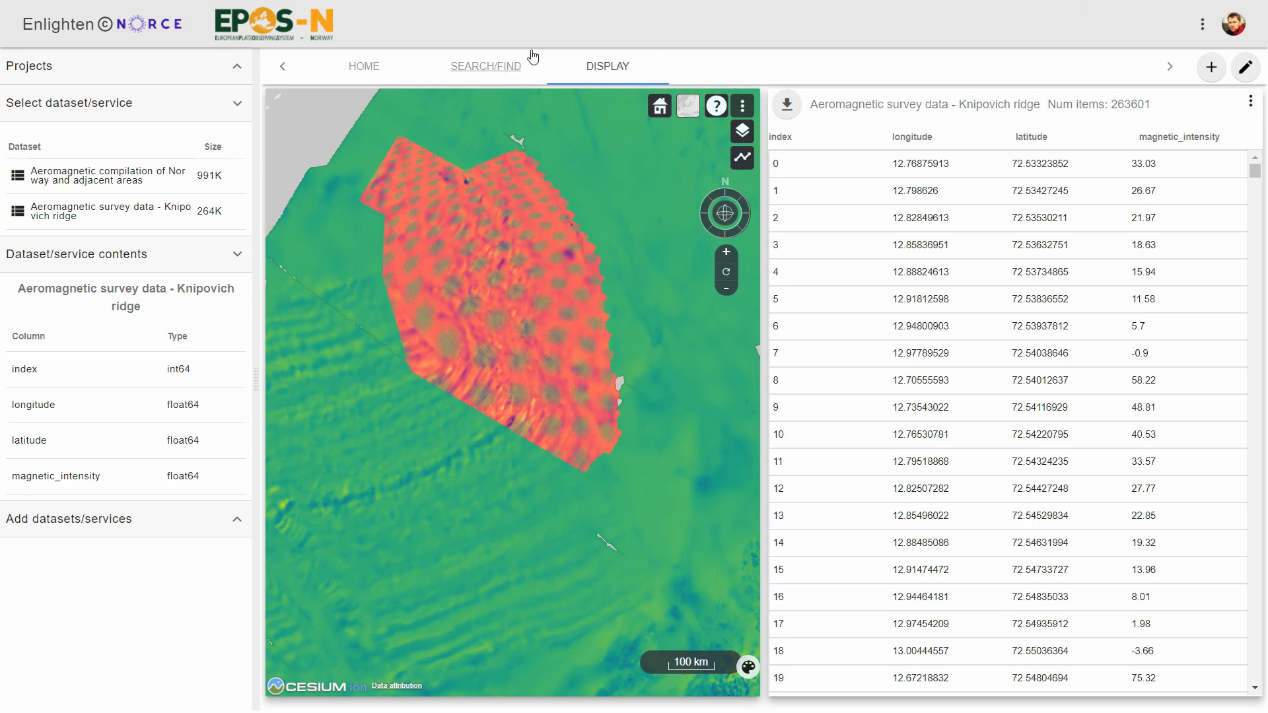
click(509, 68)
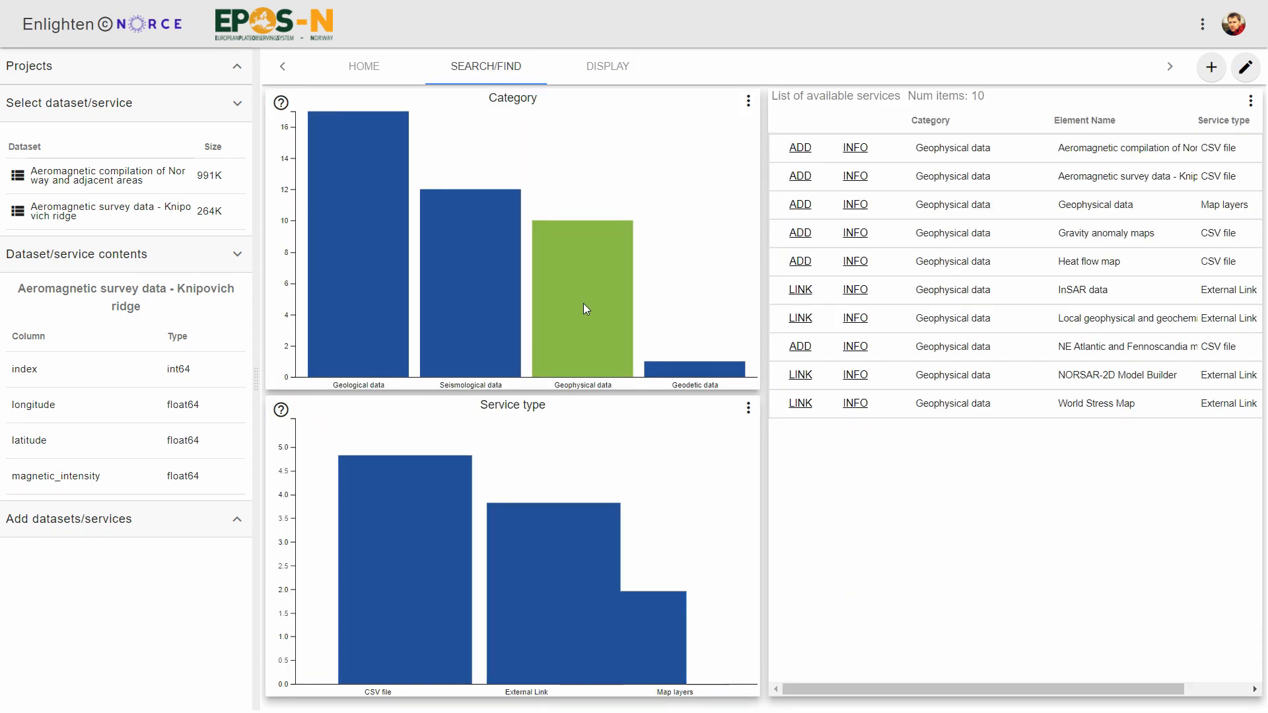
click(797, 264)
click(604, 66)
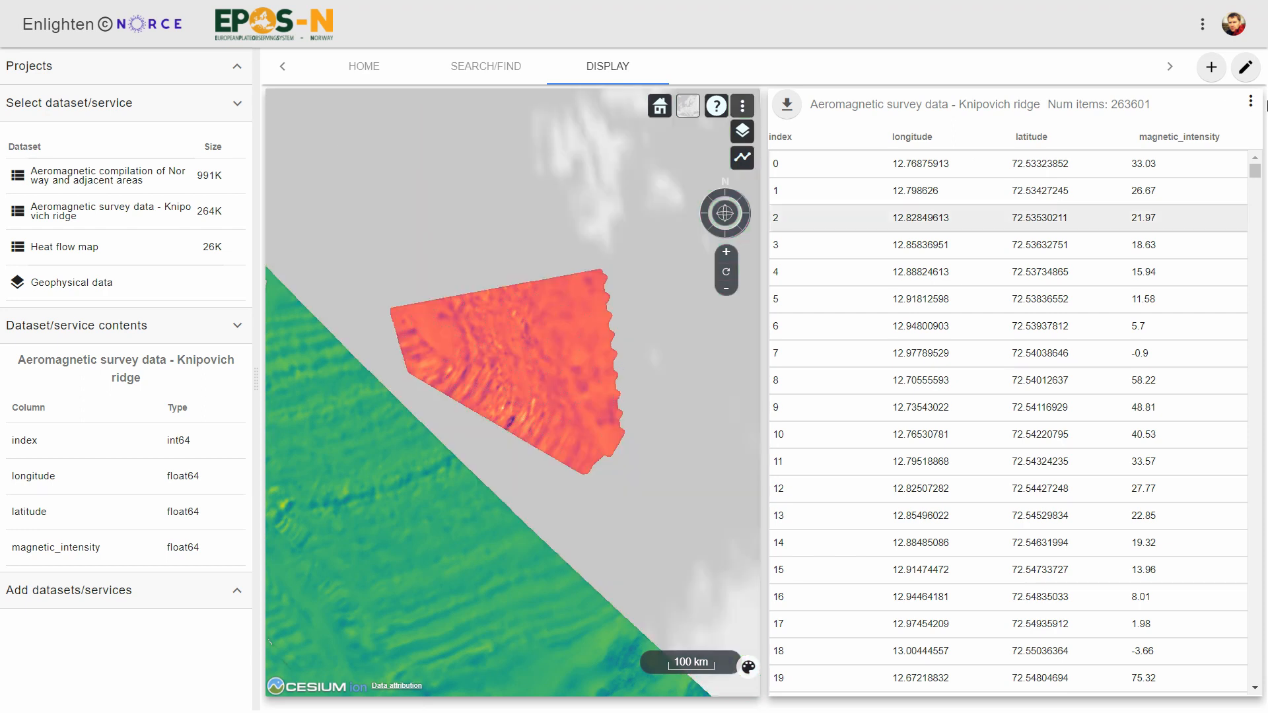
- Remove the table plot and open a second globe map in the right panel
click(1253, 104)
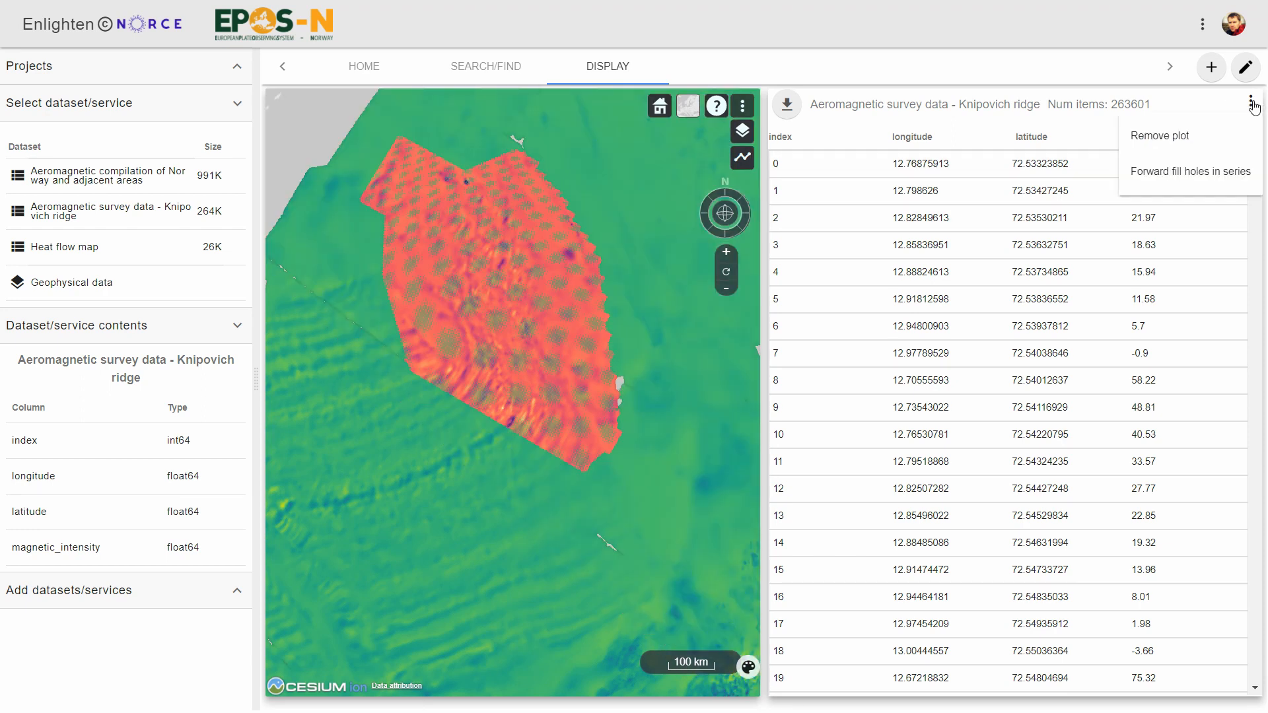
click(1173, 137)
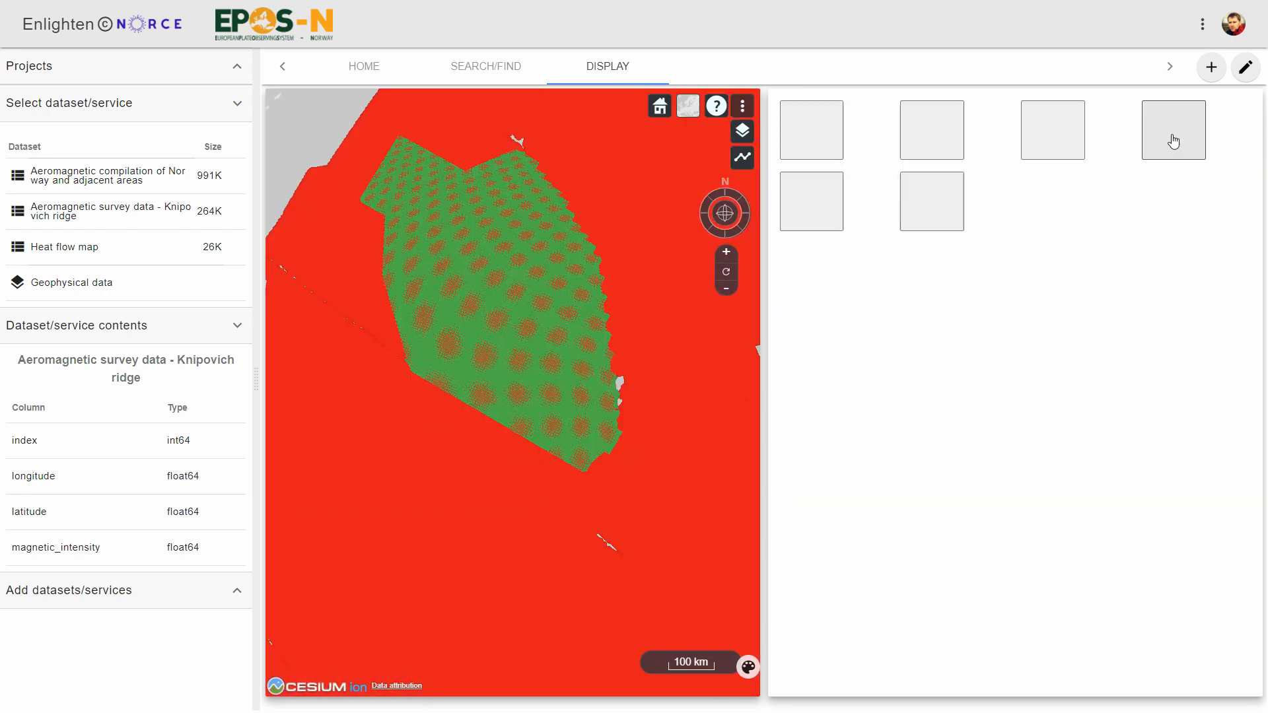
click(939, 217)
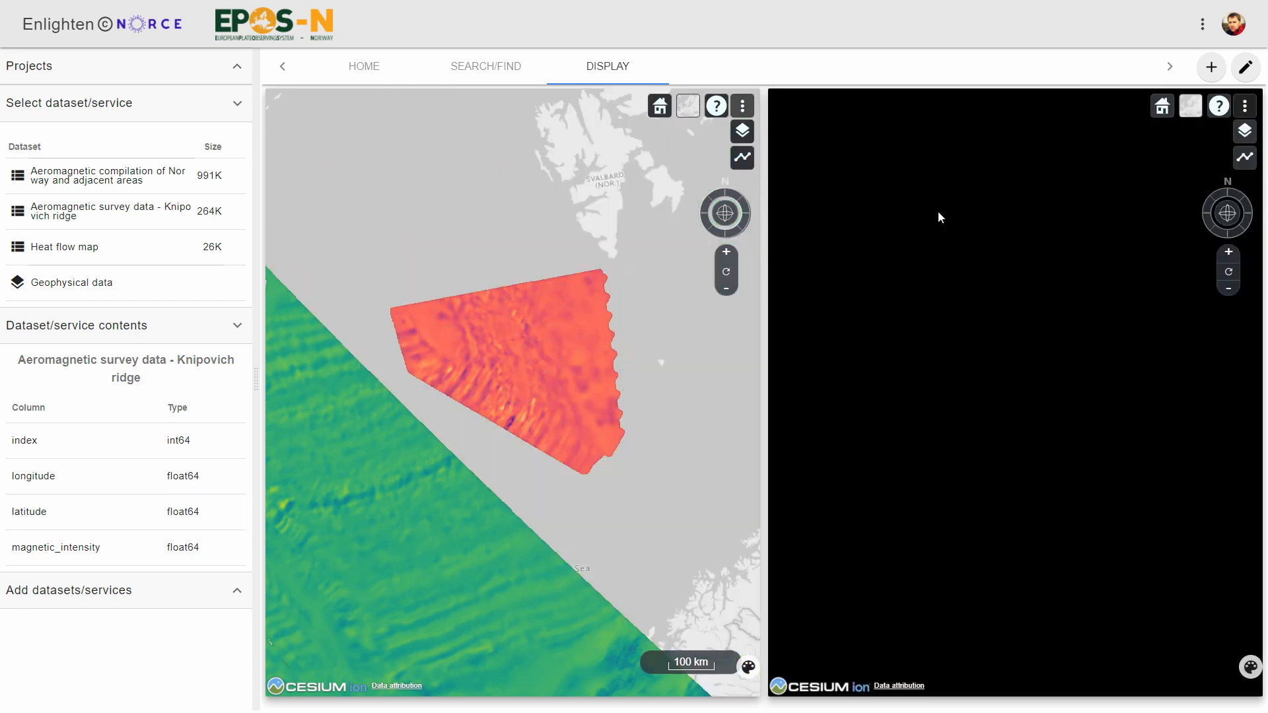
- Plot the Heat flow map on the right globe using longitude, latitude and milliWatt per Square meter as color
drag(1042, 439, 1164, 434)
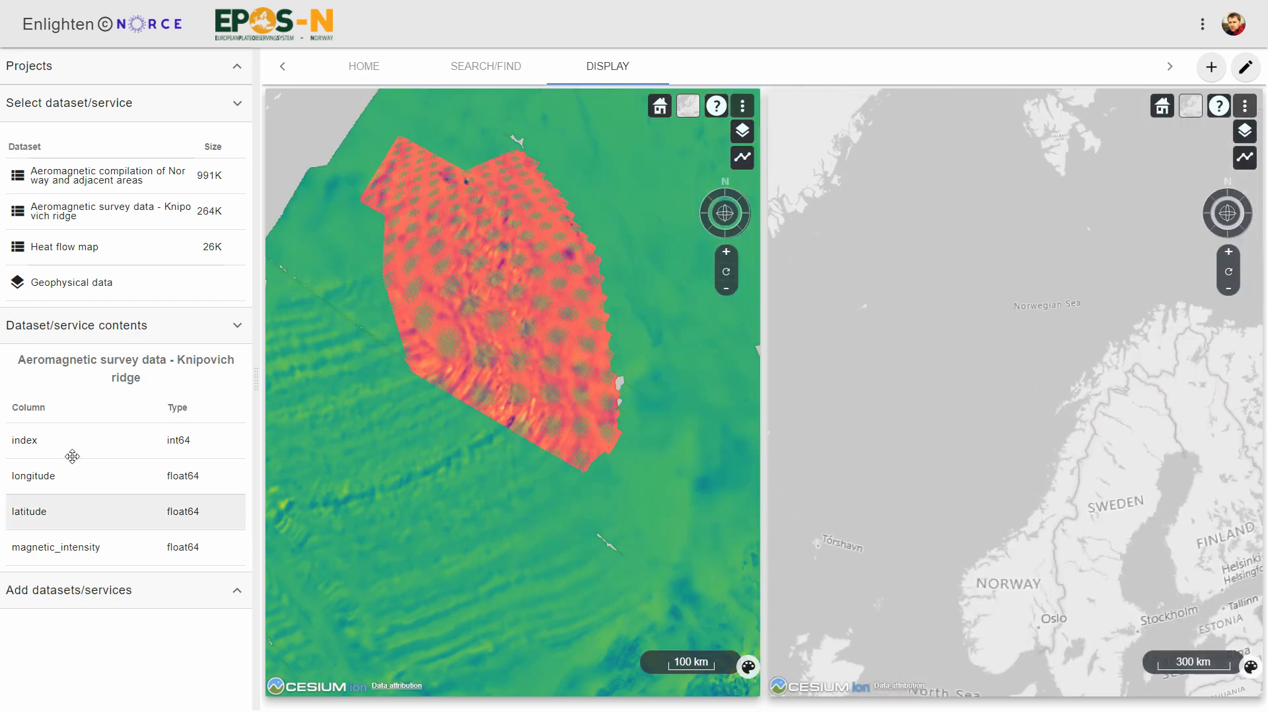
click(74, 247)
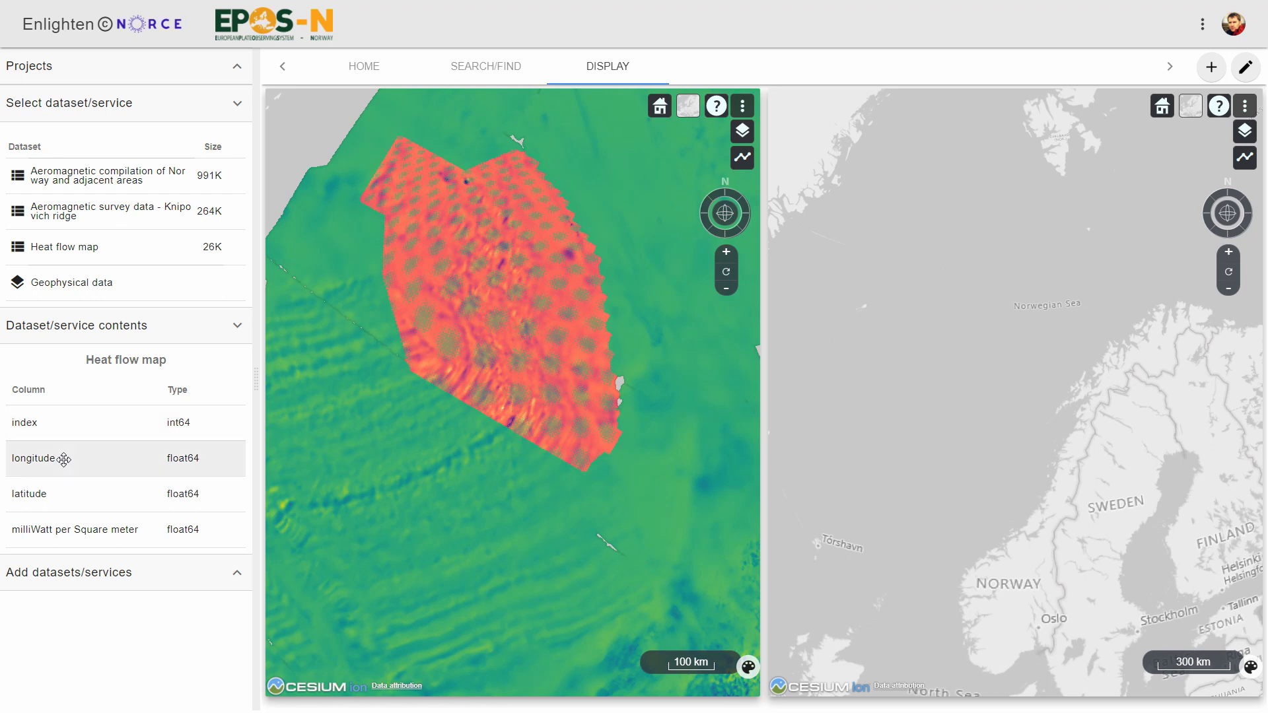
drag(64, 459, 1221, 687)
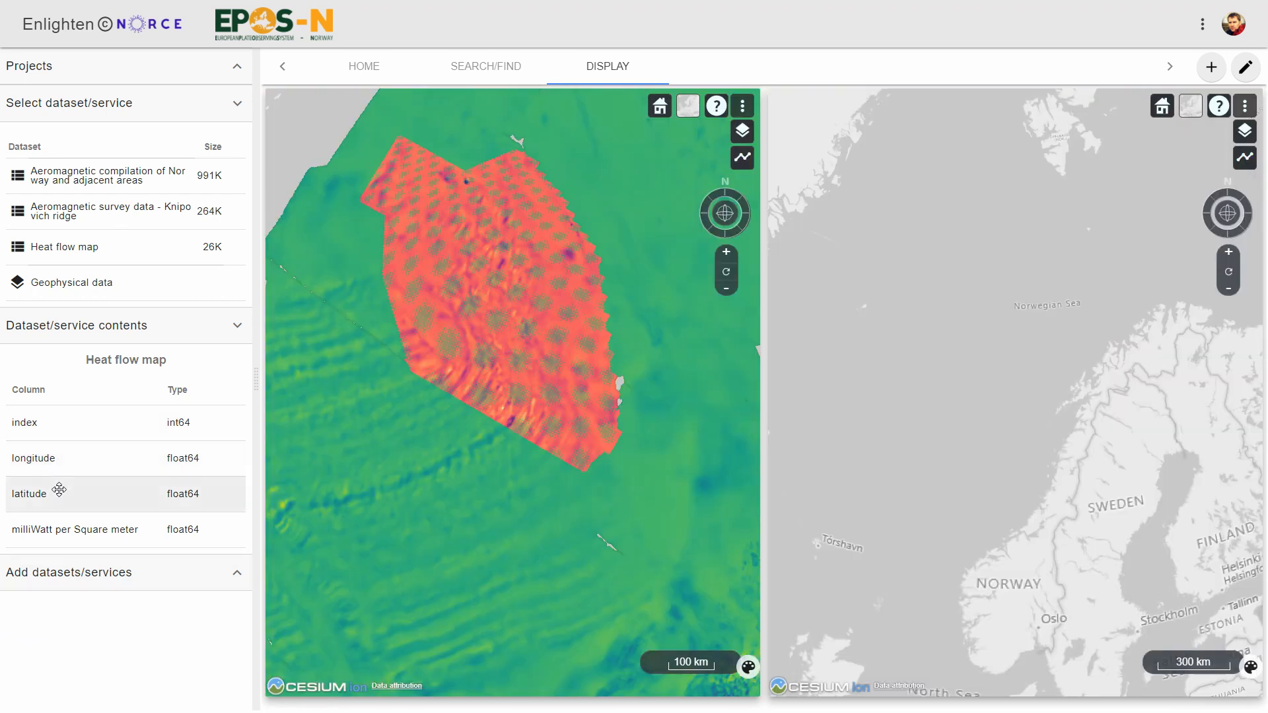
drag(59, 489, 835, 122)
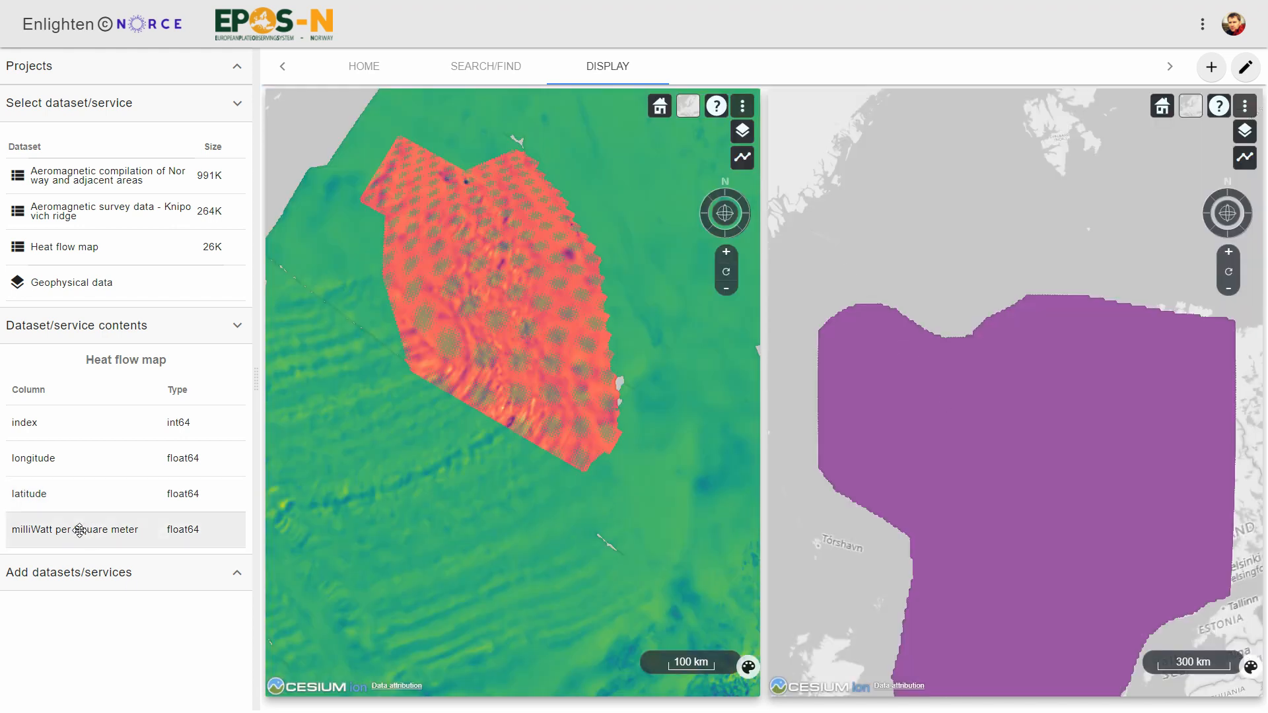
drag(79, 530, 1004, 130)
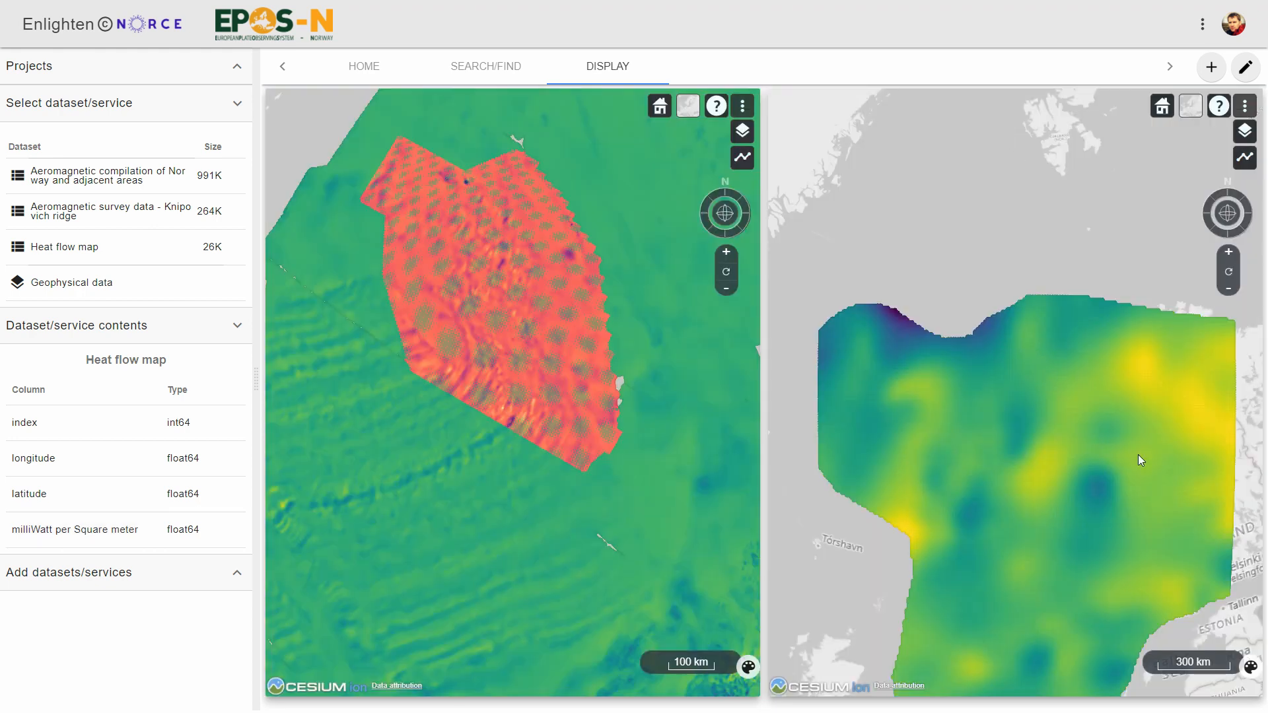
- Add the Bathymetry NE Atlantic layer from Geophysical data to the right globe map
drag(1130, 434, 1111, 308)
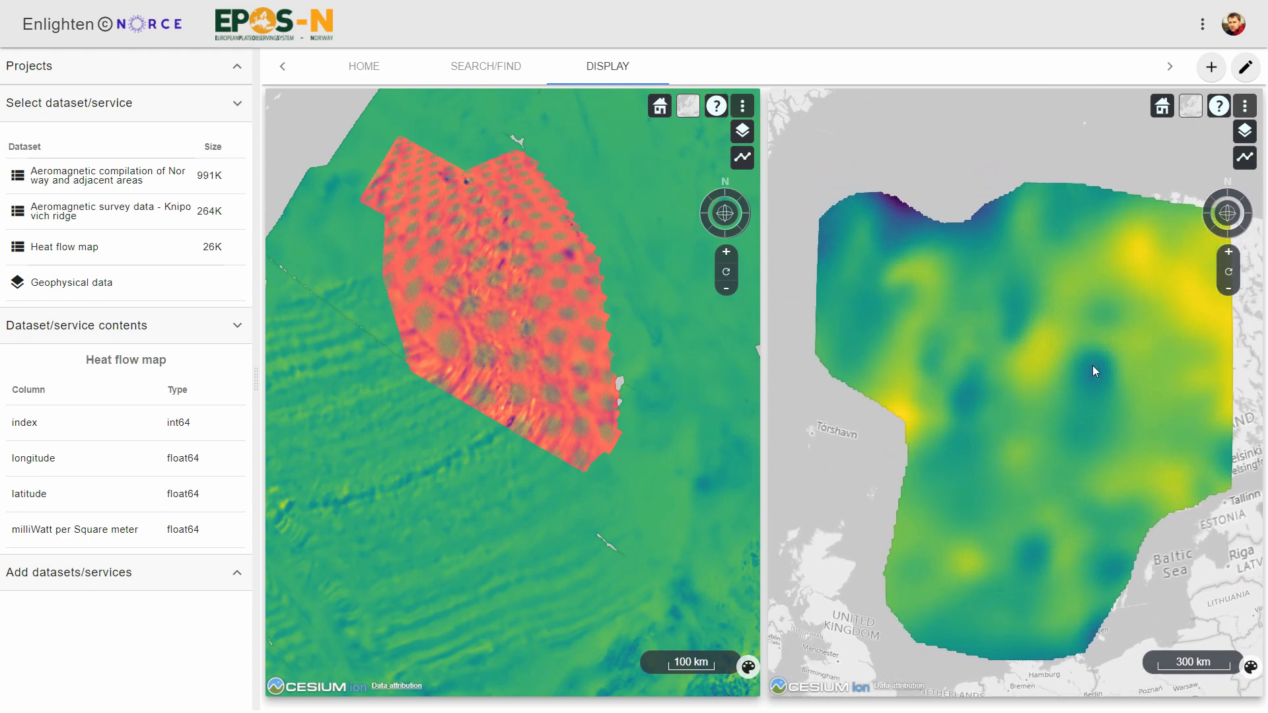
click(51, 285)
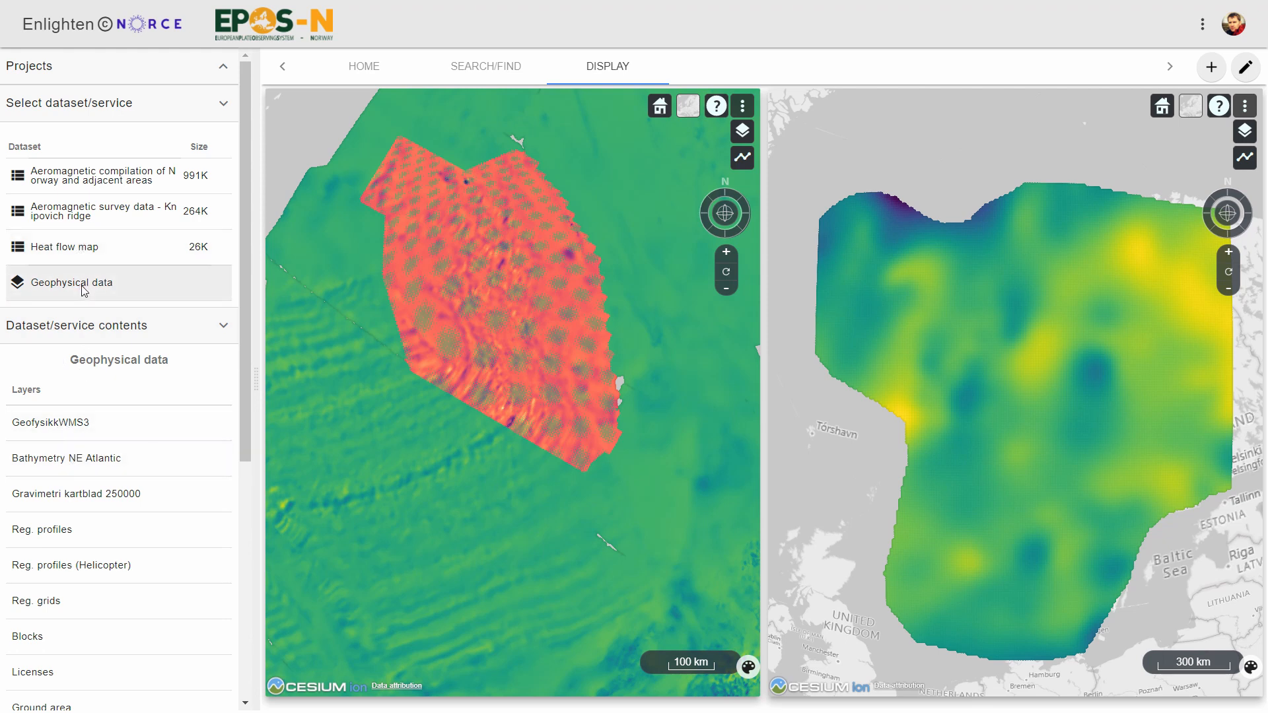
drag(71, 456, 873, 508)
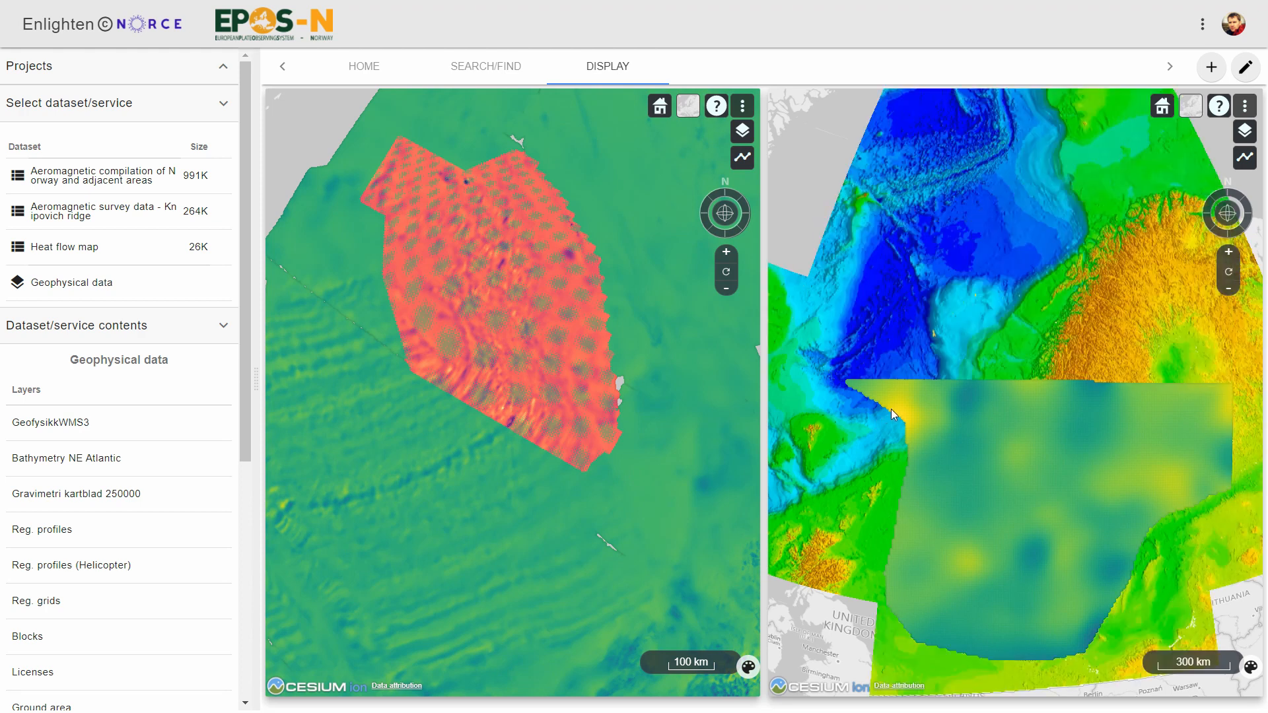
drag(774, 259, 859, 286)
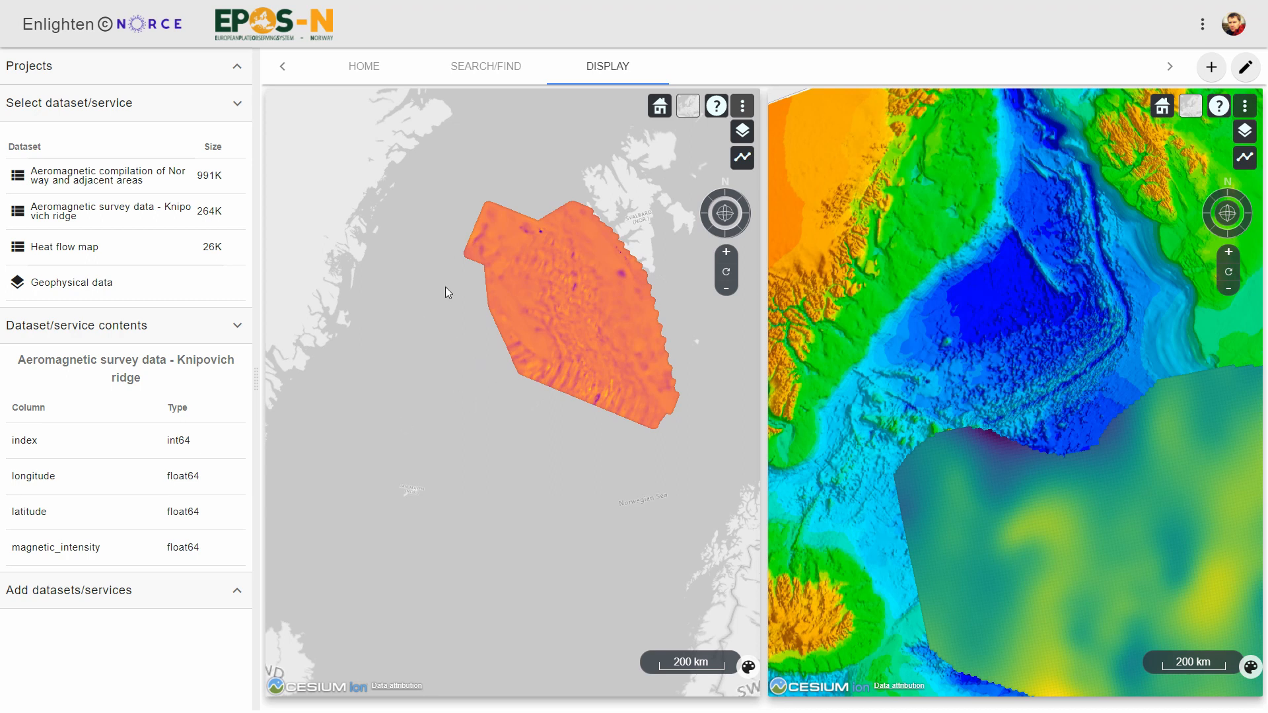
- Switch the left map's base imagery to NatGeo
click(689, 109)
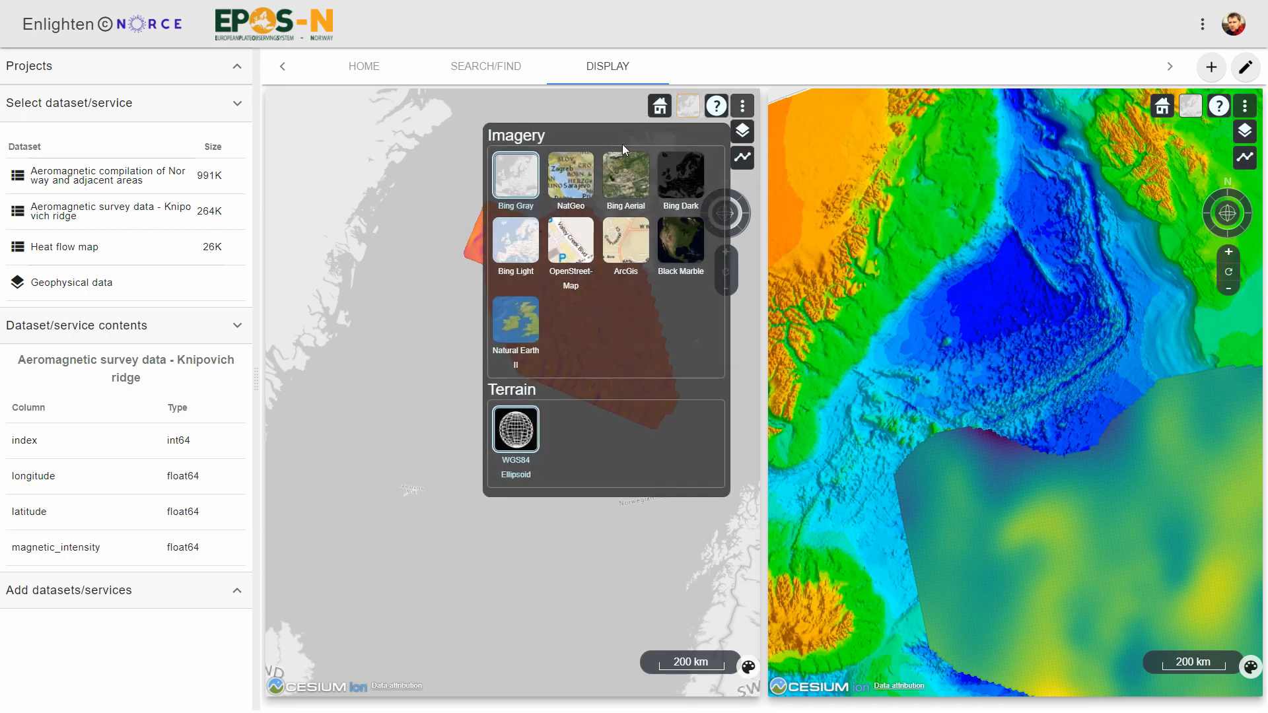
click(581, 173)
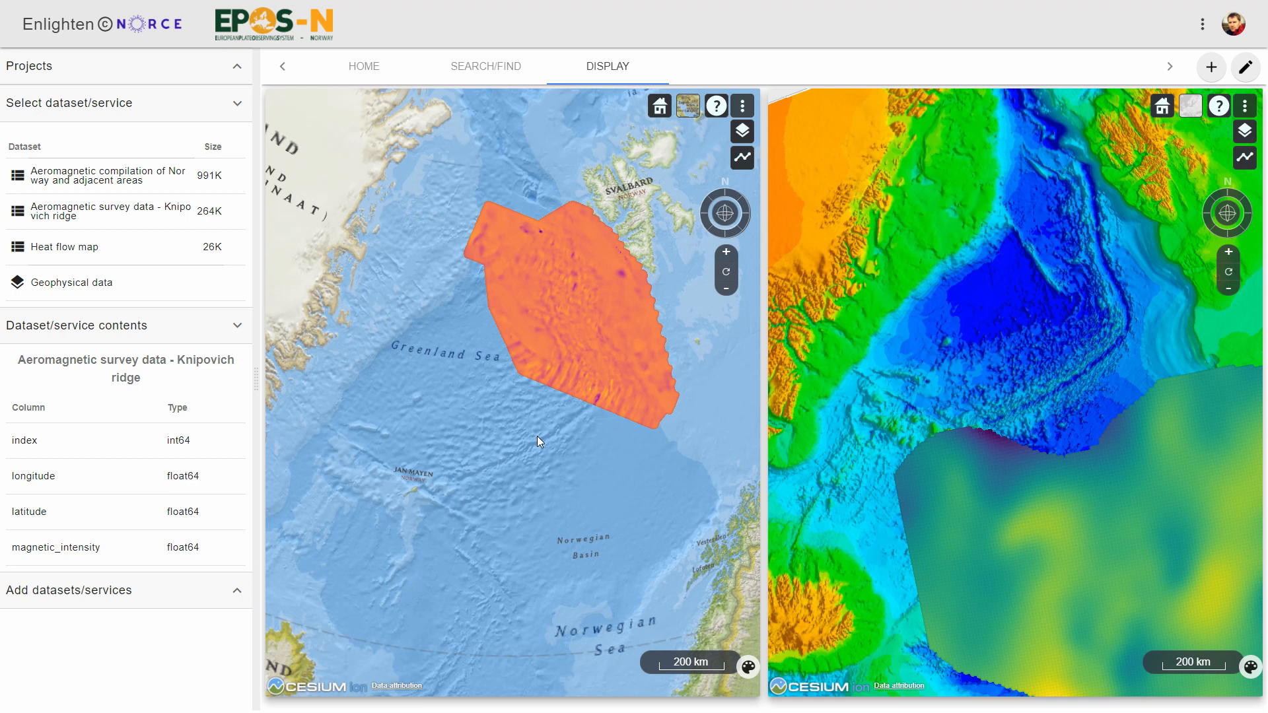
- Filter the search page by Seismological data and Earthquake list, add Seismic events NNSN 1980-2018, and return to the display
click(481, 68)
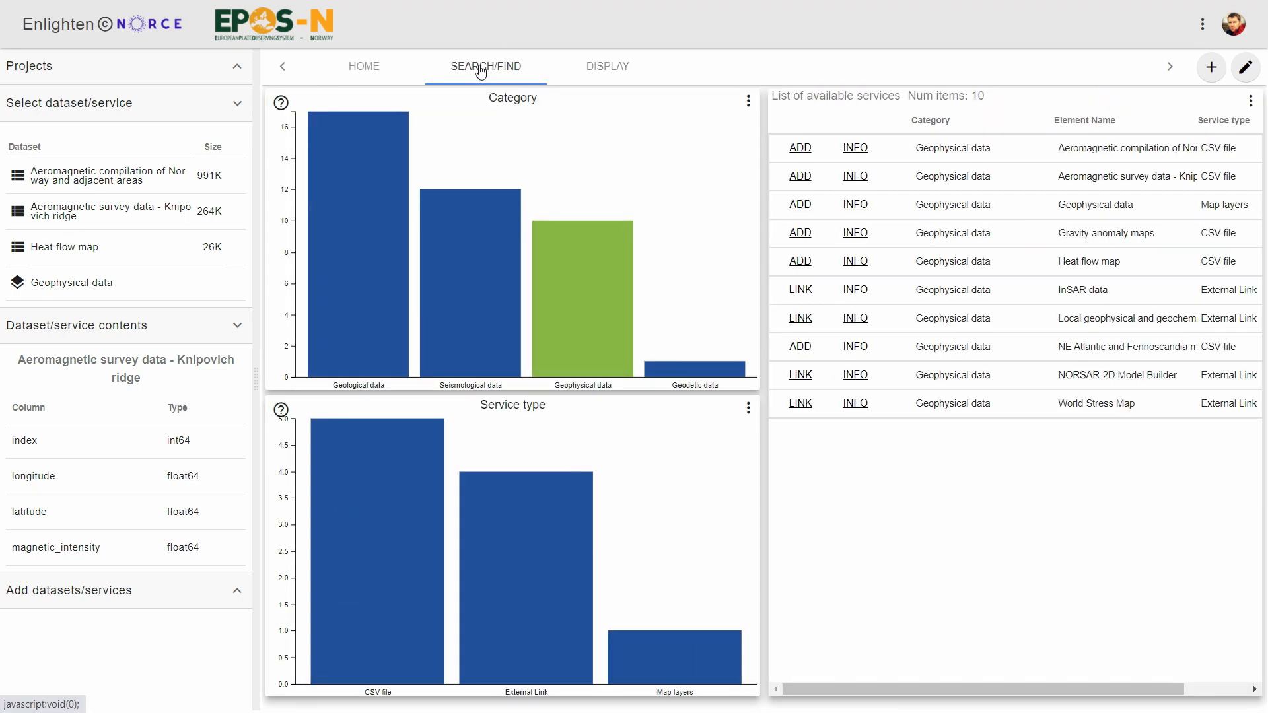
click(499, 320)
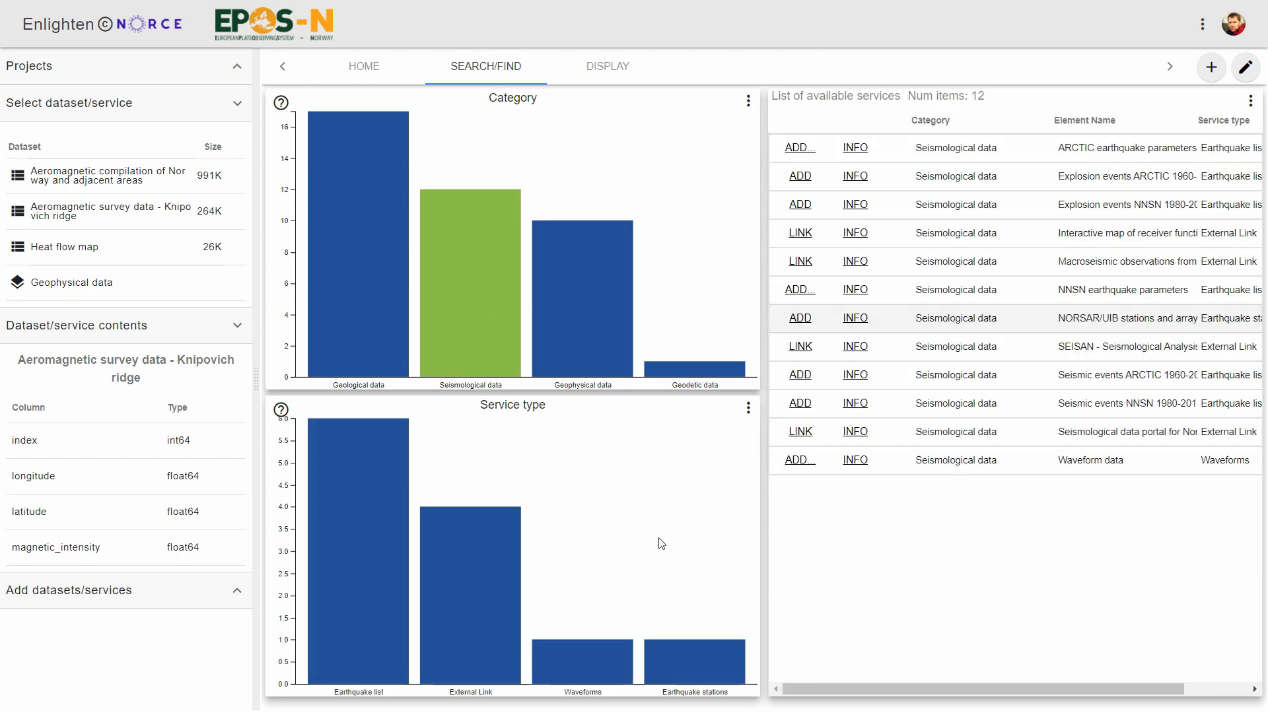
click(367, 604)
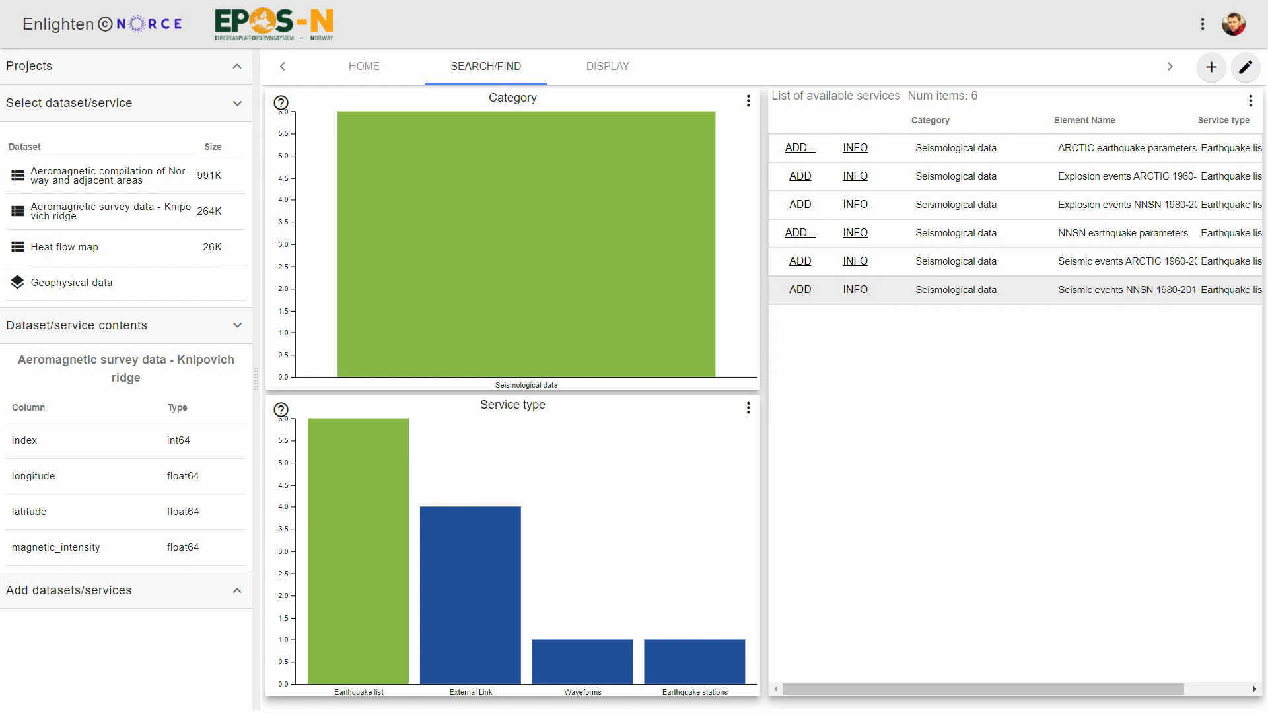
click(806, 292)
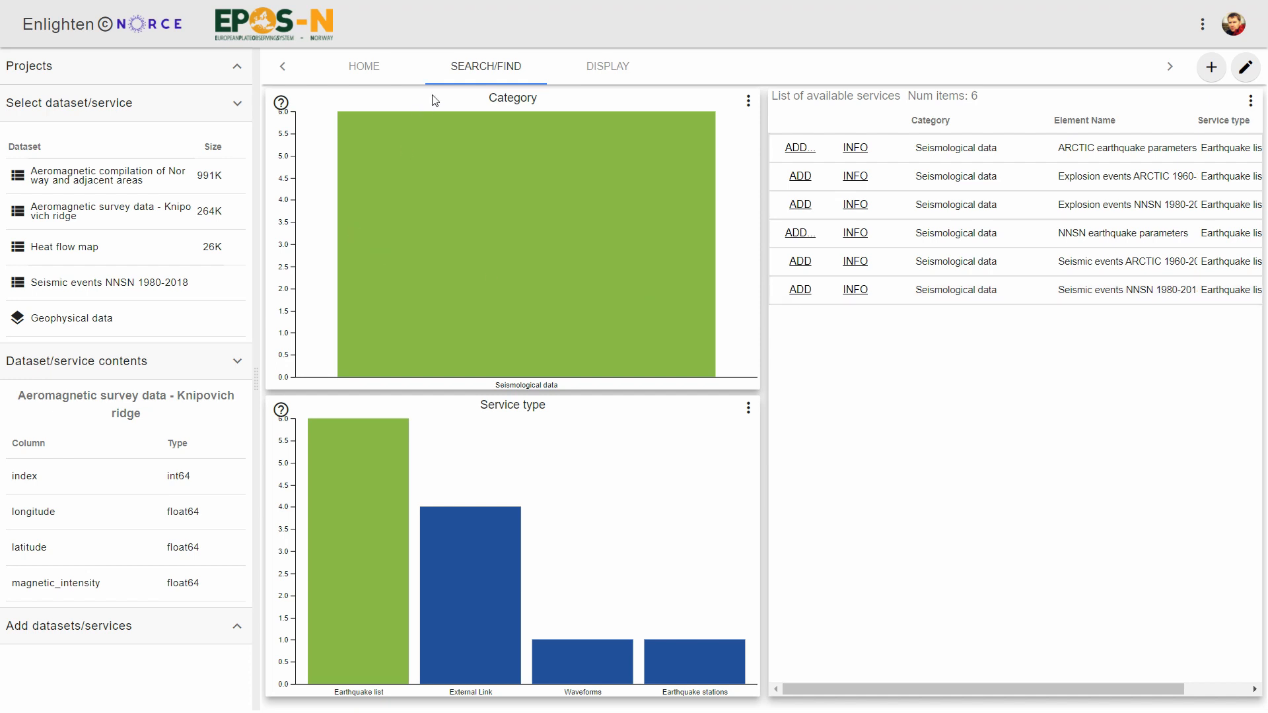
click(602, 68)
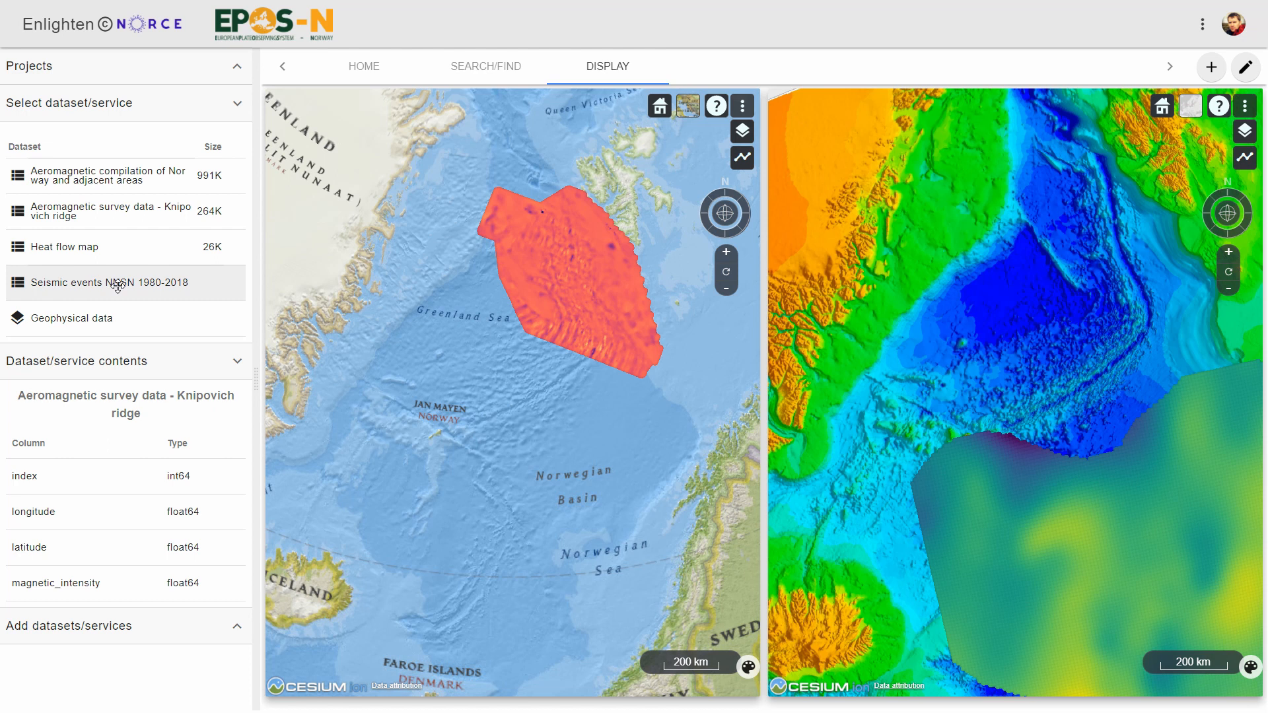
- Add a new display tab and set its layout to 2 columns and 4 tiles
click(1211, 69)
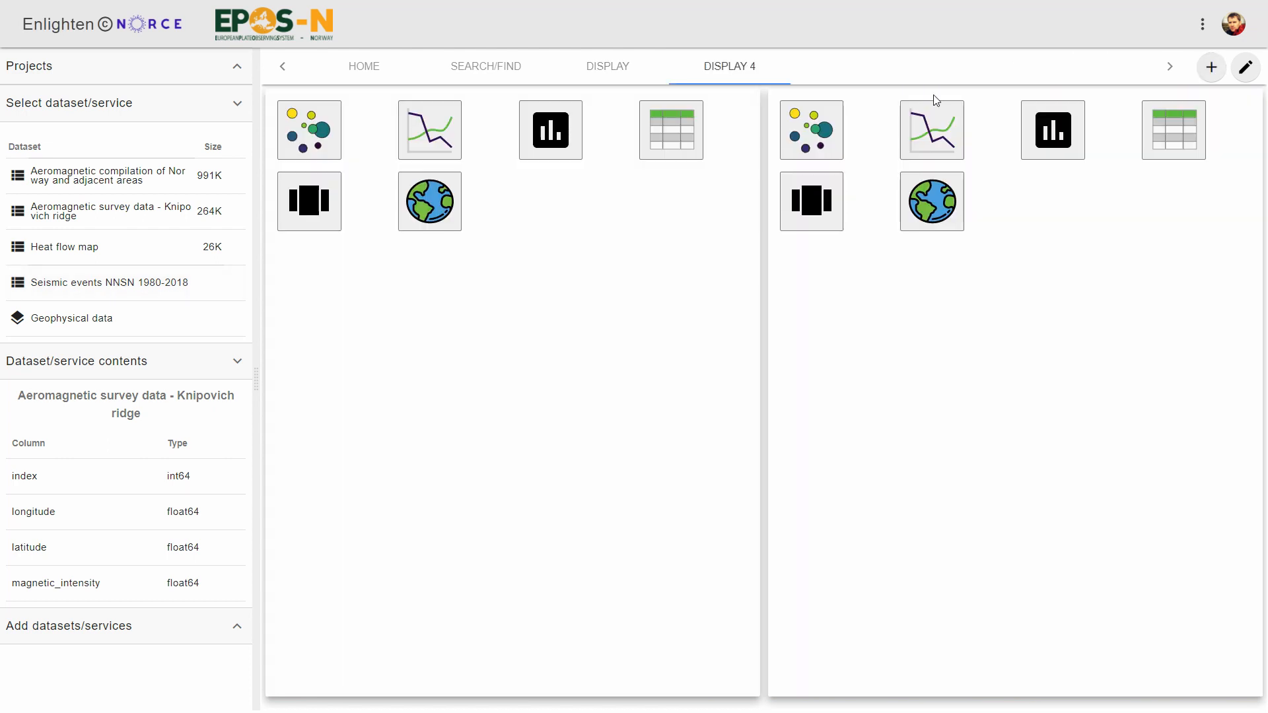
click(1203, 27)
click(1120, 65)
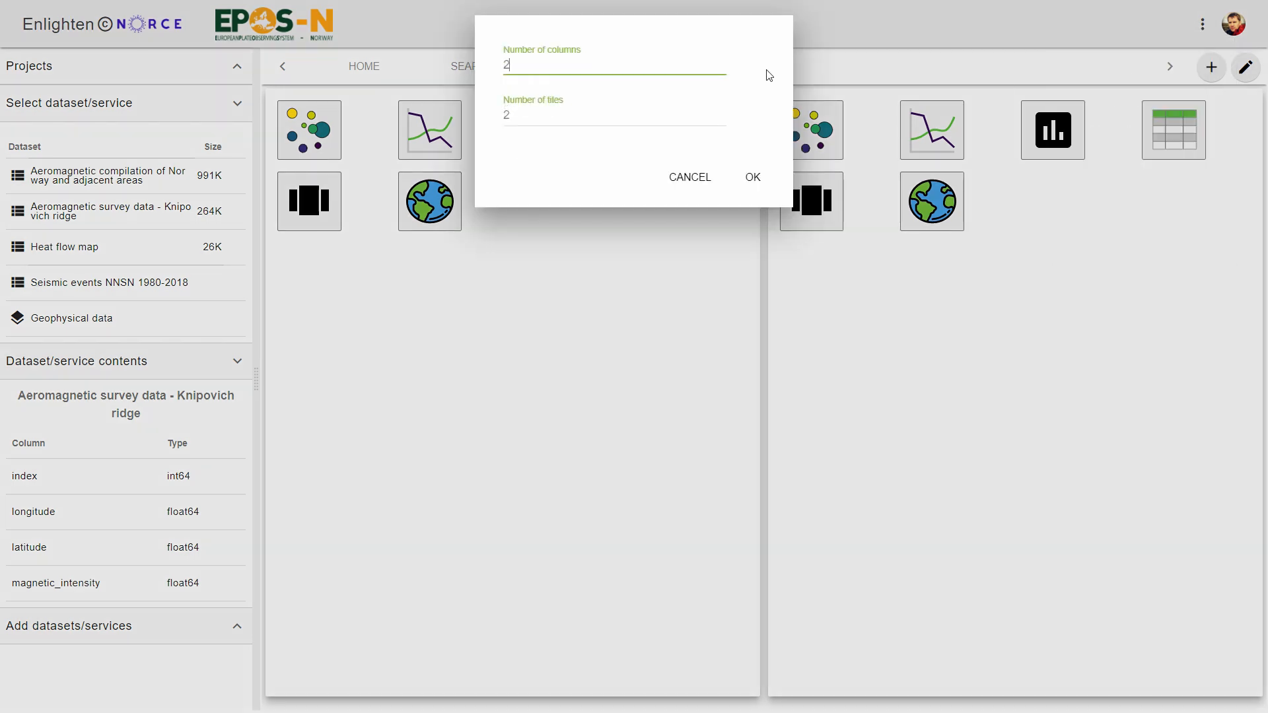
key(Tab)
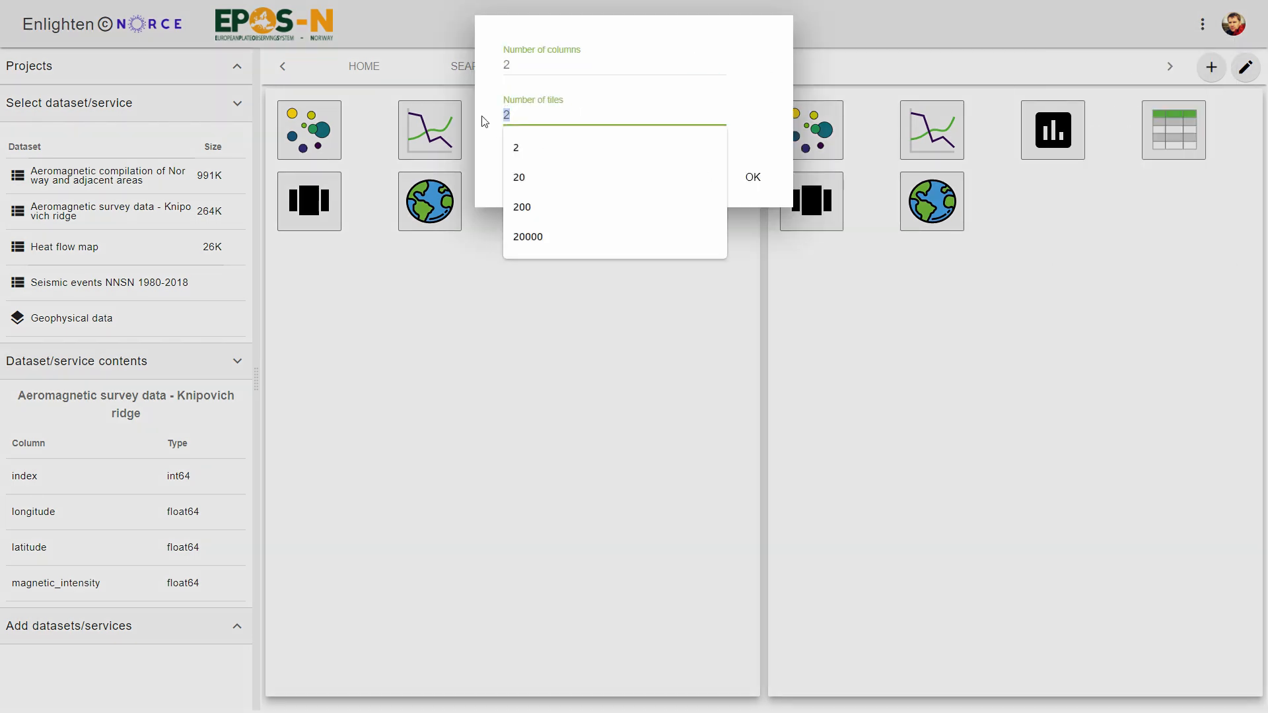
text(4)
click(753, 175)
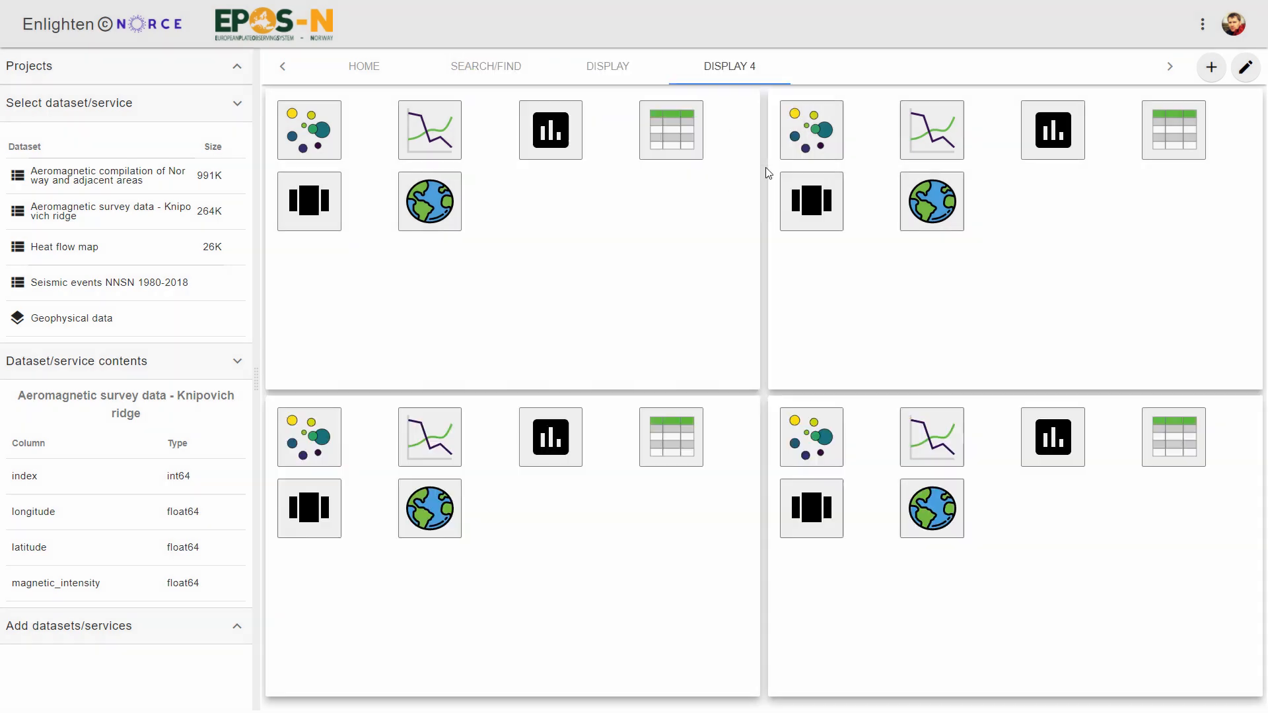
- Open a globe map in the top-left tile and switch its base imagery to NatGeo
click(419, 198)
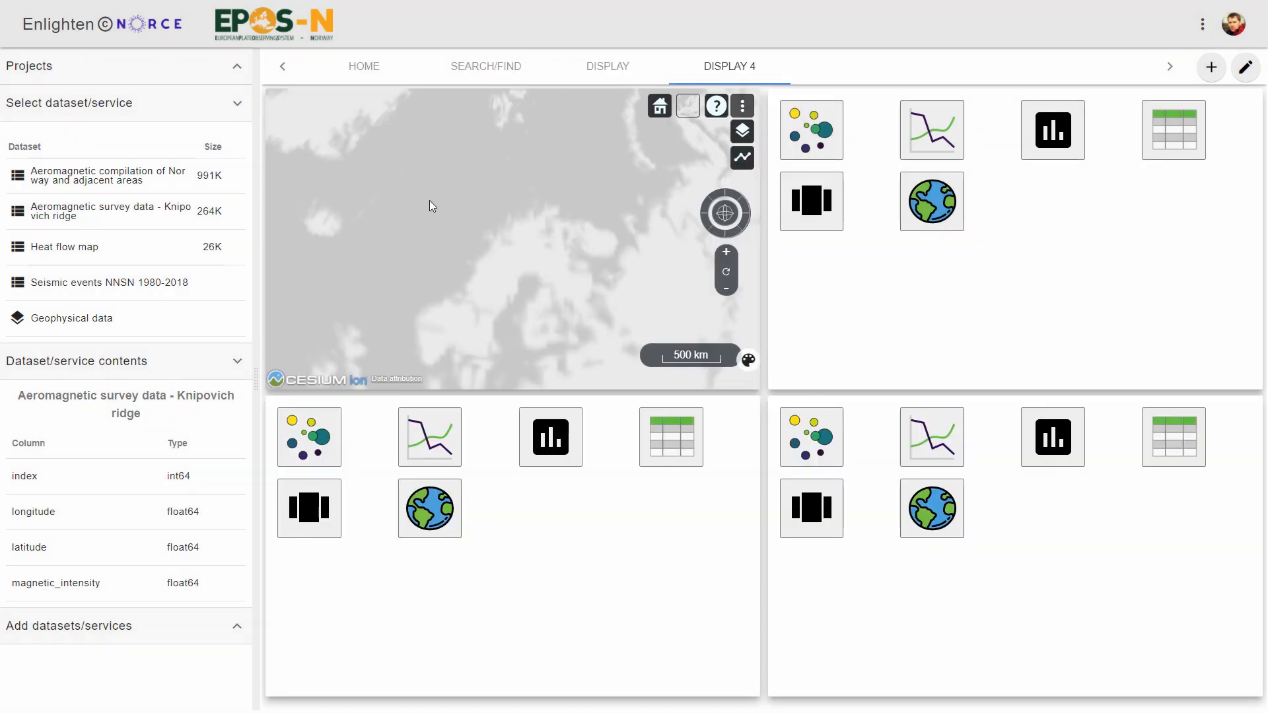
click(689, 113)
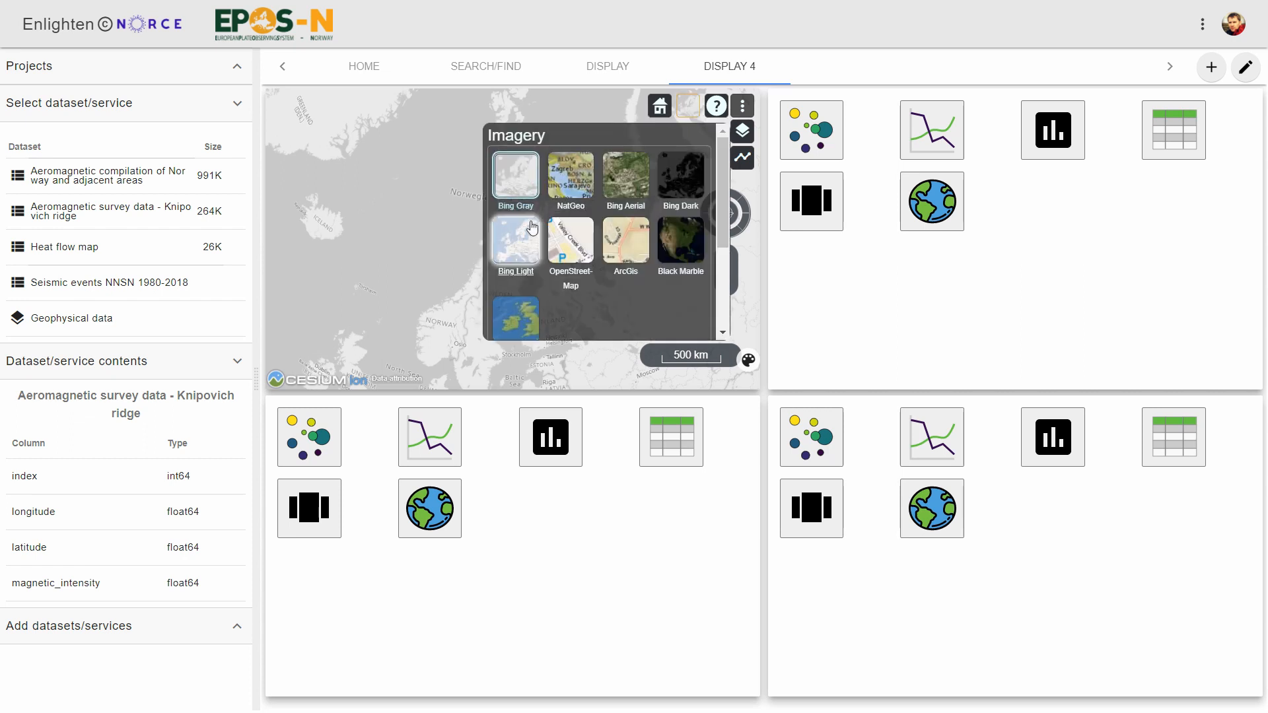
click(569, 188)
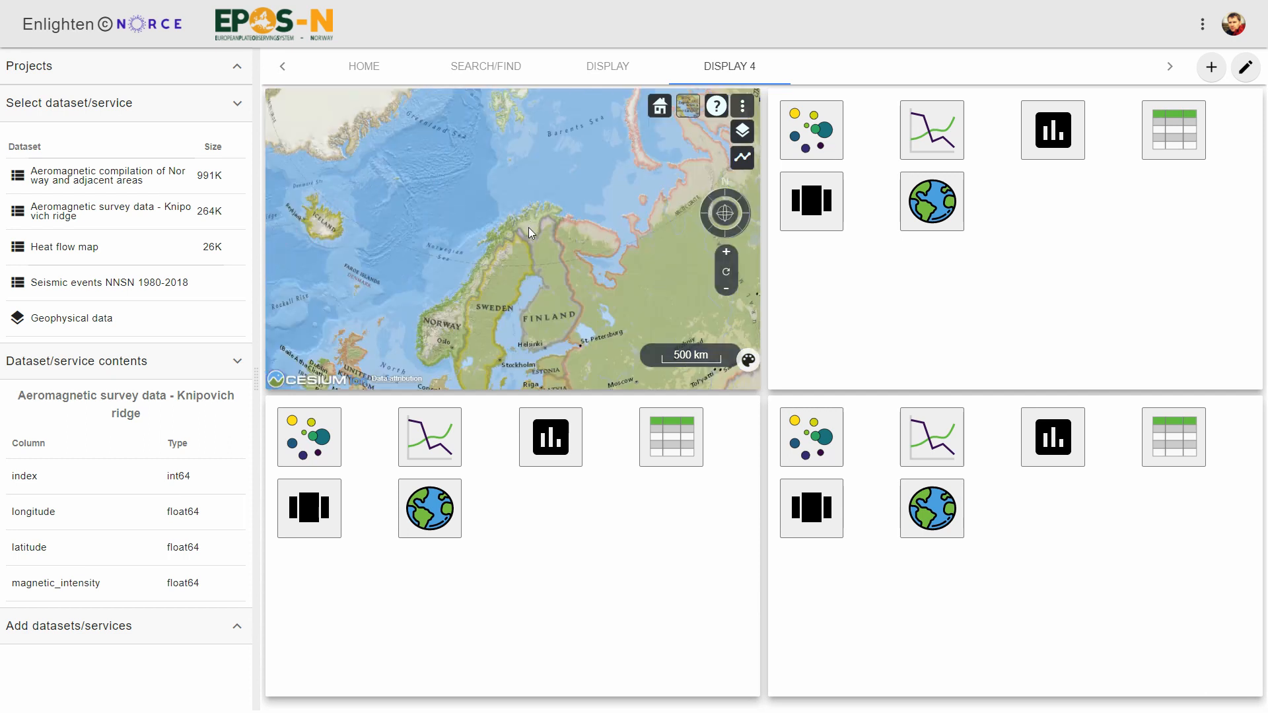
- Plot Seismic events NNSN 1980-2018 on the globe using latitude, longitude, depth as color and magnitude as size
drag(493, 245, 635, 307)
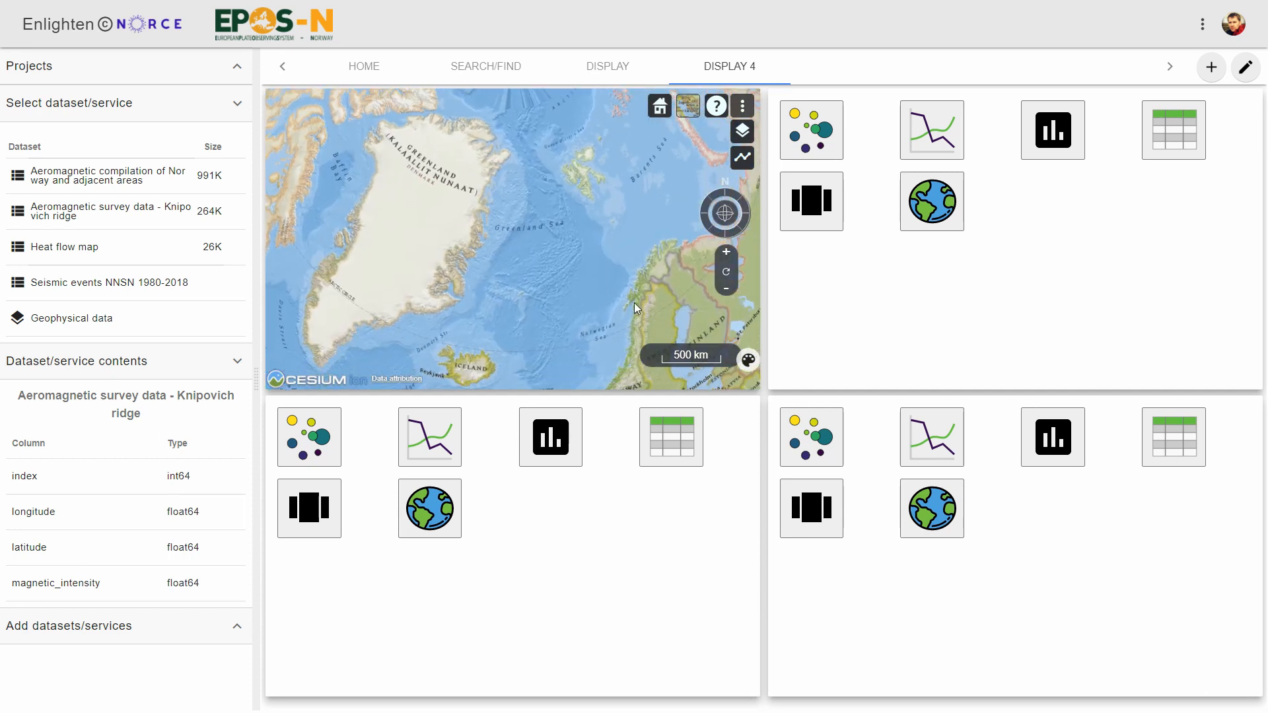
scroll(521, 291, up, 3)
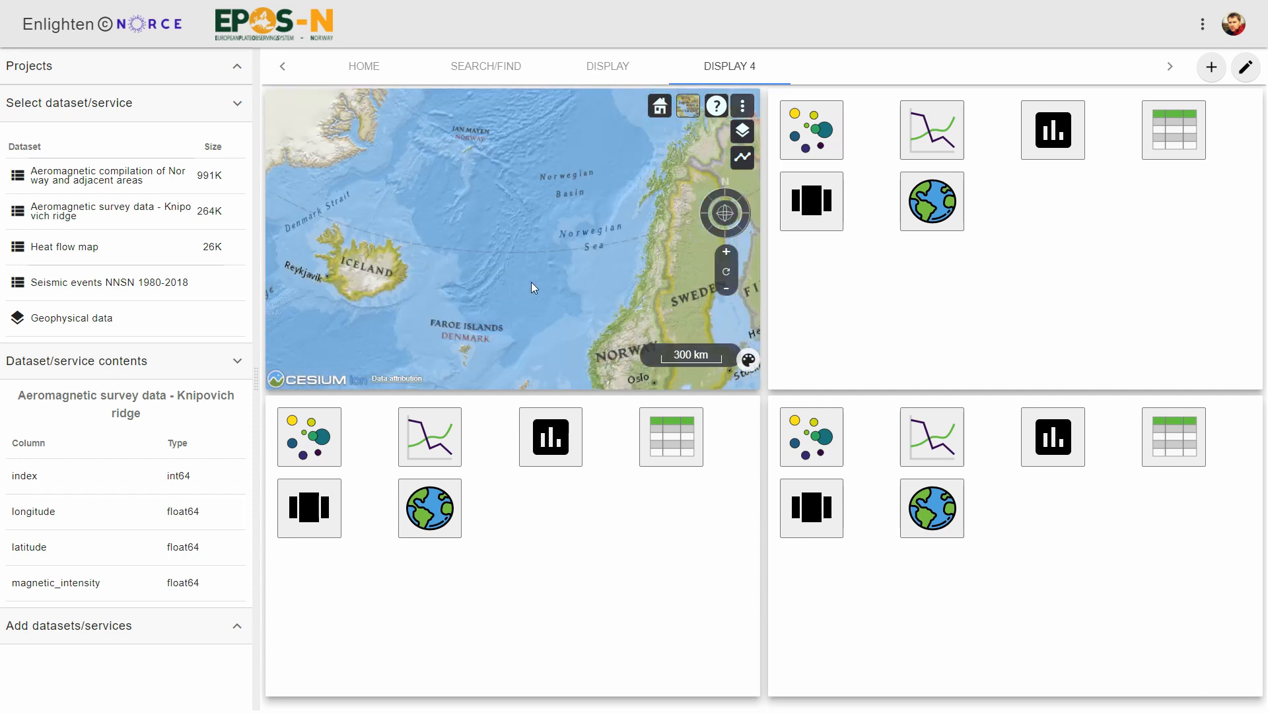
click(73, 283)
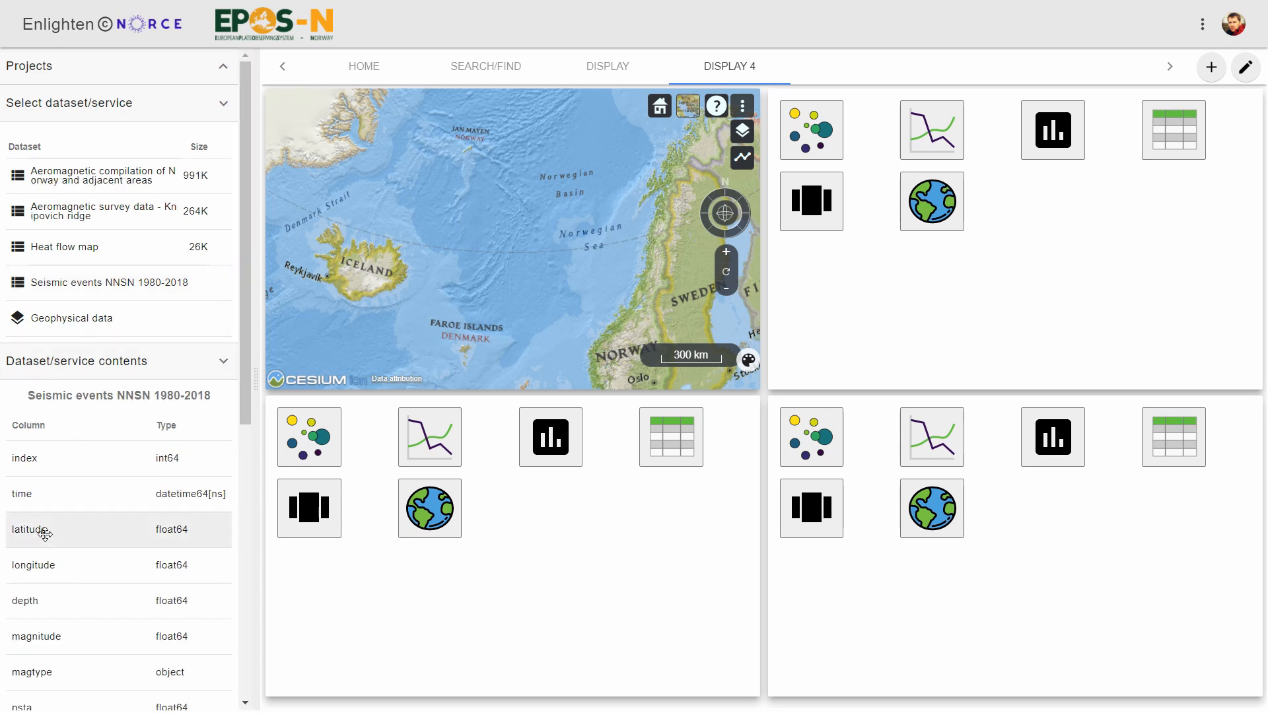
drag(45, 534, 320, 128)
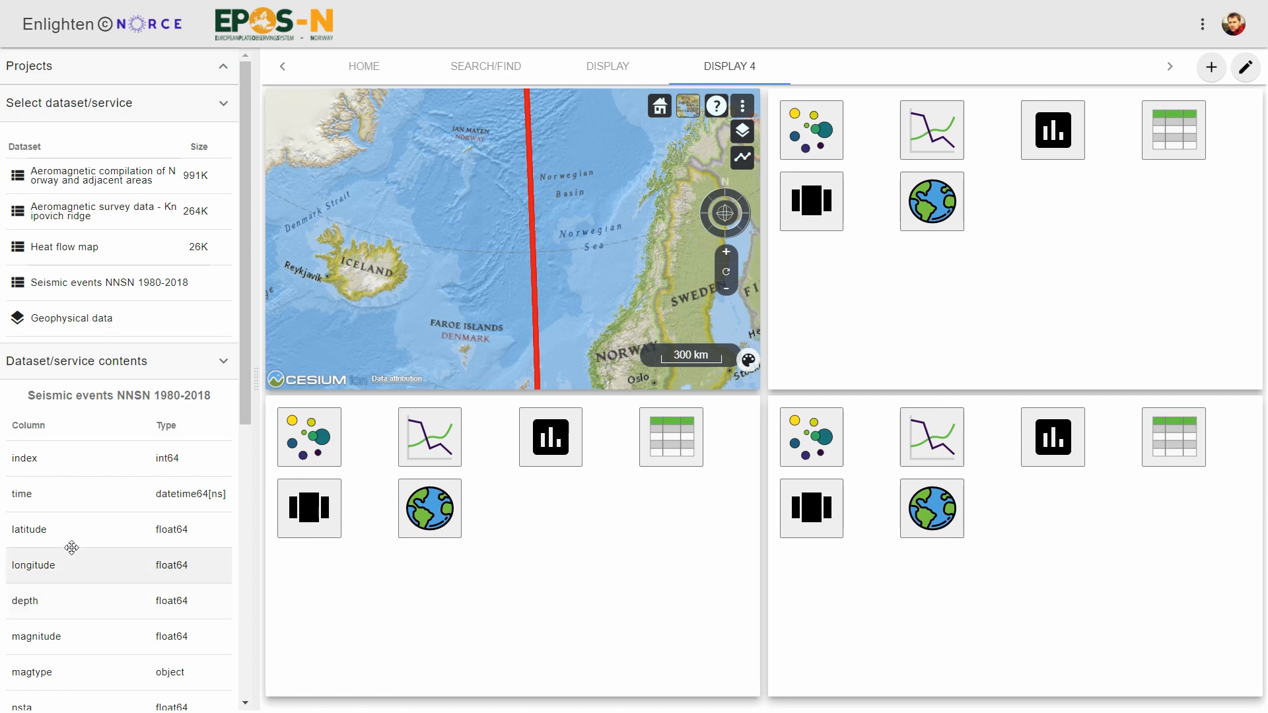
drag(49, 564, 718, 351)
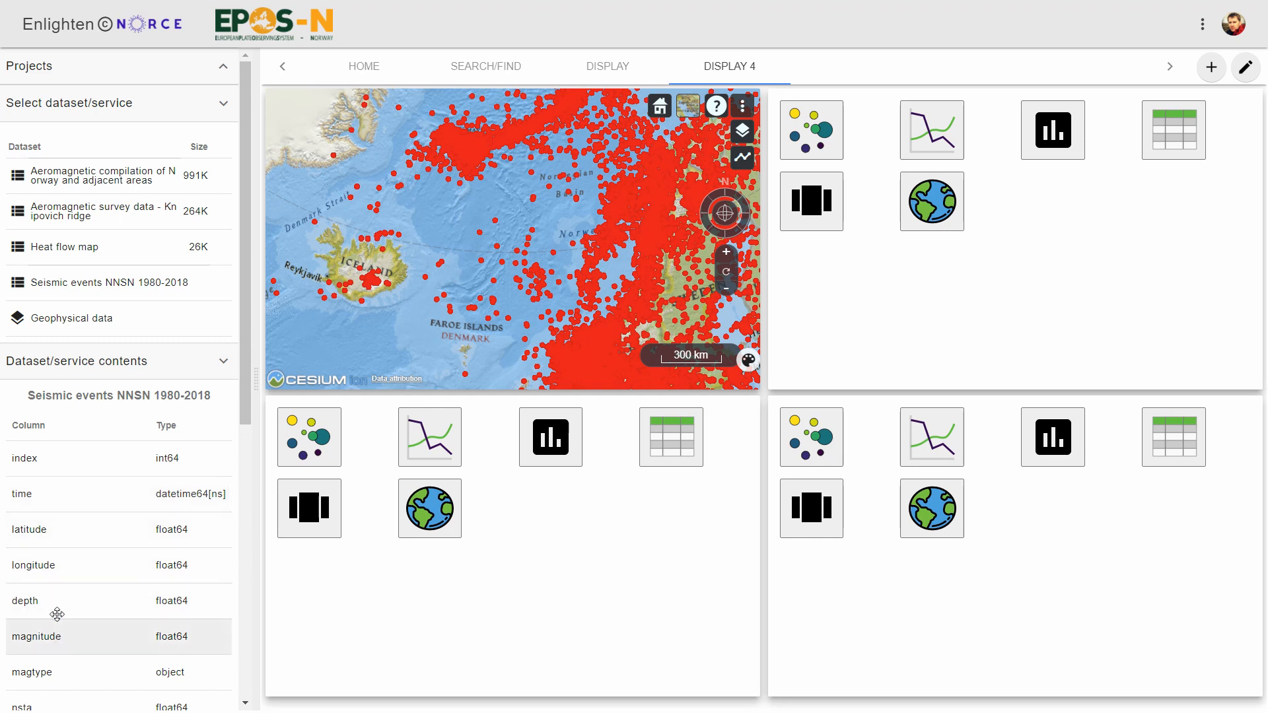
drag(99, 598, 505, 125)
drag(45, 627, 701, 123)
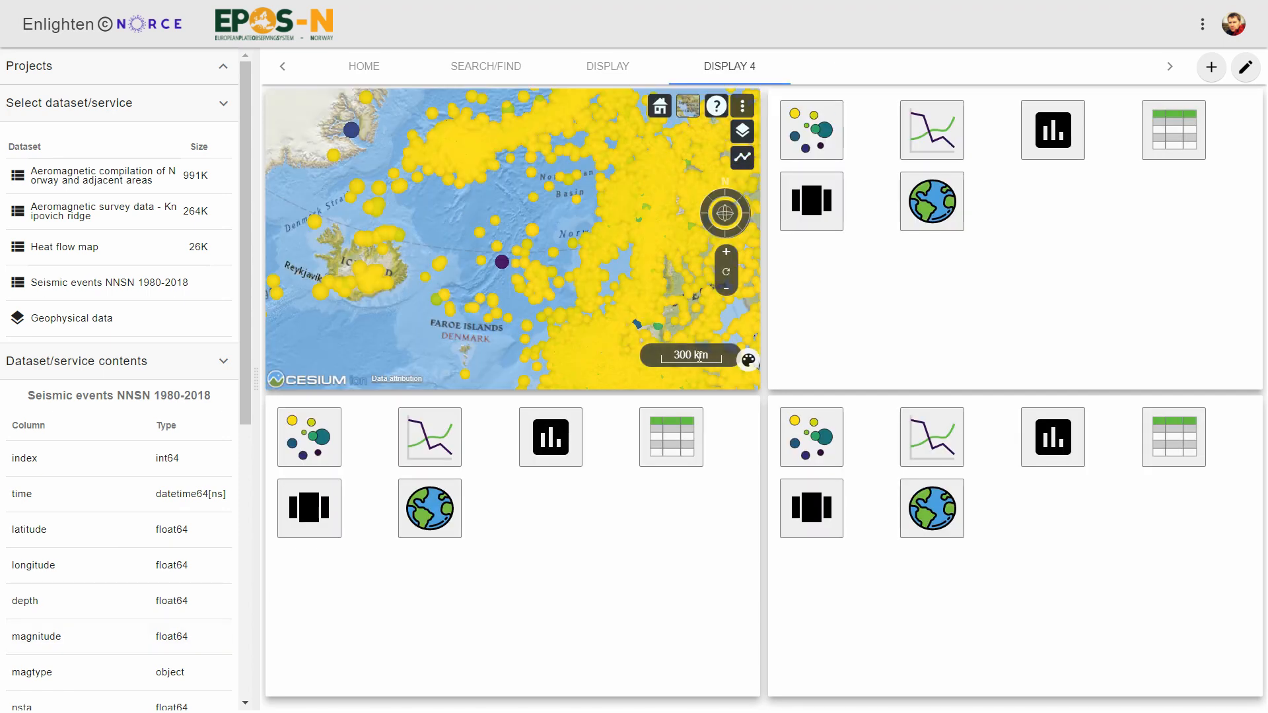
- Set the depth colormap to Reds_r with a maximum of 50 and a minimum of -30
click(748, 362)
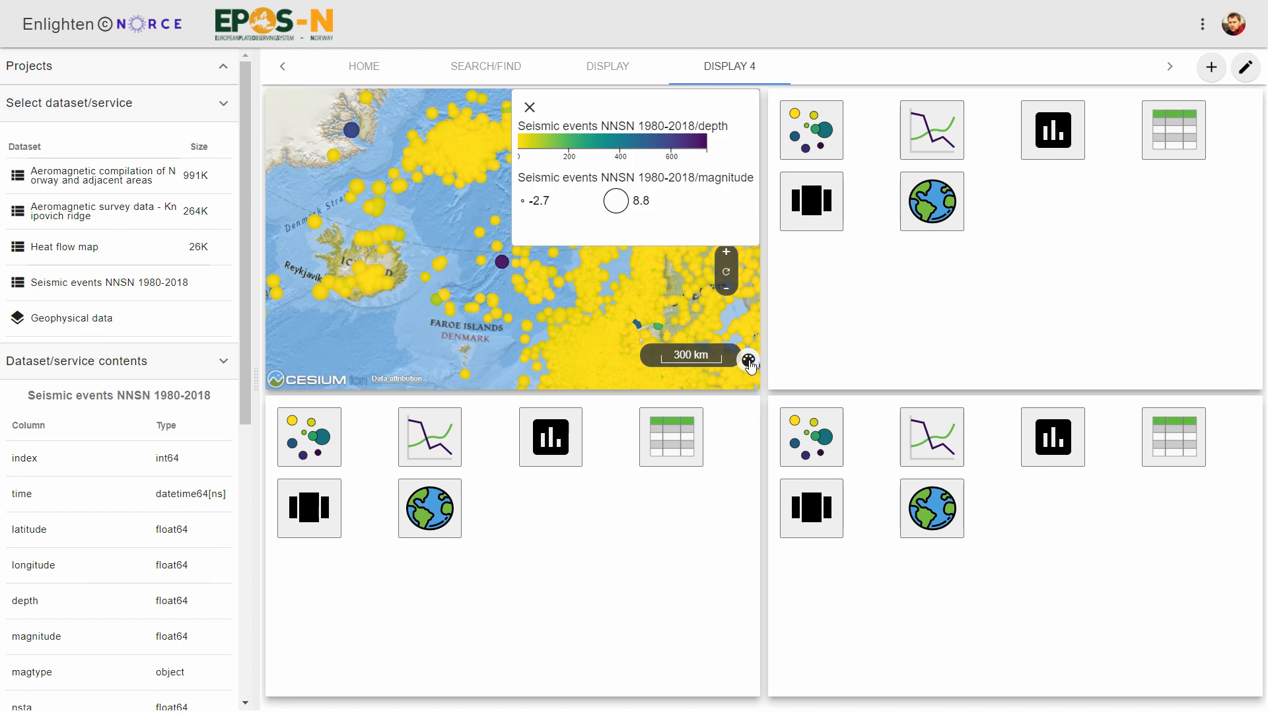
click(583, 144)
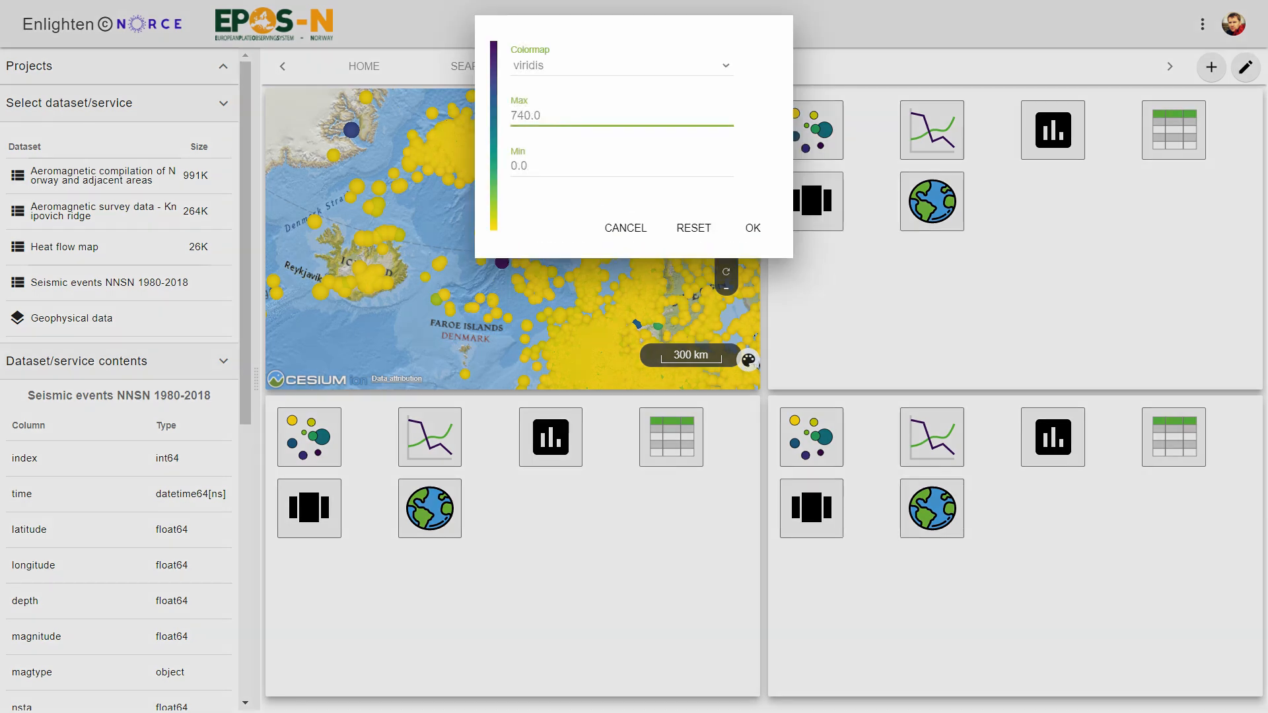
text(50)
click(586, 67)
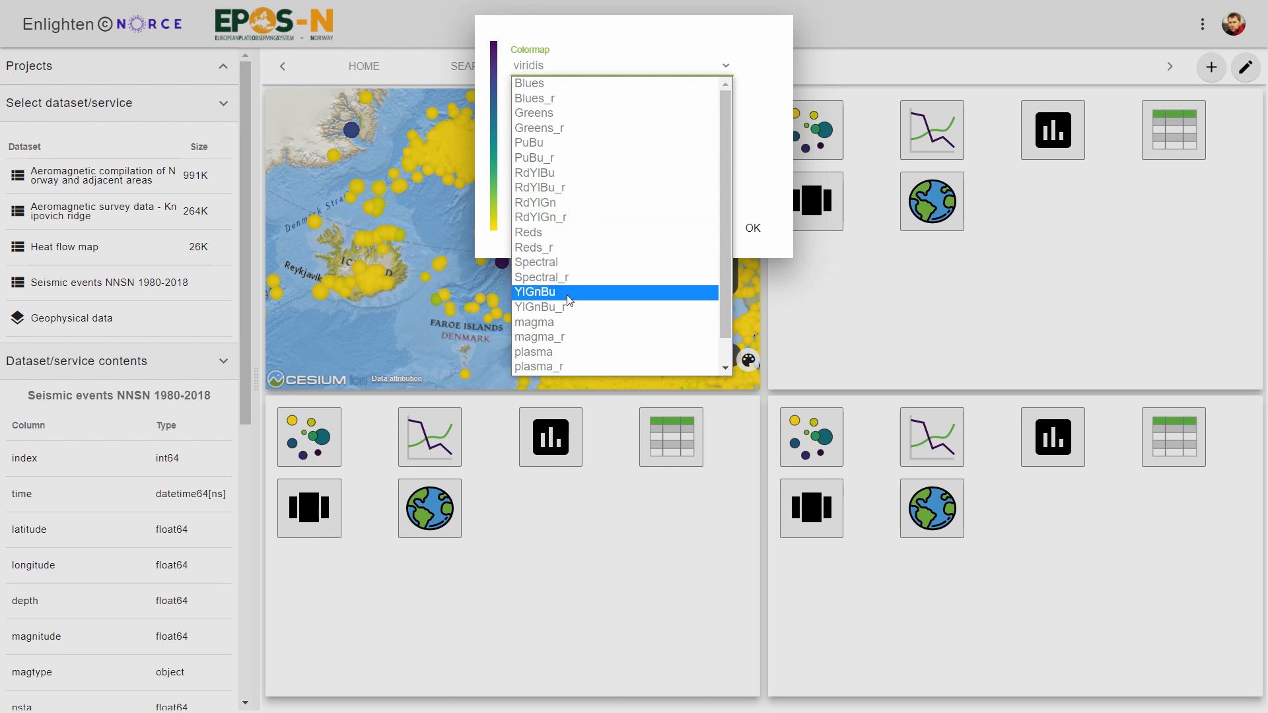
click(561, 250)
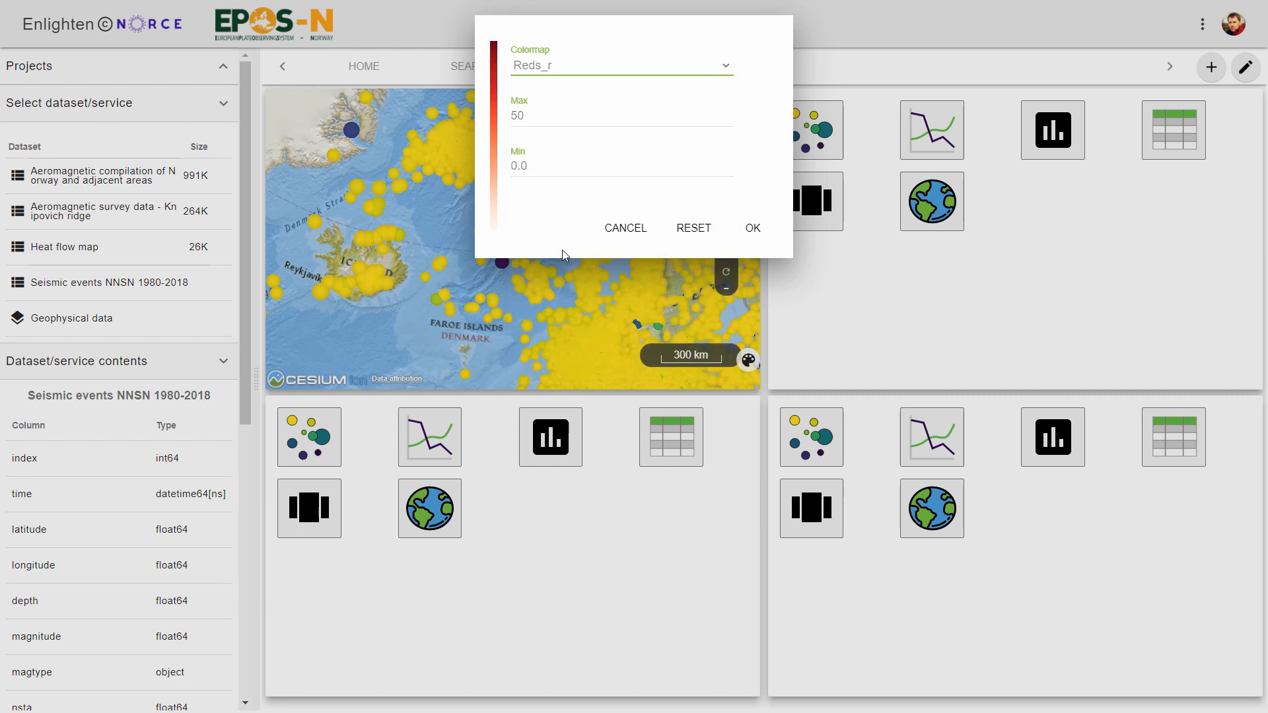
drag(560, 165, 478, 171)
text(-30)
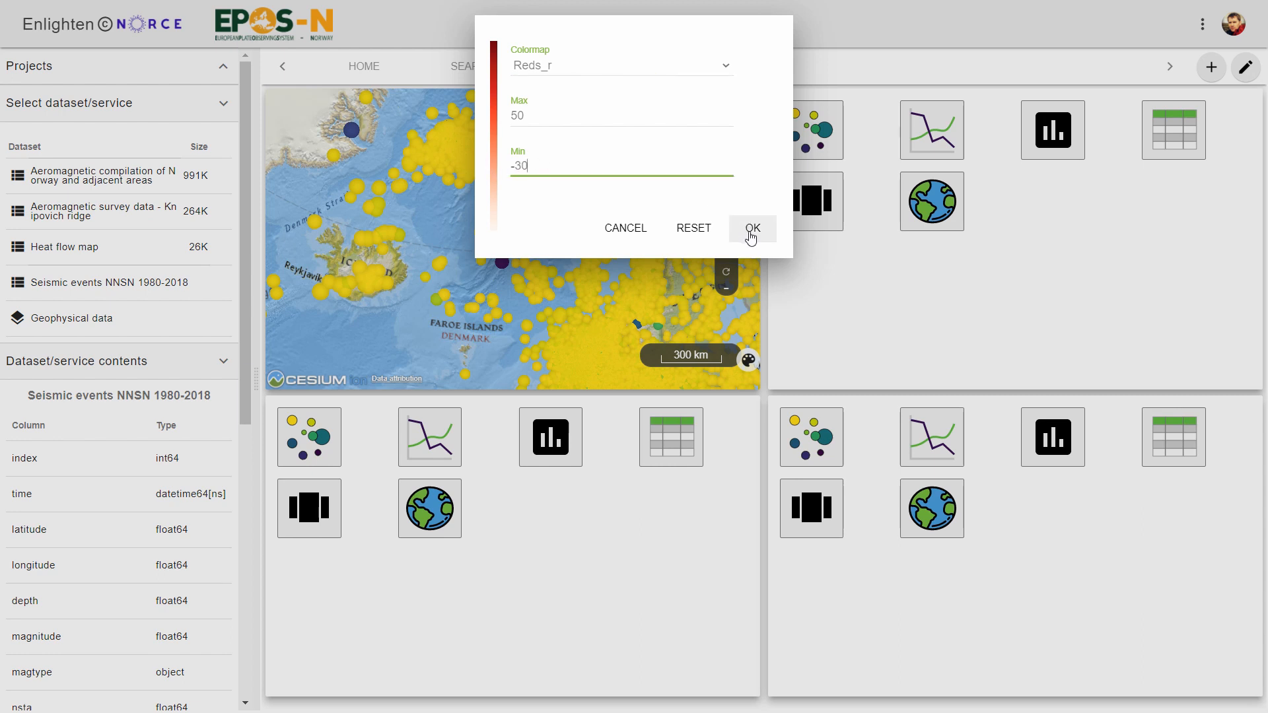
click(753, 234)
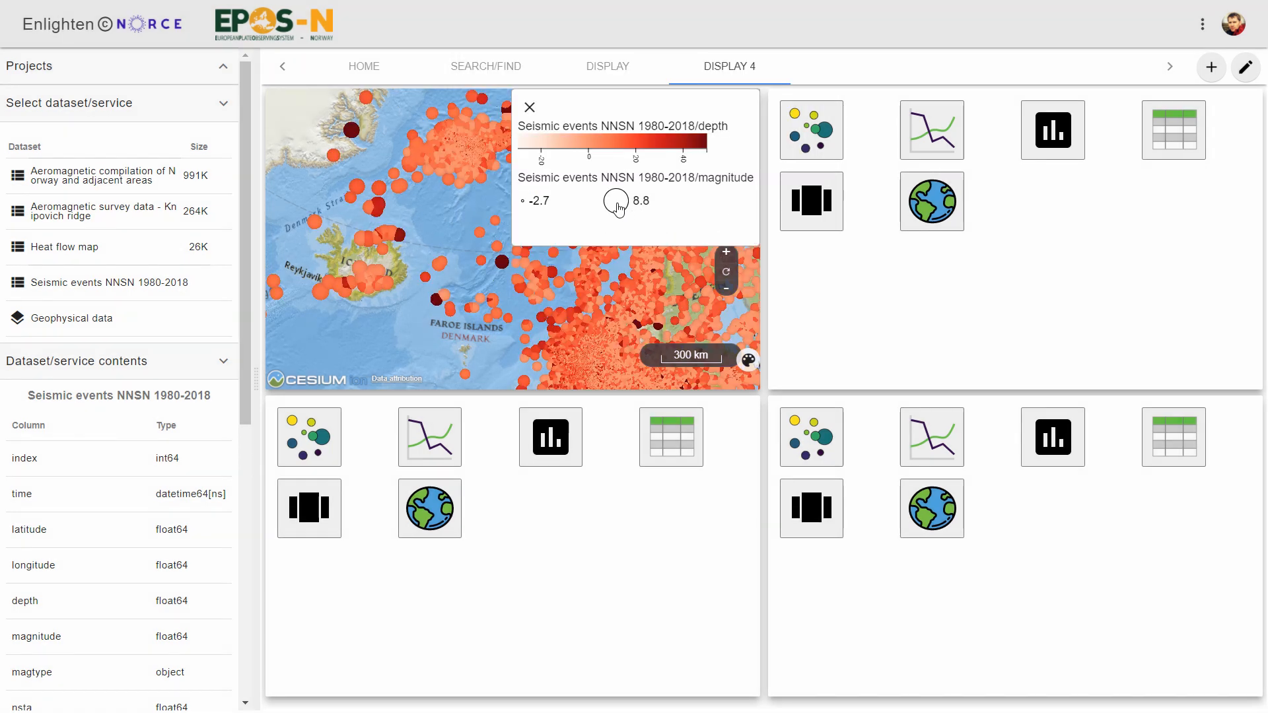
- Set the magnitude size range maximum to 20 on the globe legend and close the legend
click(618, 209)
drag(528, 64, 509, 69)
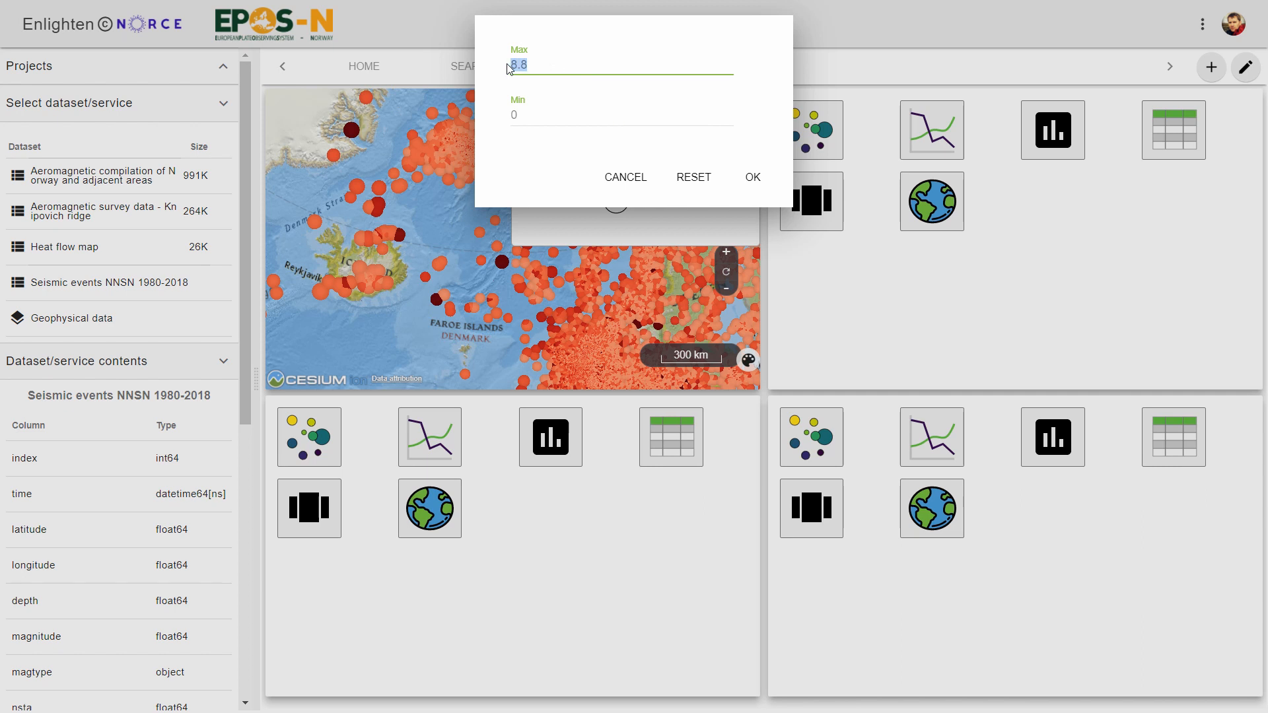
text(20)
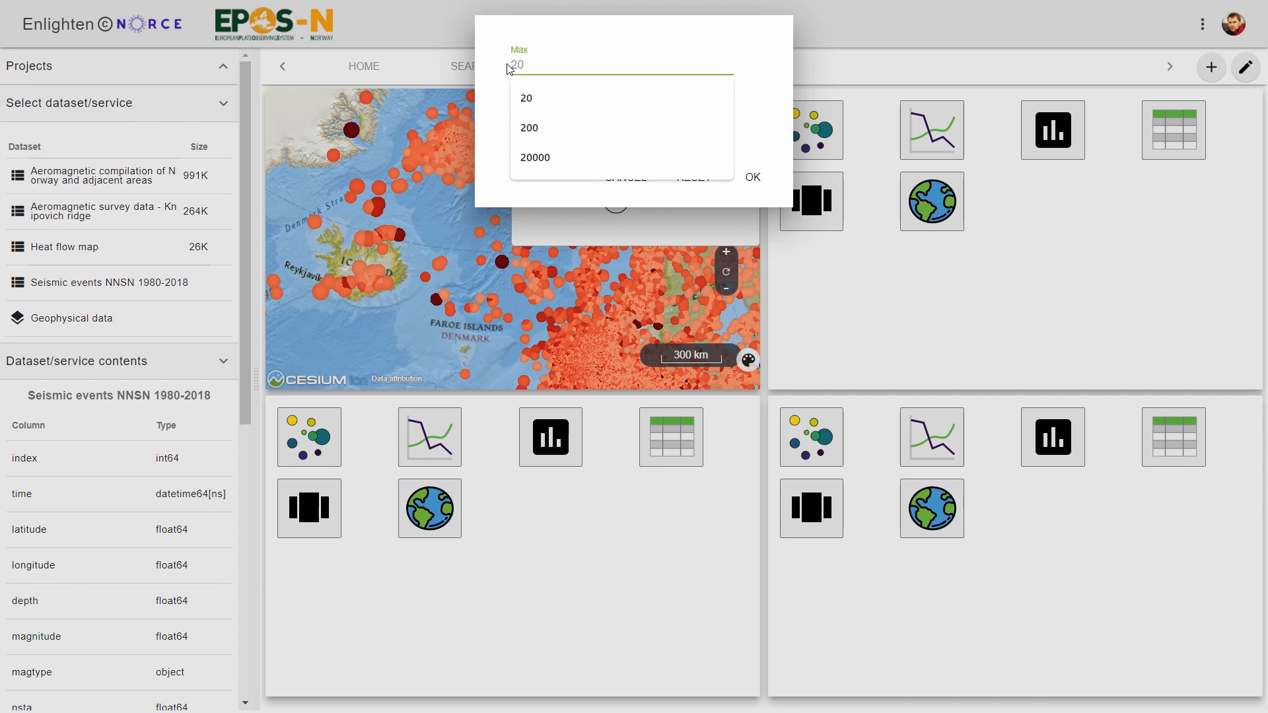
click(753, 177)
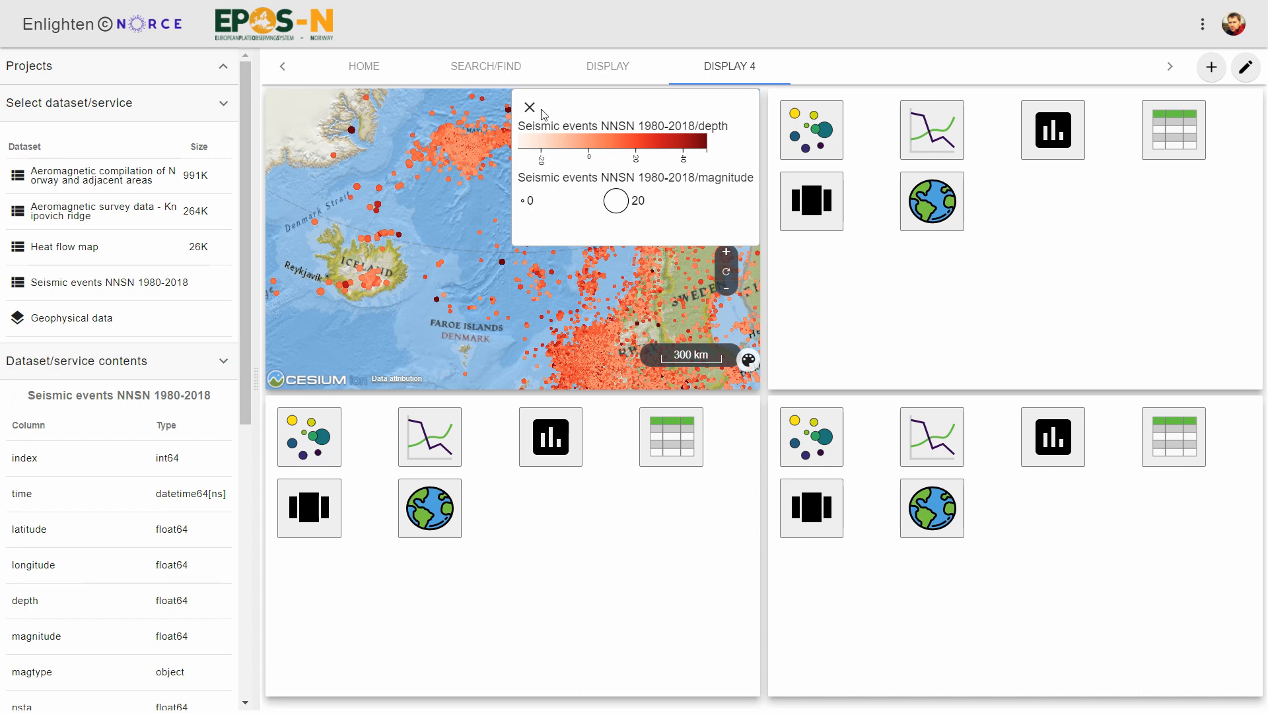
click(528, 107)
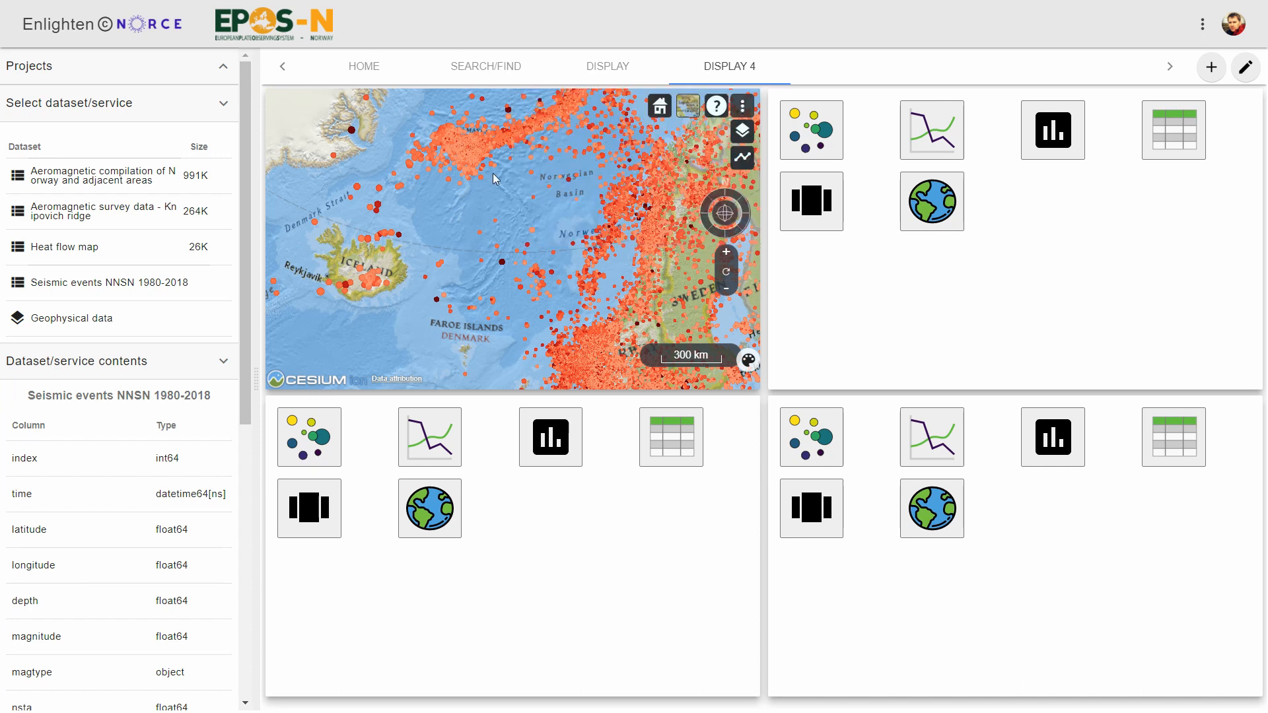
- Create a scatter plot of magnitude against time in the bottom-left tile
drag(492, 173, 513, 216)
scroll(513, 215, down, 5)
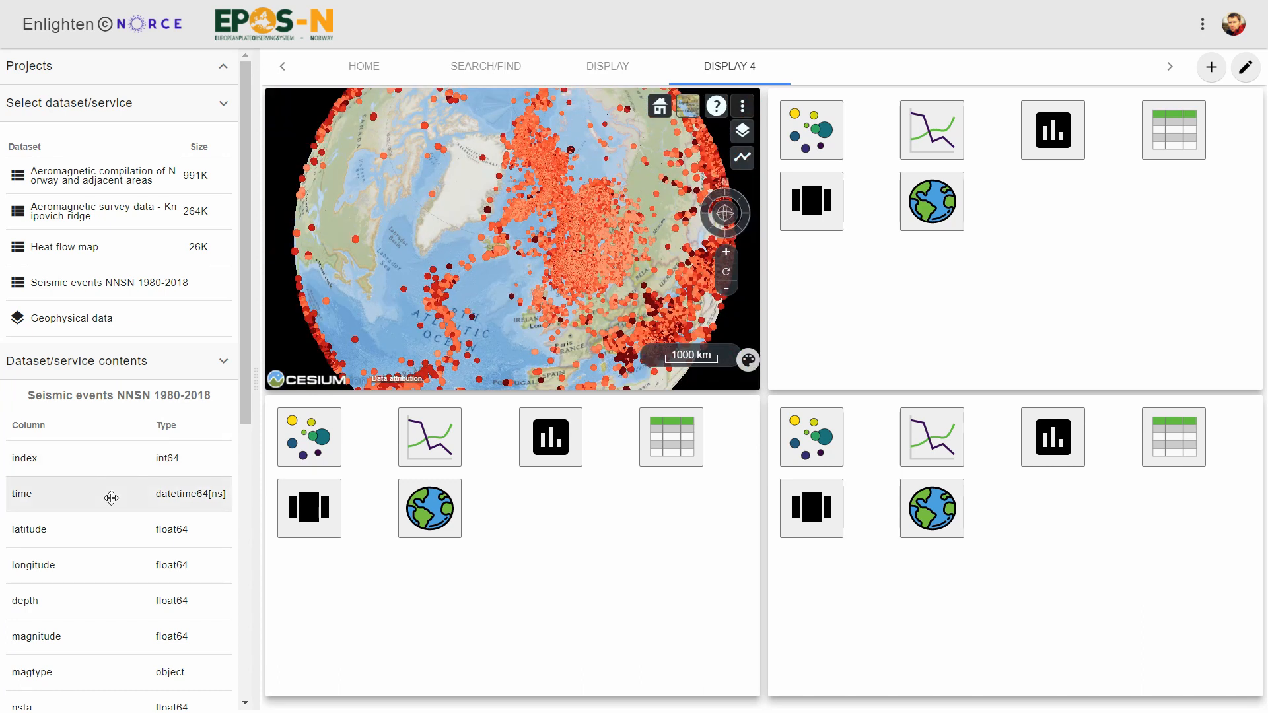
click(278, 445)
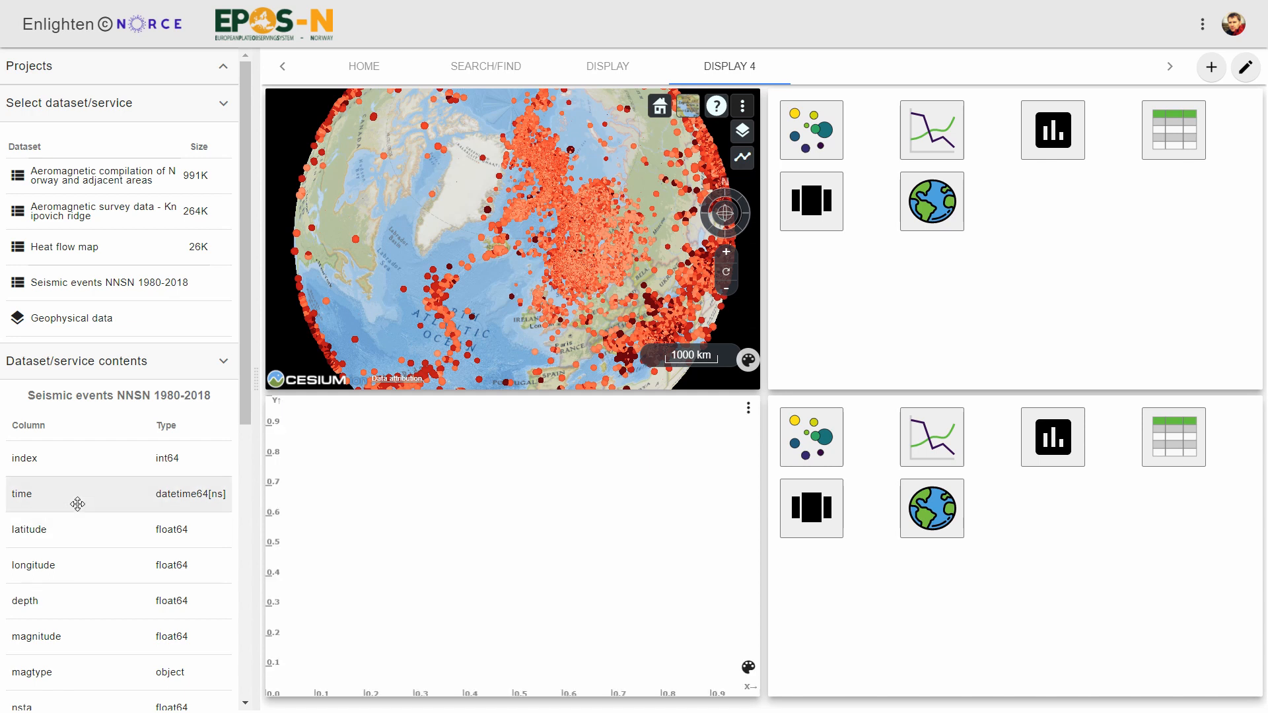
drag(78, 504, 727, 687)
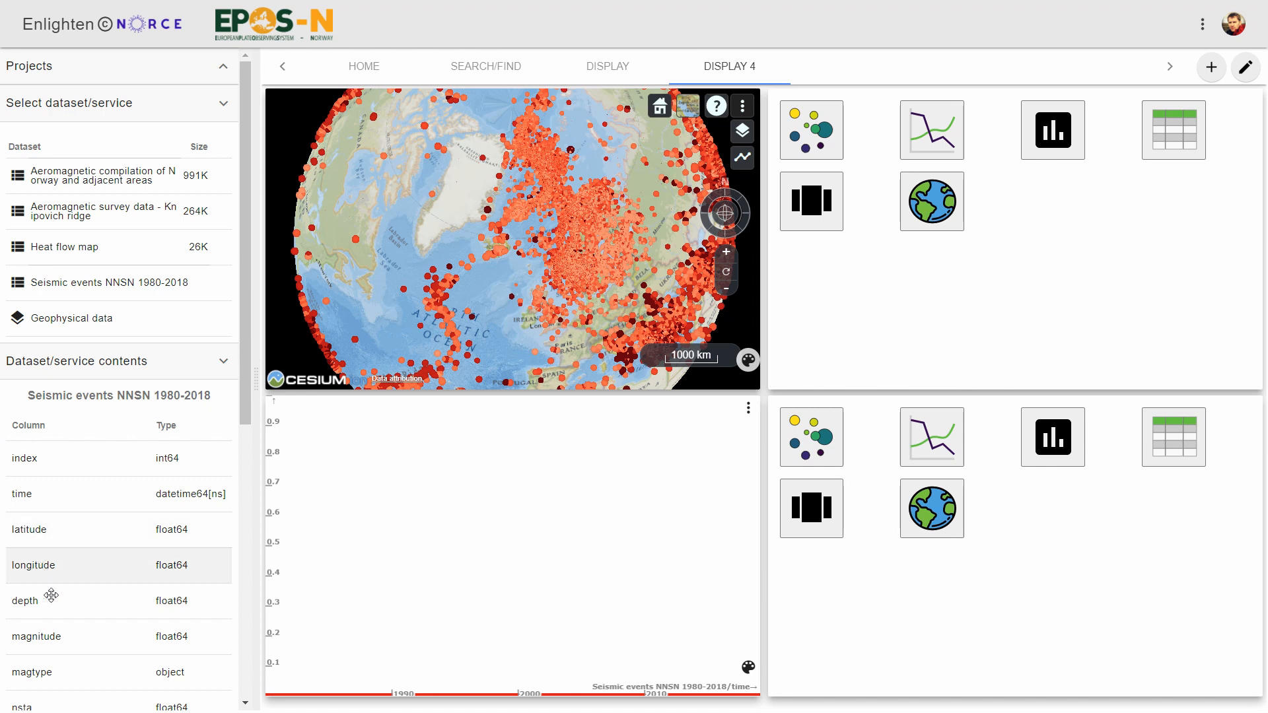
drag(56, 640, 309, 431)
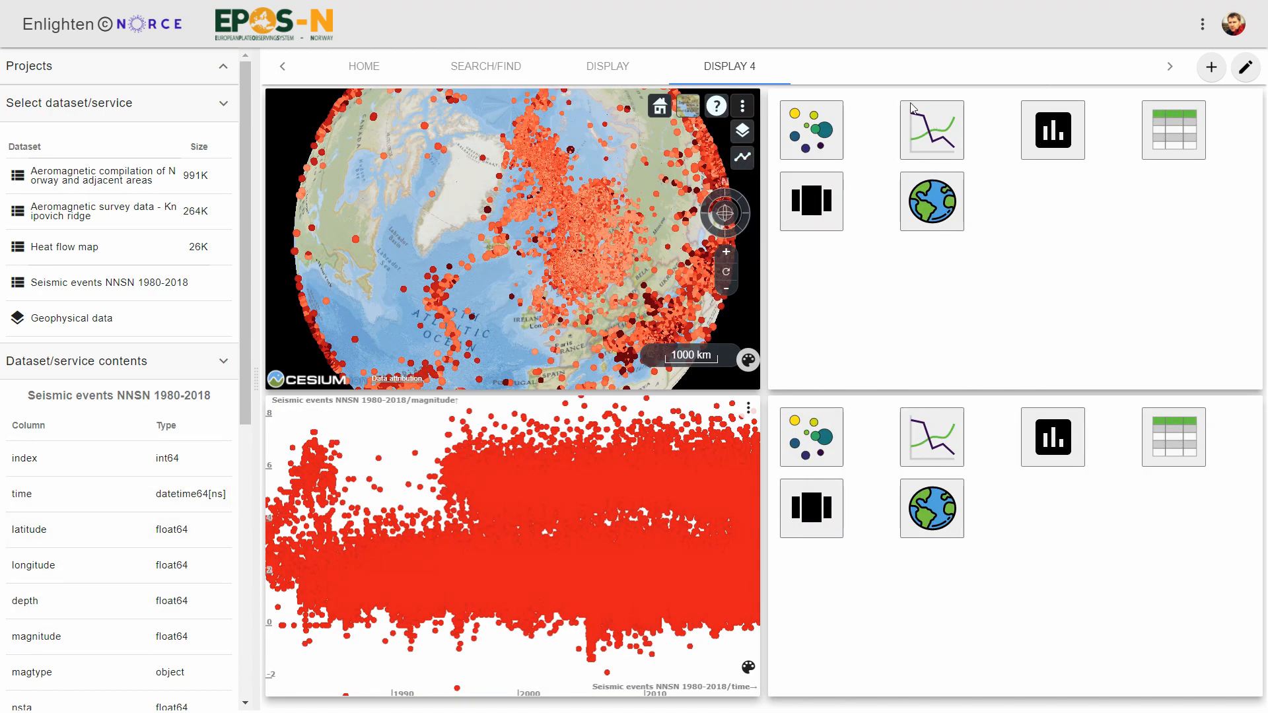
- Create a scatter plot of depth against magnitude in the top-right tile
click(819, 131)
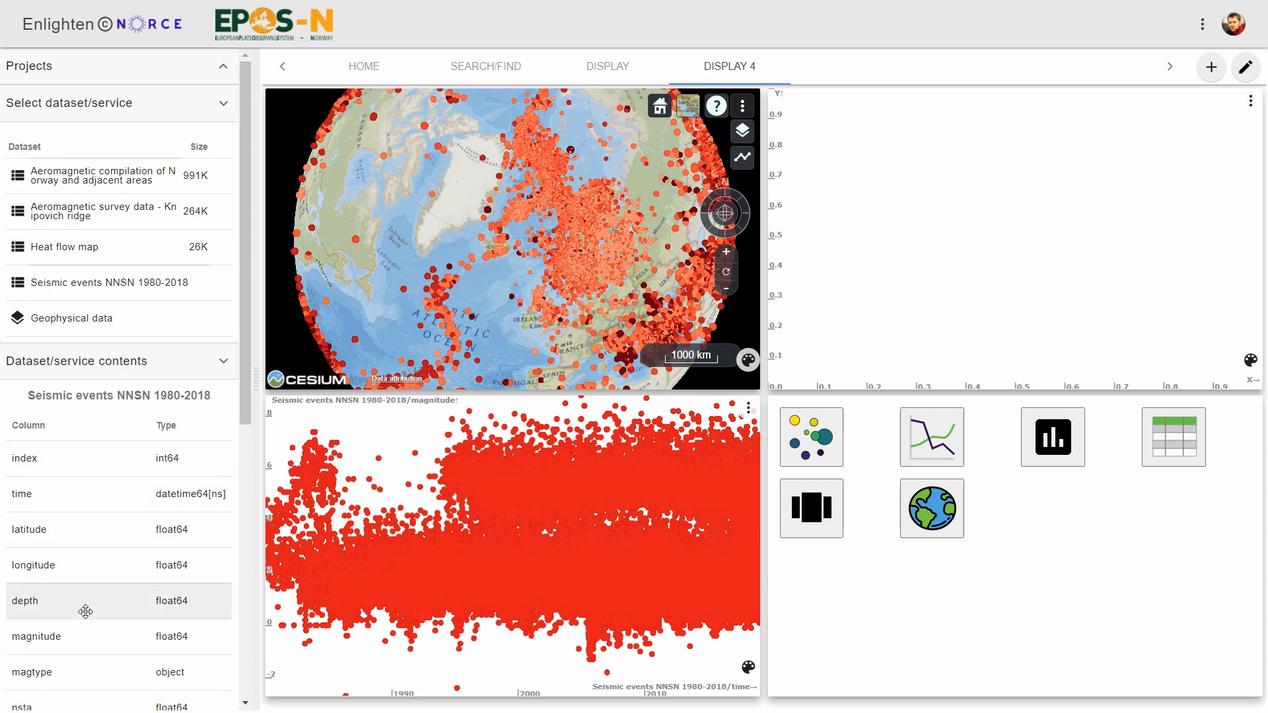
drag(100, 606, 825, 124)
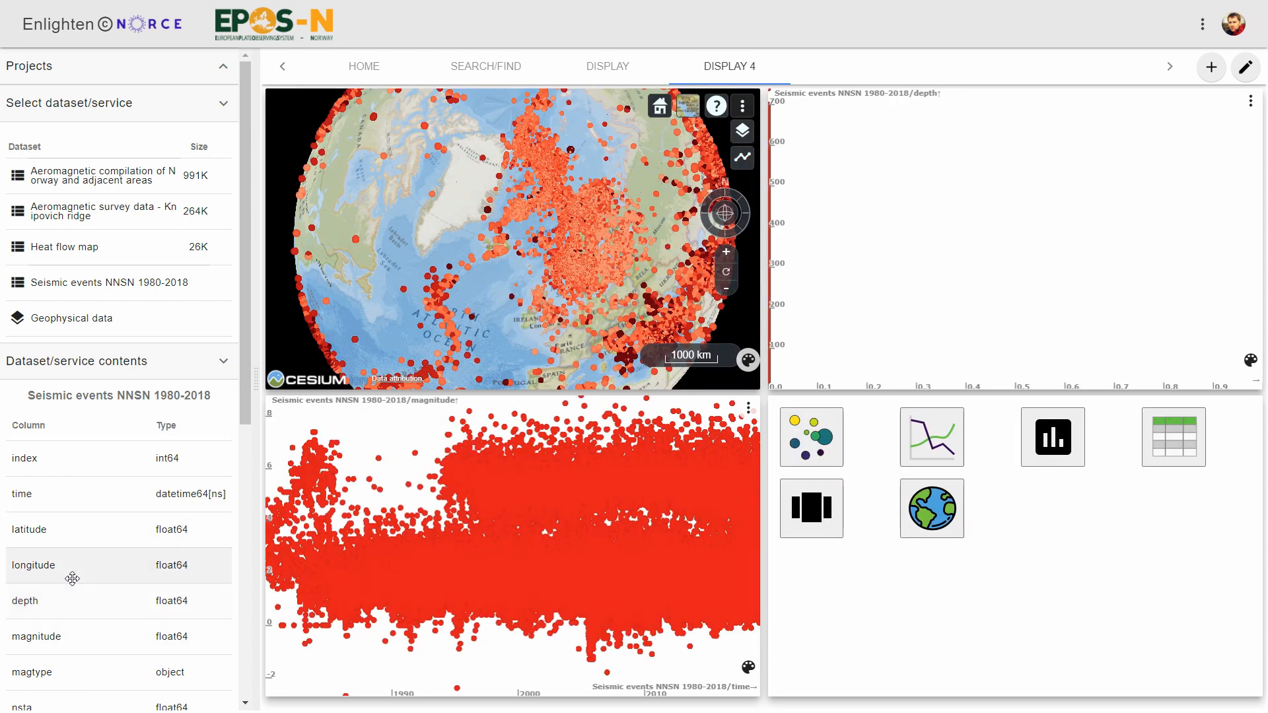
drag(66, 636, 1212, 353)
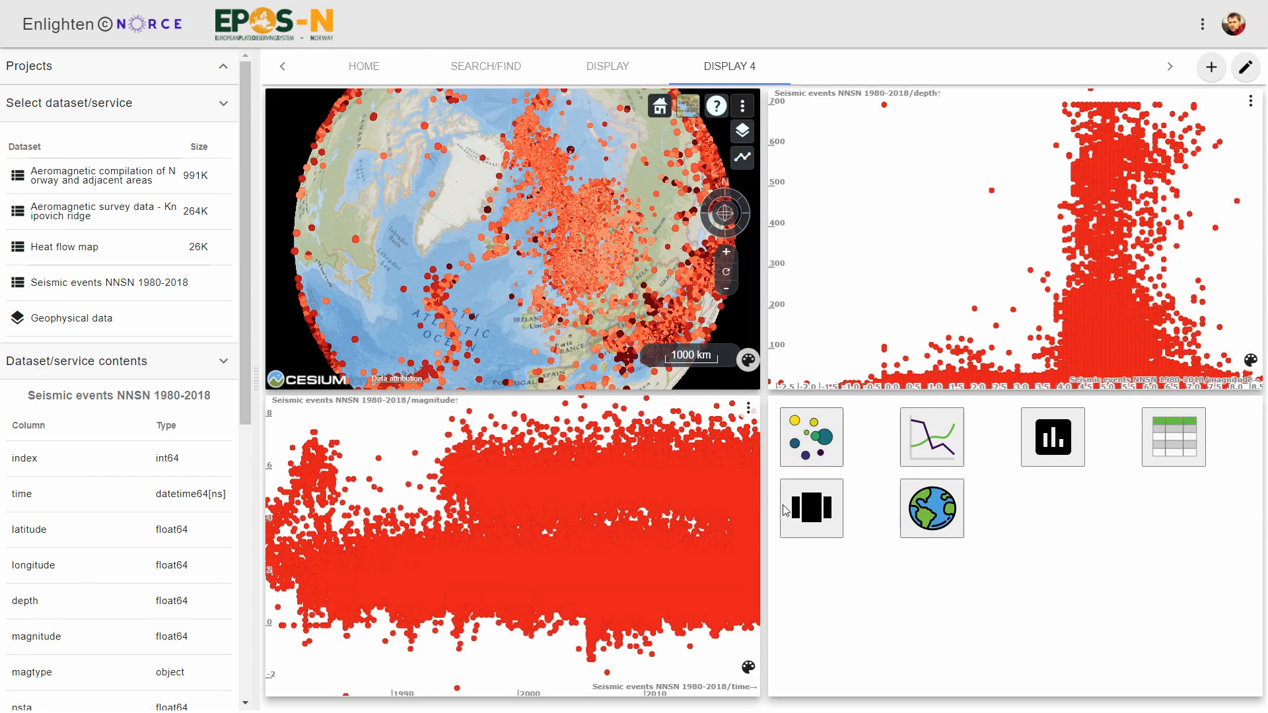
- Create a scatter plot of errlat against errlon in the bottom-right tile
click(811, 439)
scroll(13, 582, down, 6)
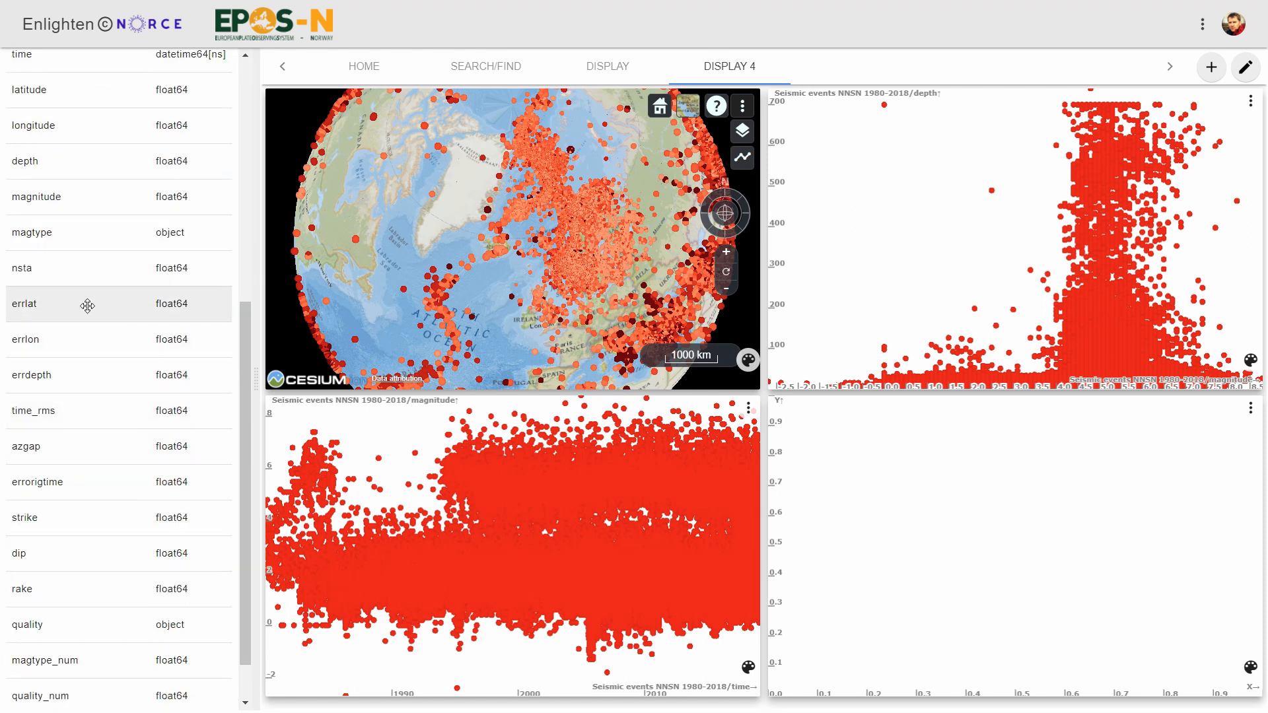
drag(85, 303, 844, 438)
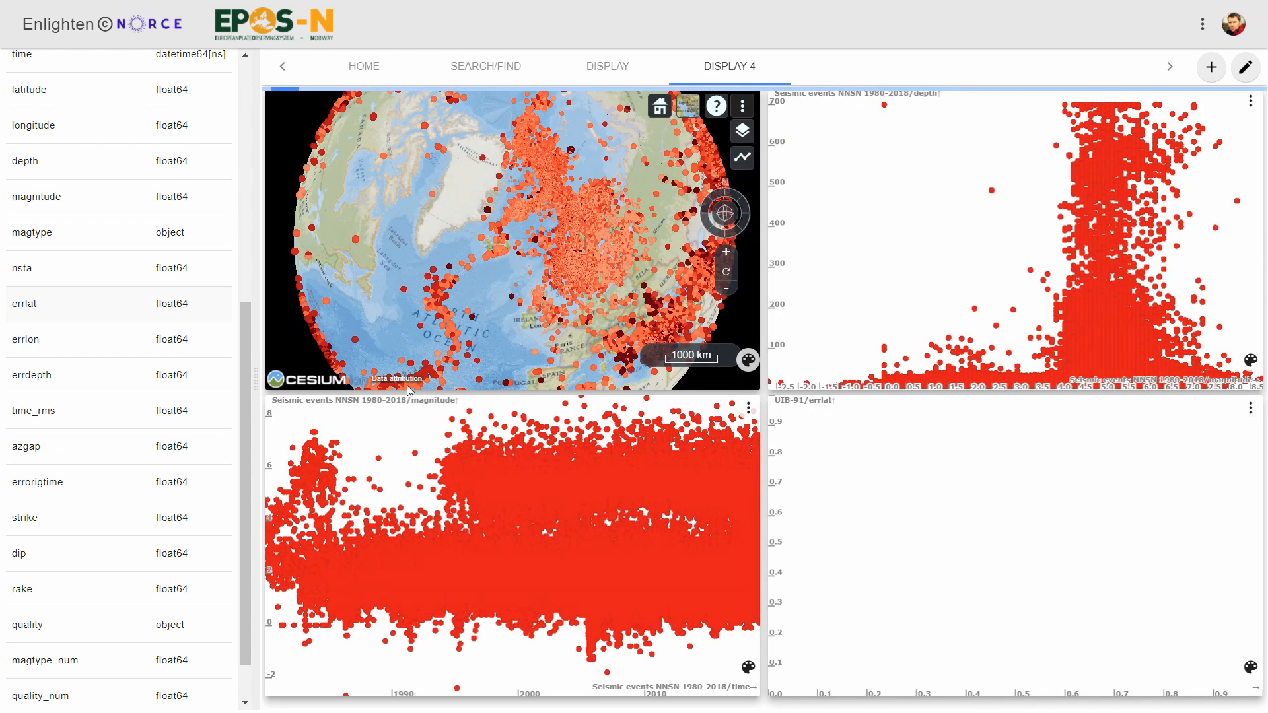
drag(66, 340, 1196, 659)
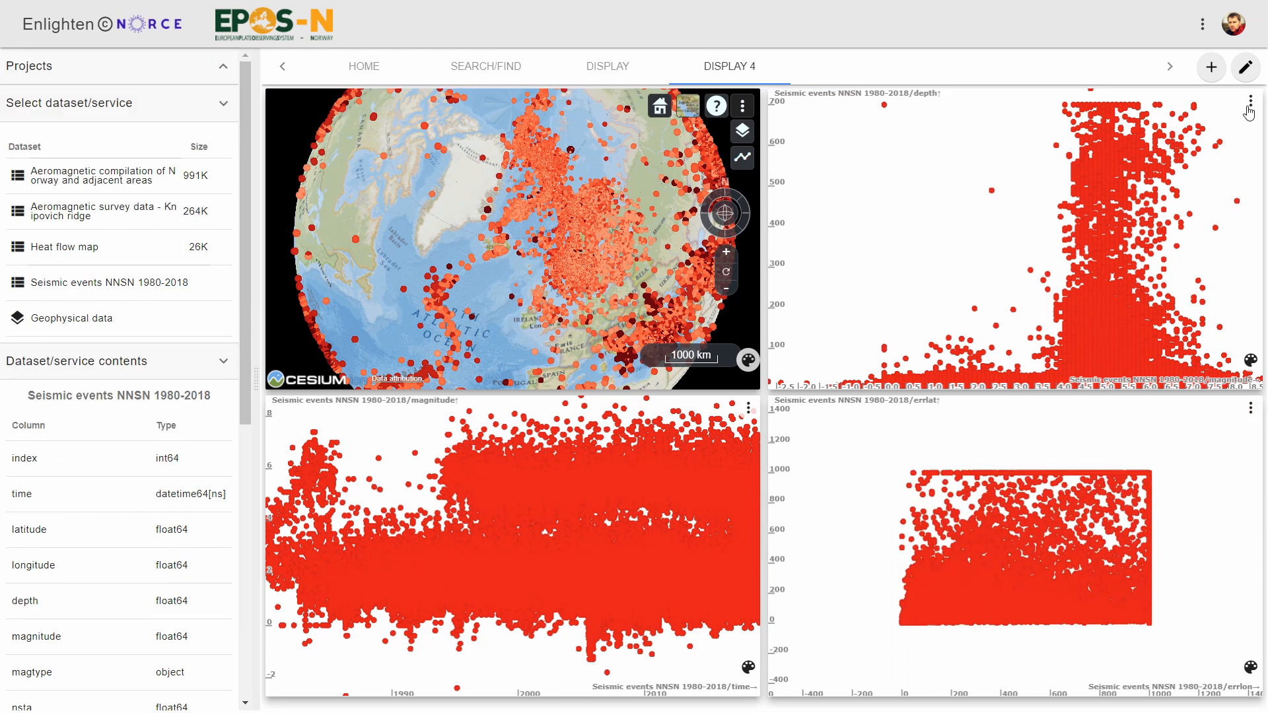
- Flip the Y-axis of the depth versus magnitude plot
click(1251, 106)
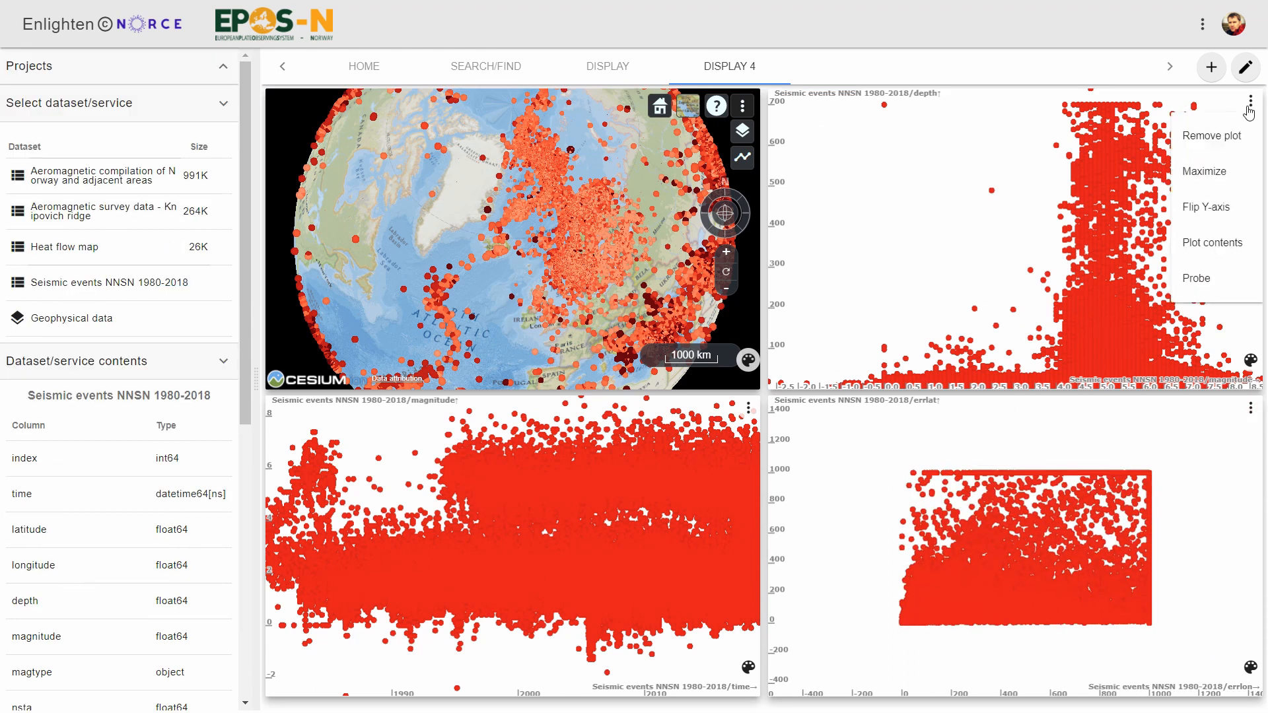
click(1220, 210)
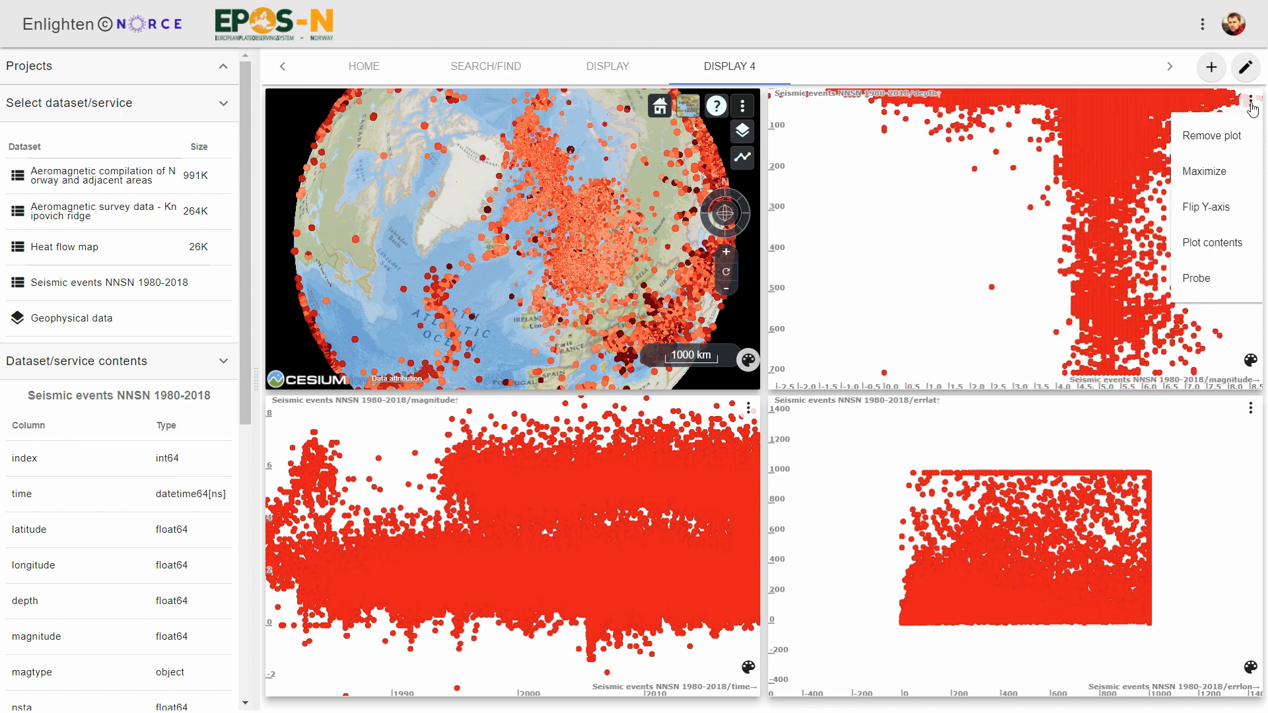
click(1253, 109)
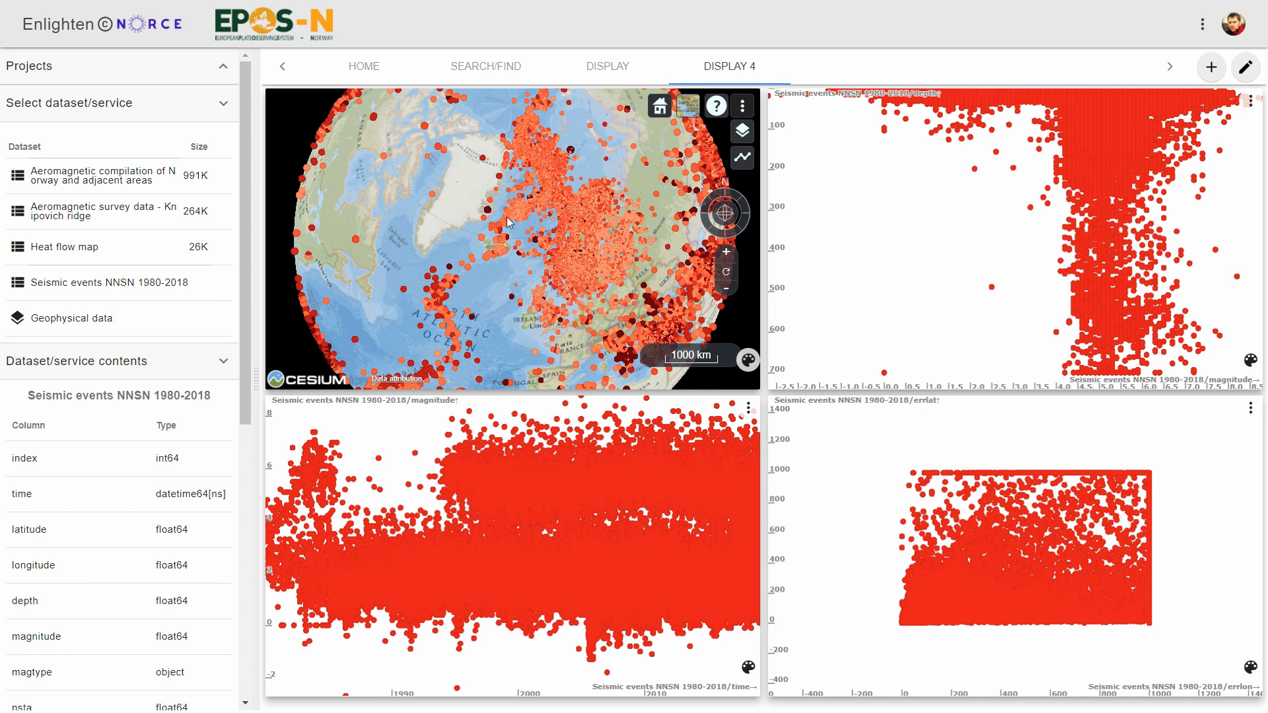
- Draw a rectangular selection on the map around the Greenland Sea seismicity cluster
scroll(508, 223, up, 5)
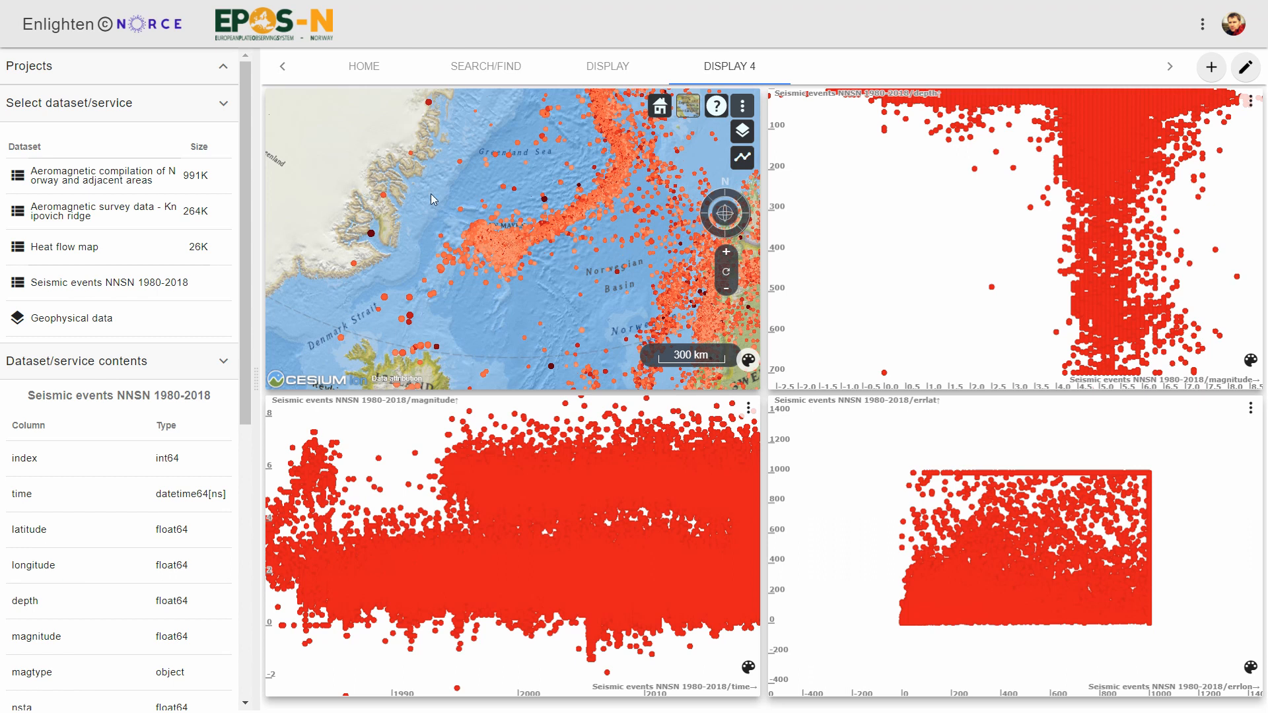
drag(430, 192, 576, 291)
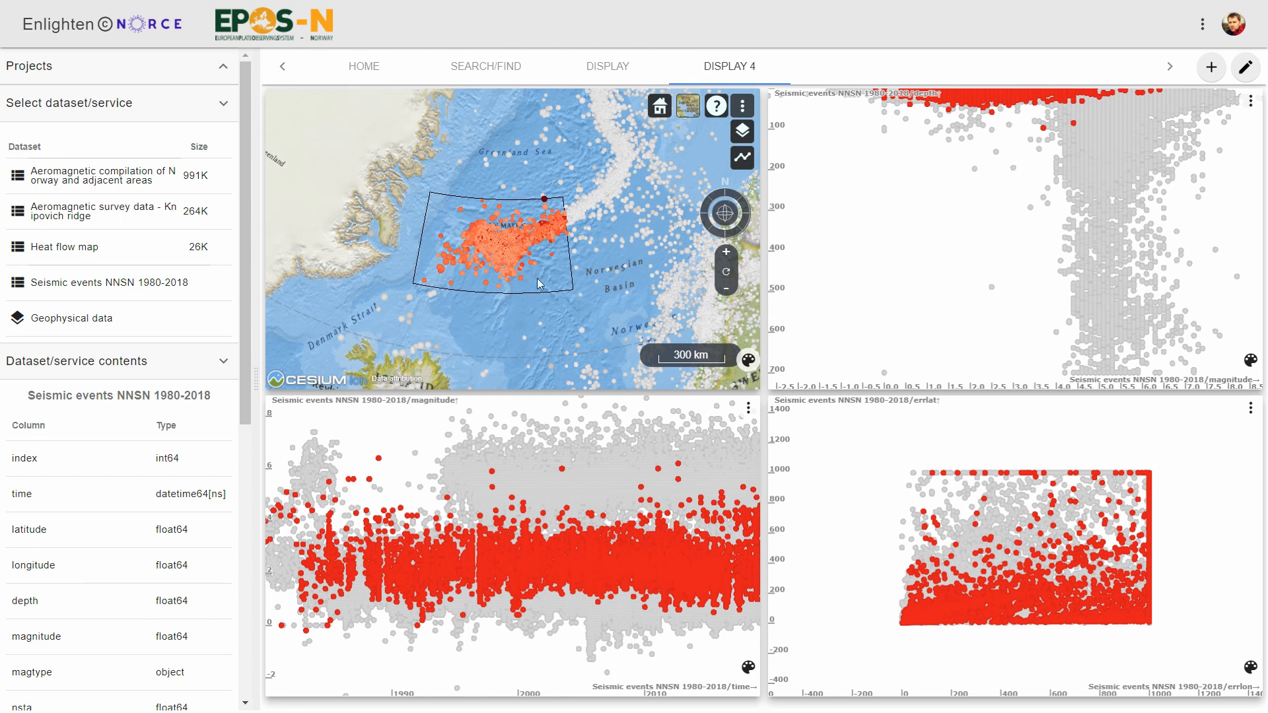
- Zoom into the selected map region and the depth, magnitude and error plots to inspect the highlighted events
scroll(536, 278, up, 3)
drag(533, 308, 606, 356)
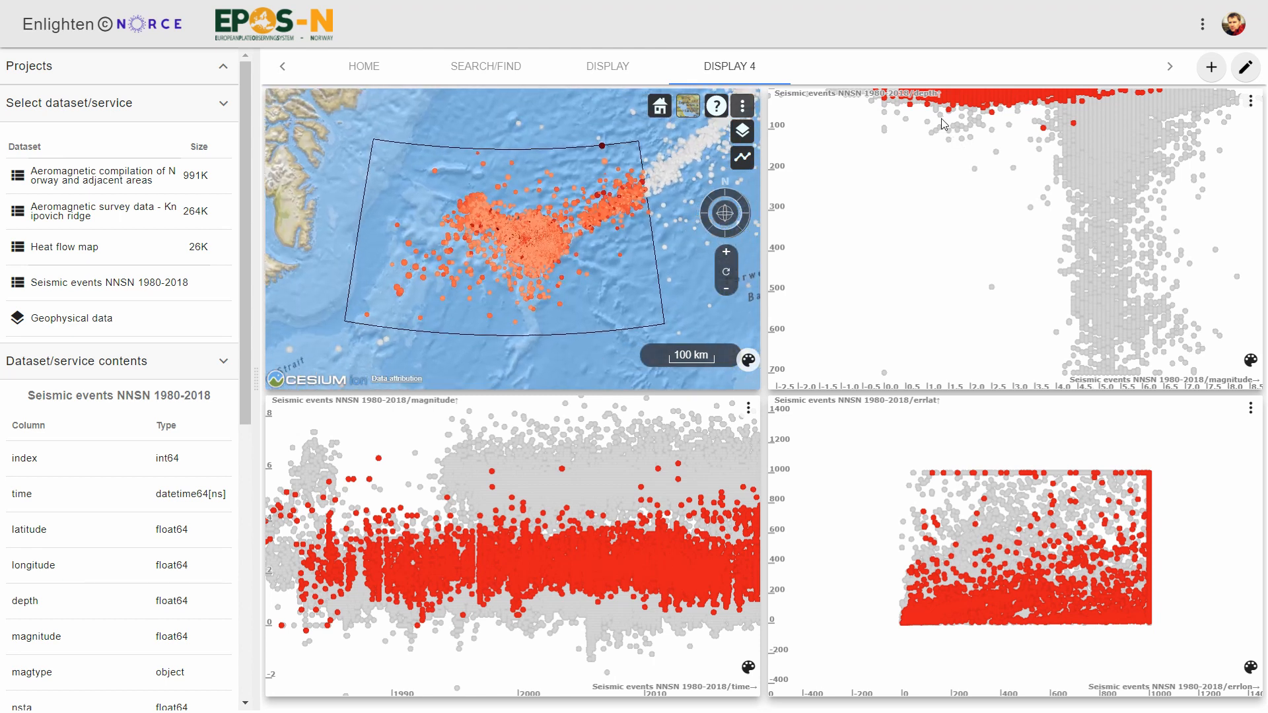
scroll(978, 122, up, 3)
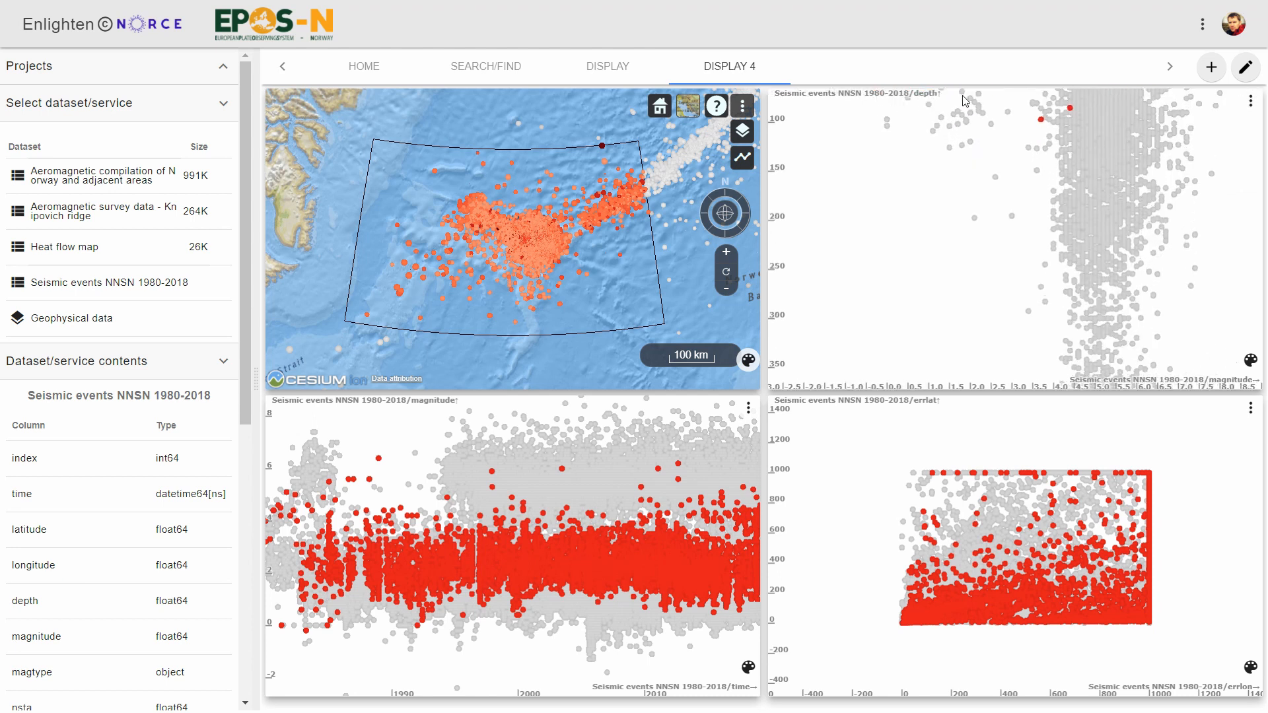
drag(964, 96, 1046, 269)
scroll(1108, 256, up, 1)
scroll(1107, 259, down, 3)
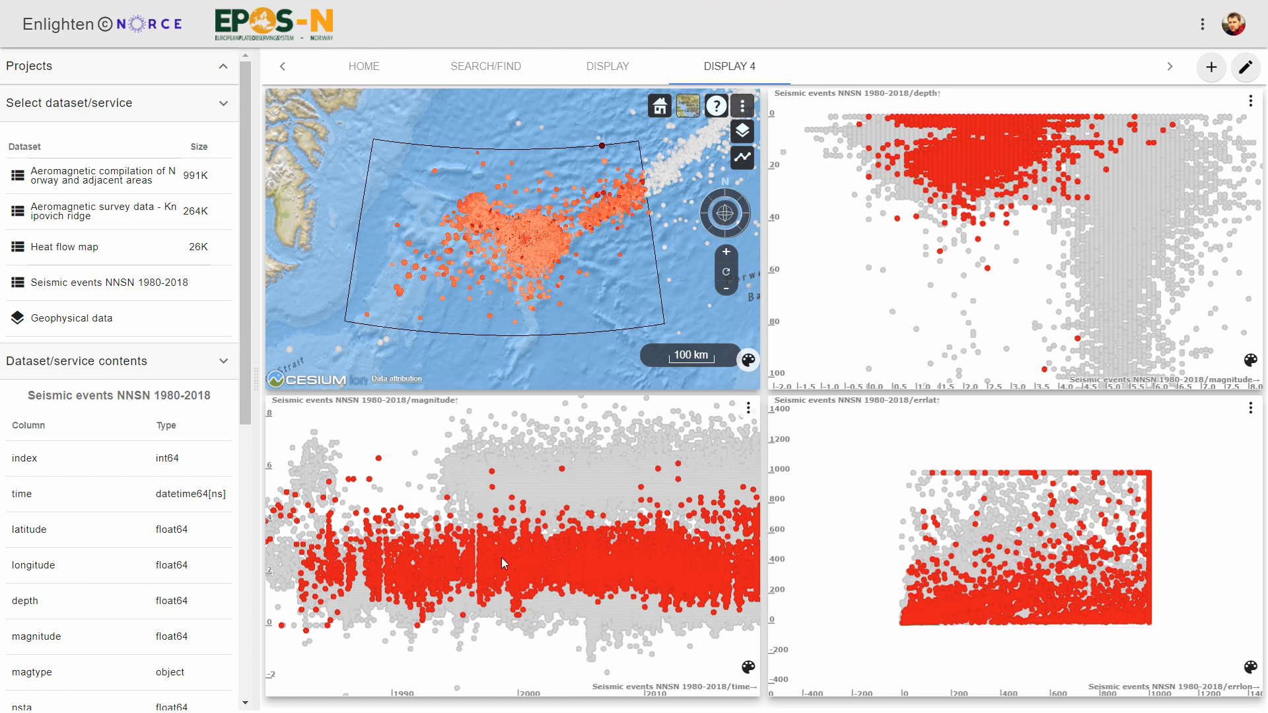
scroll(501, 557, down, 5)
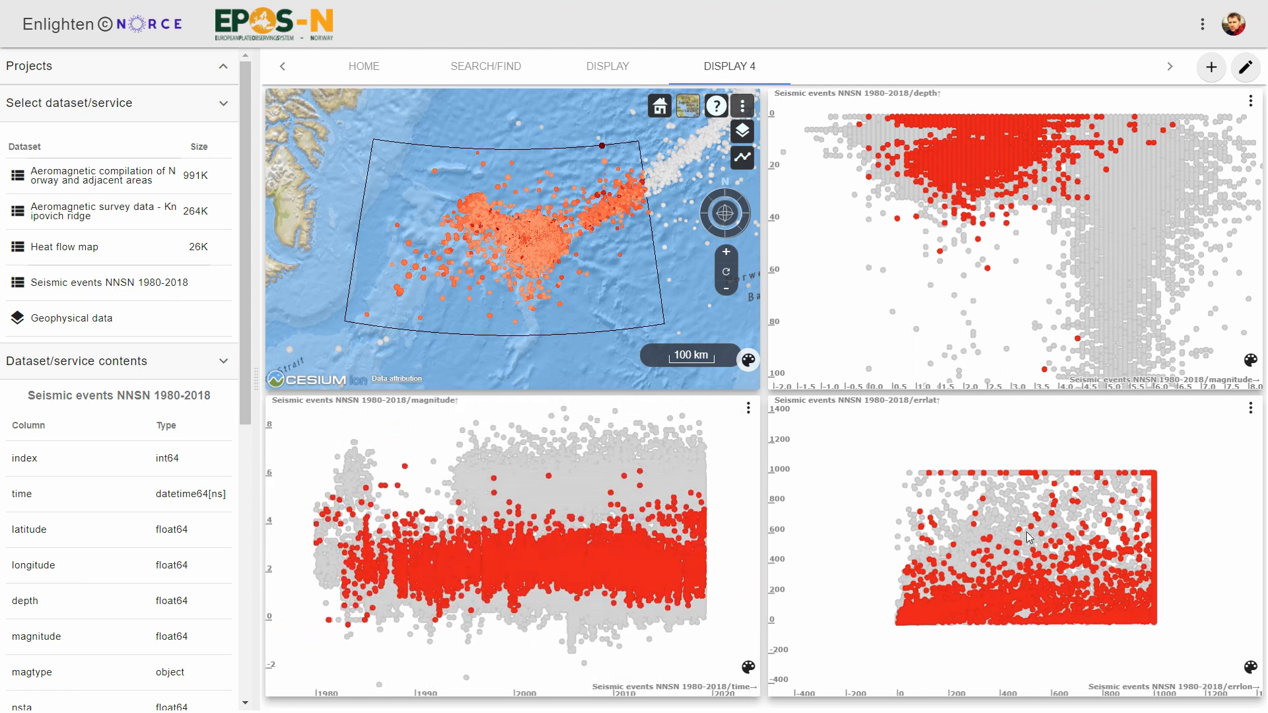
scroll(1050, 525, up, 3)
scroll(1057, 525, up, 2)
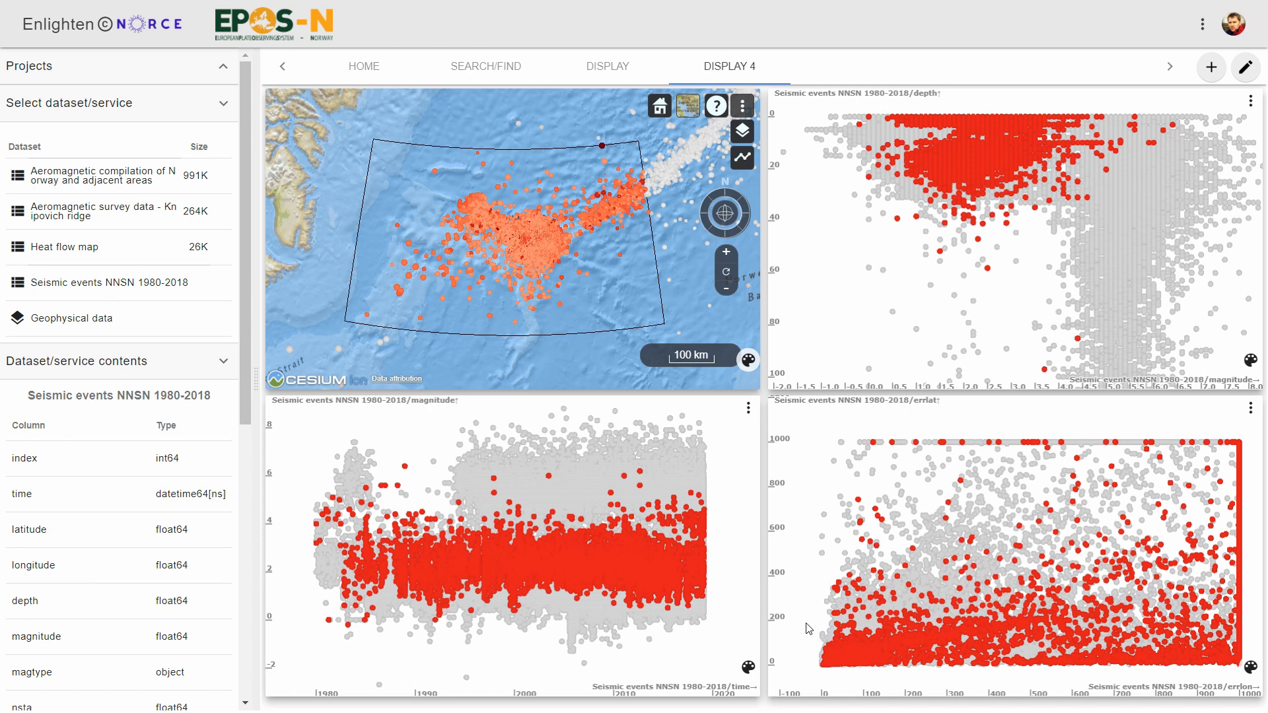
- Filter the error plot to errlon from 0 to 20 and errlat from 0 to 20
drag(807, 624, 868, 676)
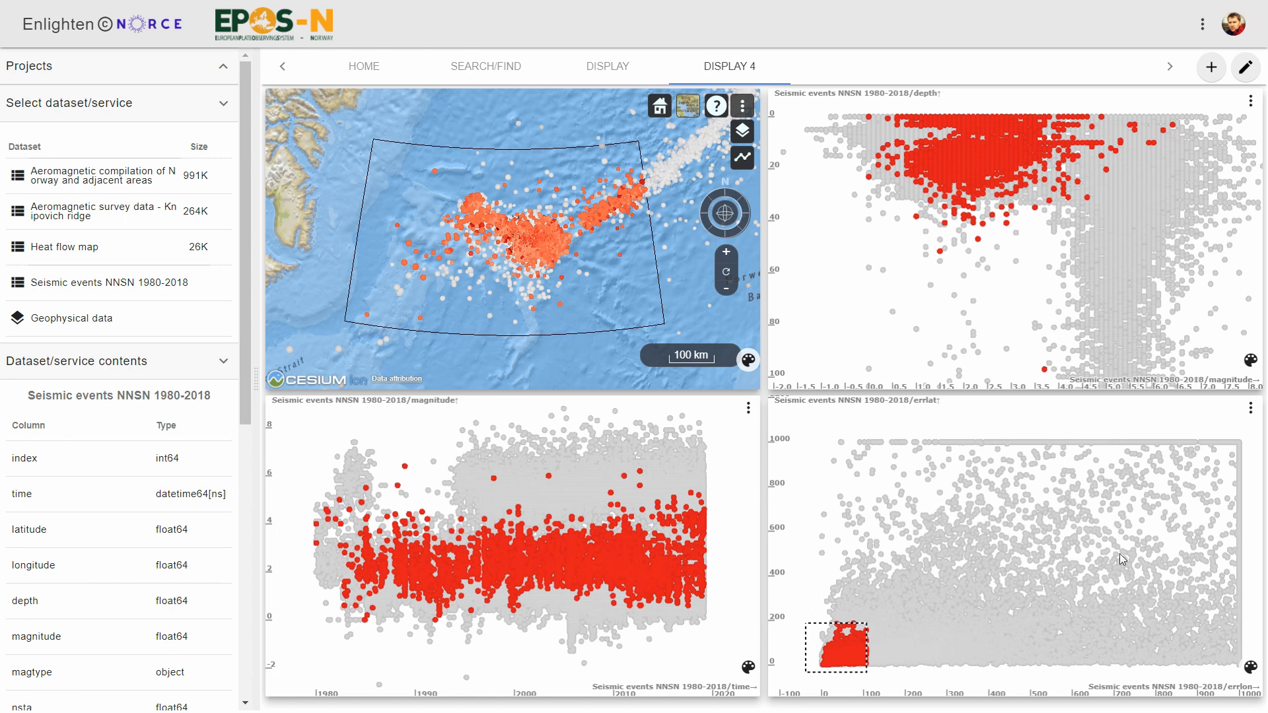
click(1252, 408)
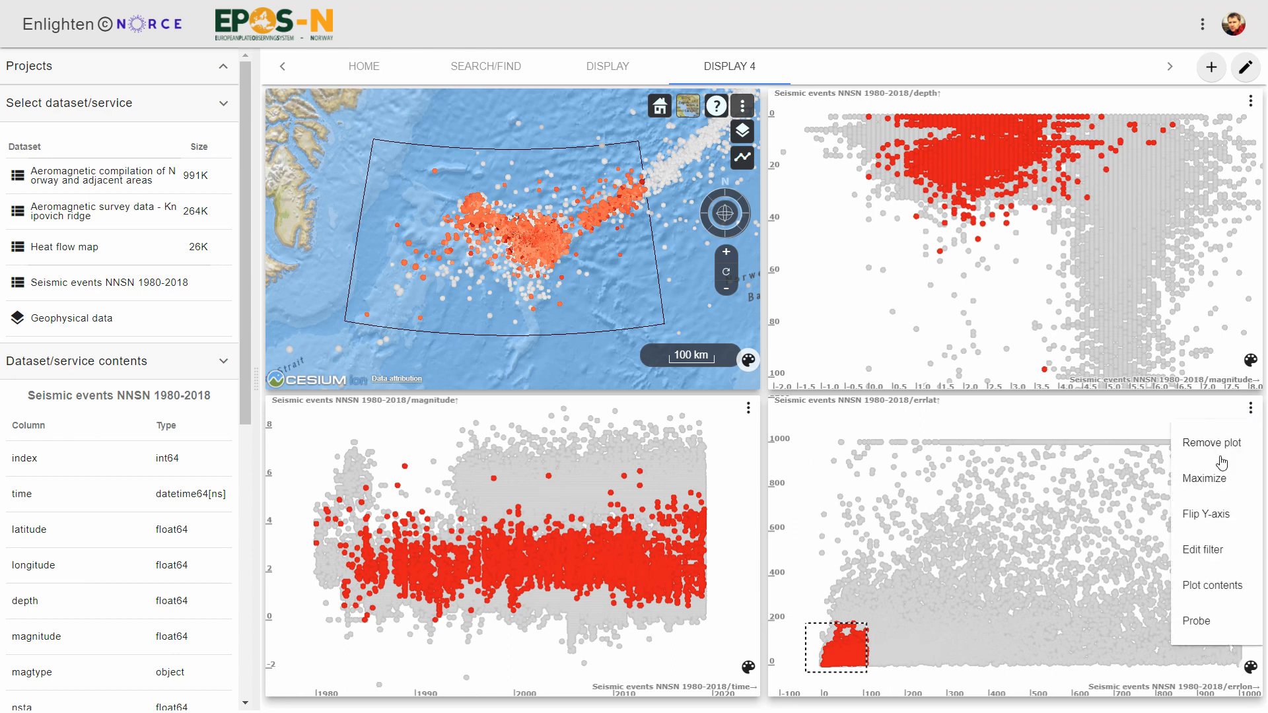
click(1209, 554)
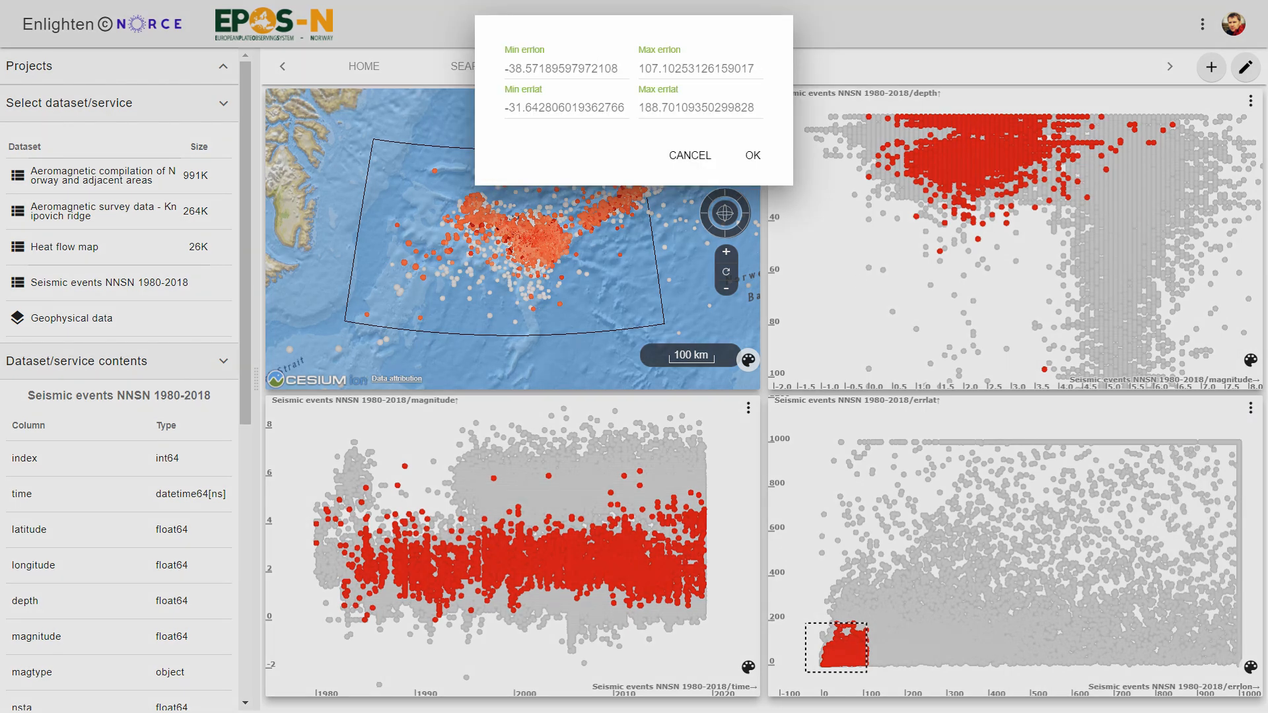
drag(611, 69, 482, 70)
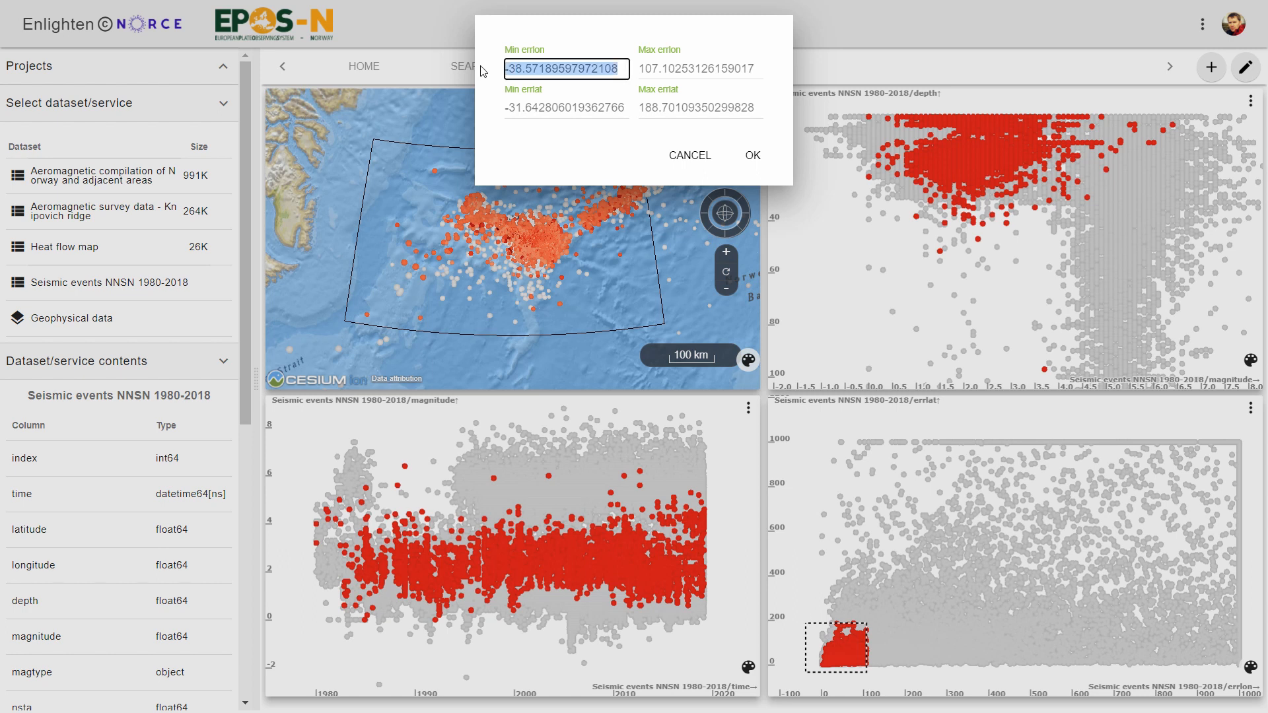
text(0)
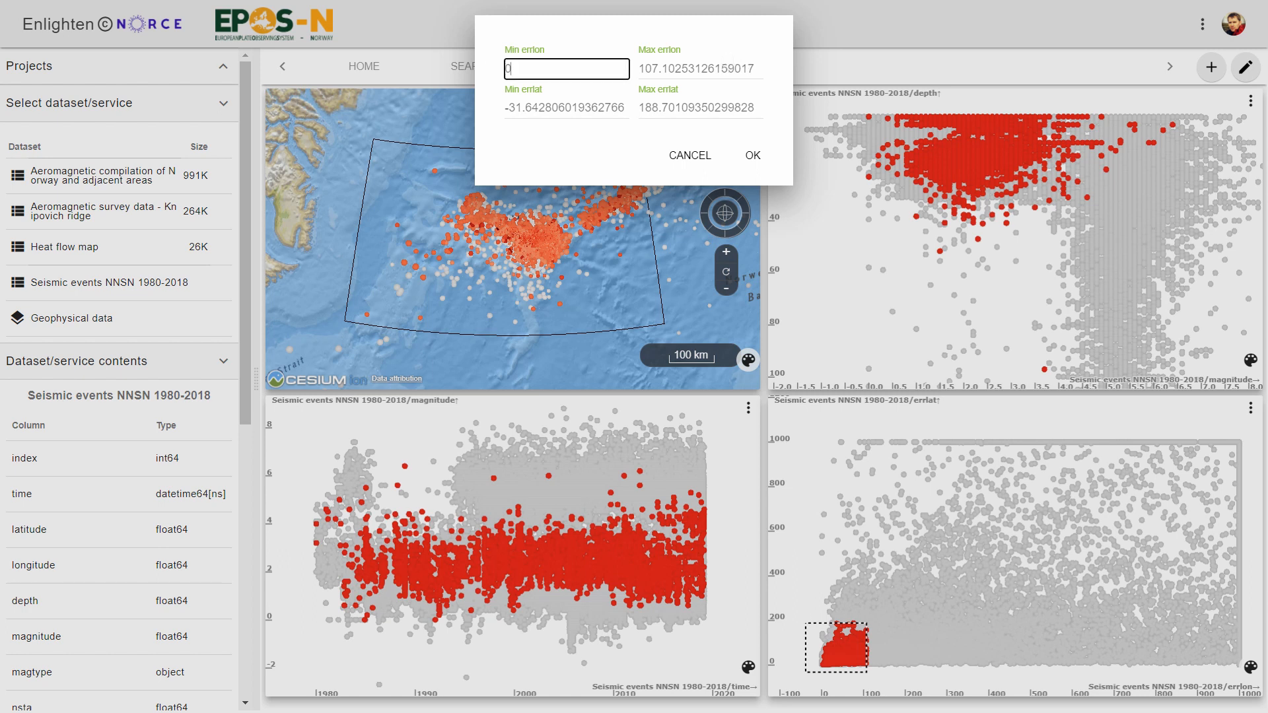
click(766, 68)
drag(765, 65, 636, 69)
text(20)
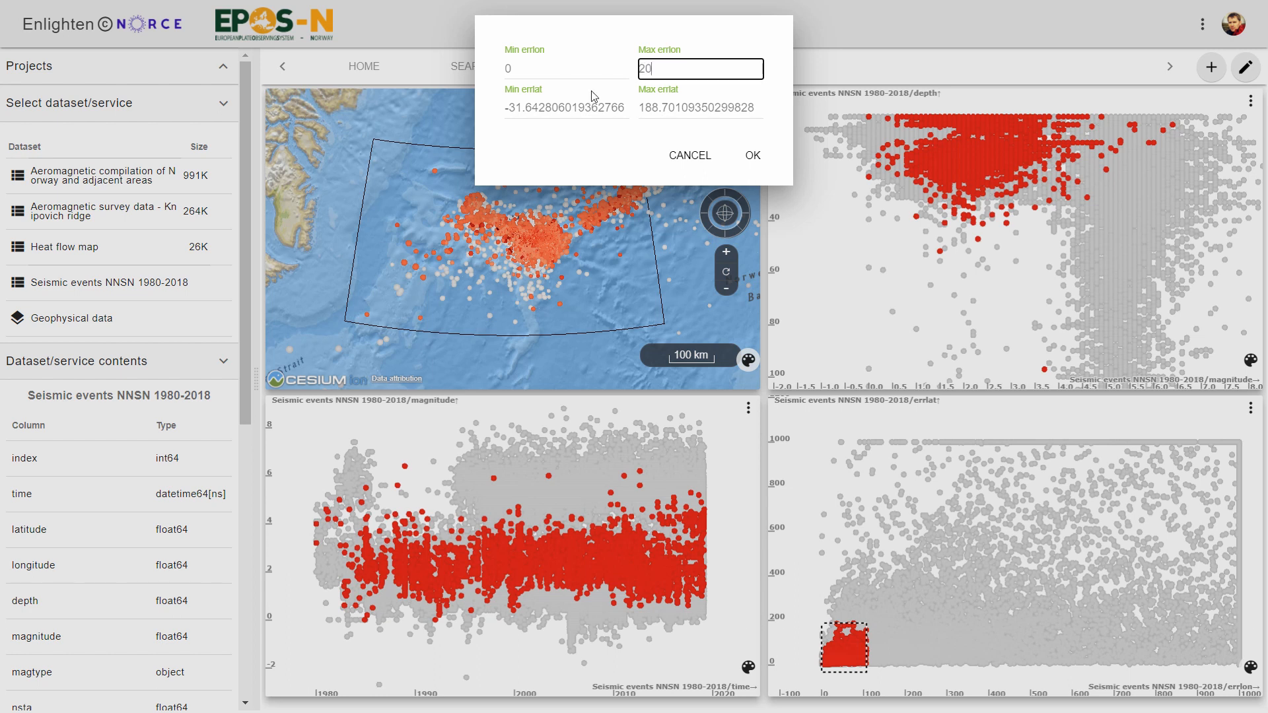
drag(628, 107, 481, 116)
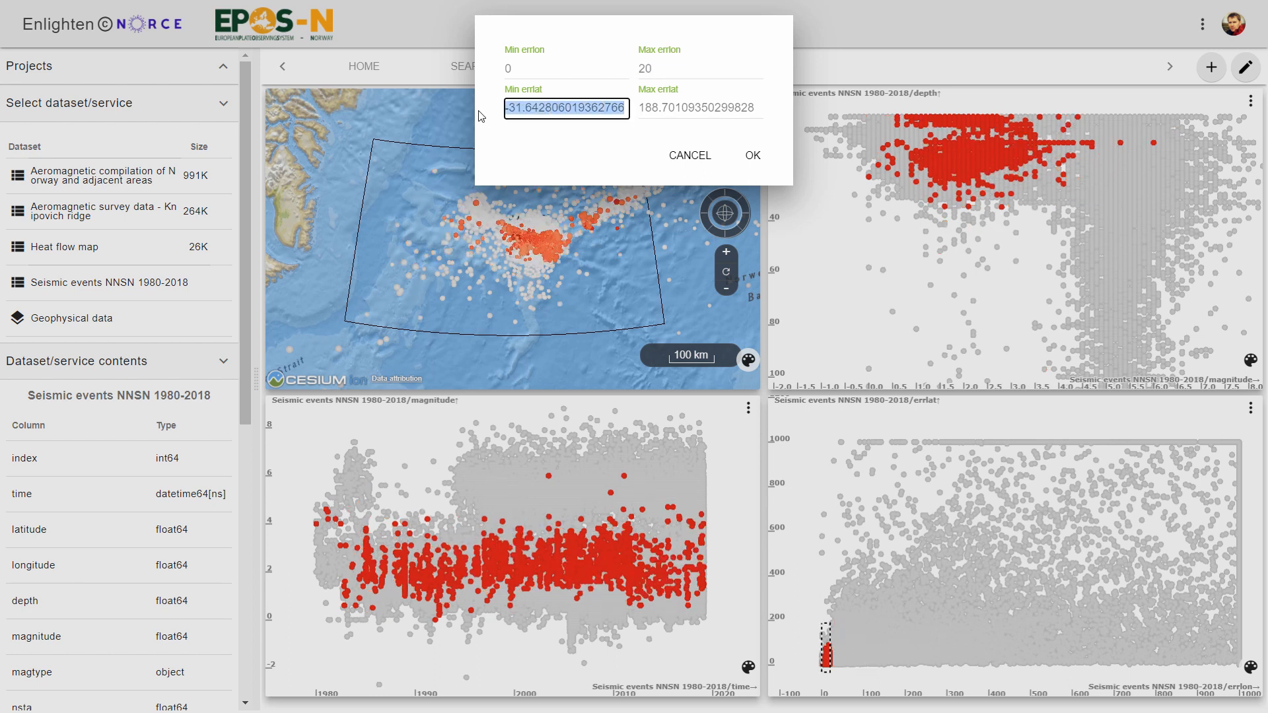
text(0)
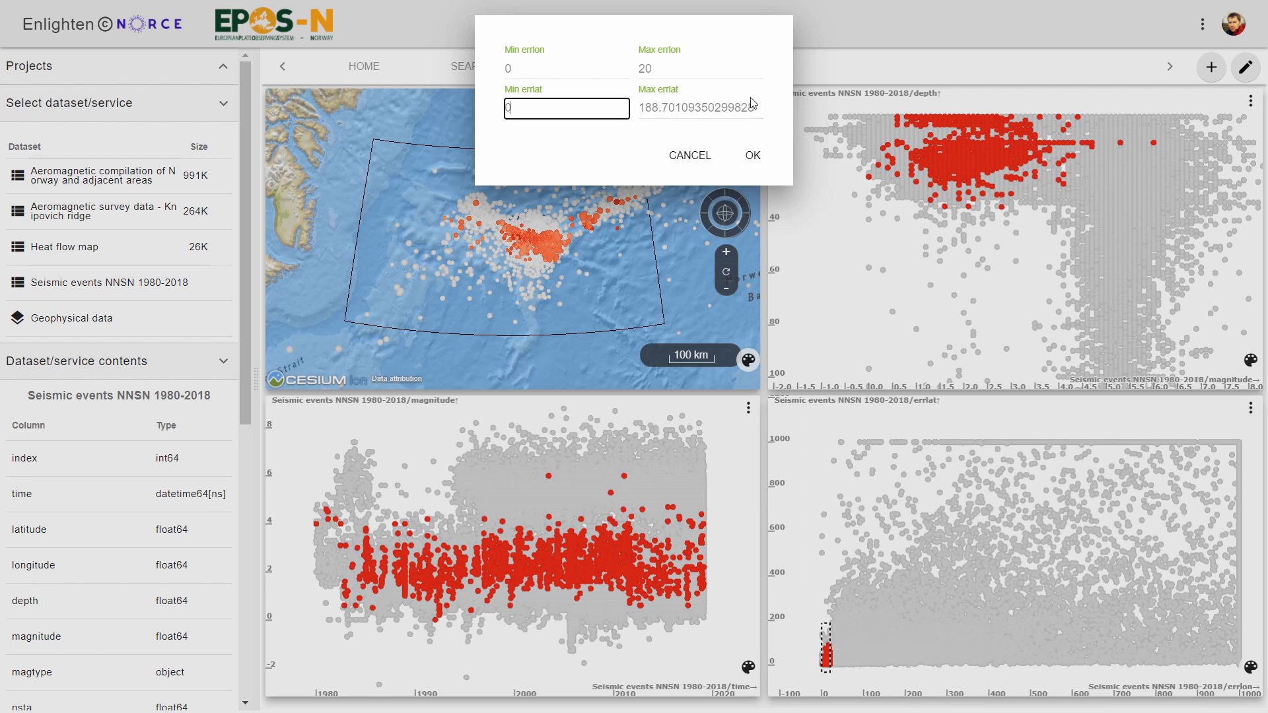
key(Tab)
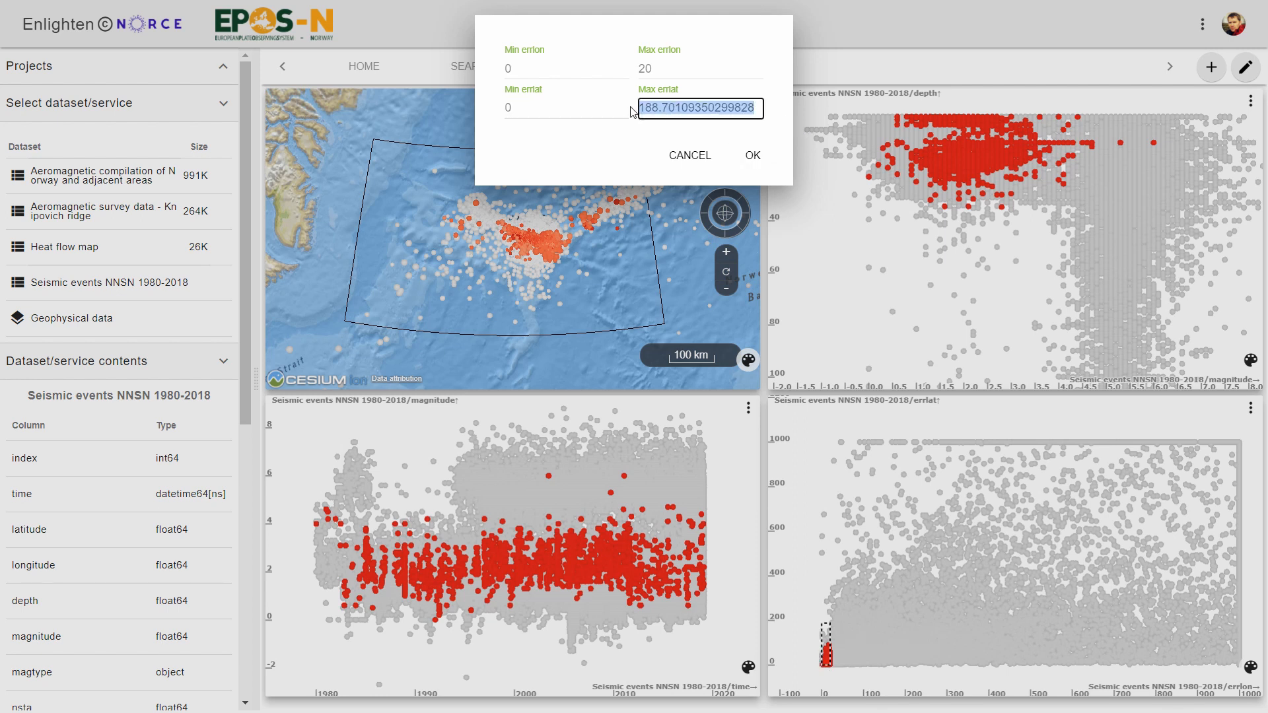
text(20)
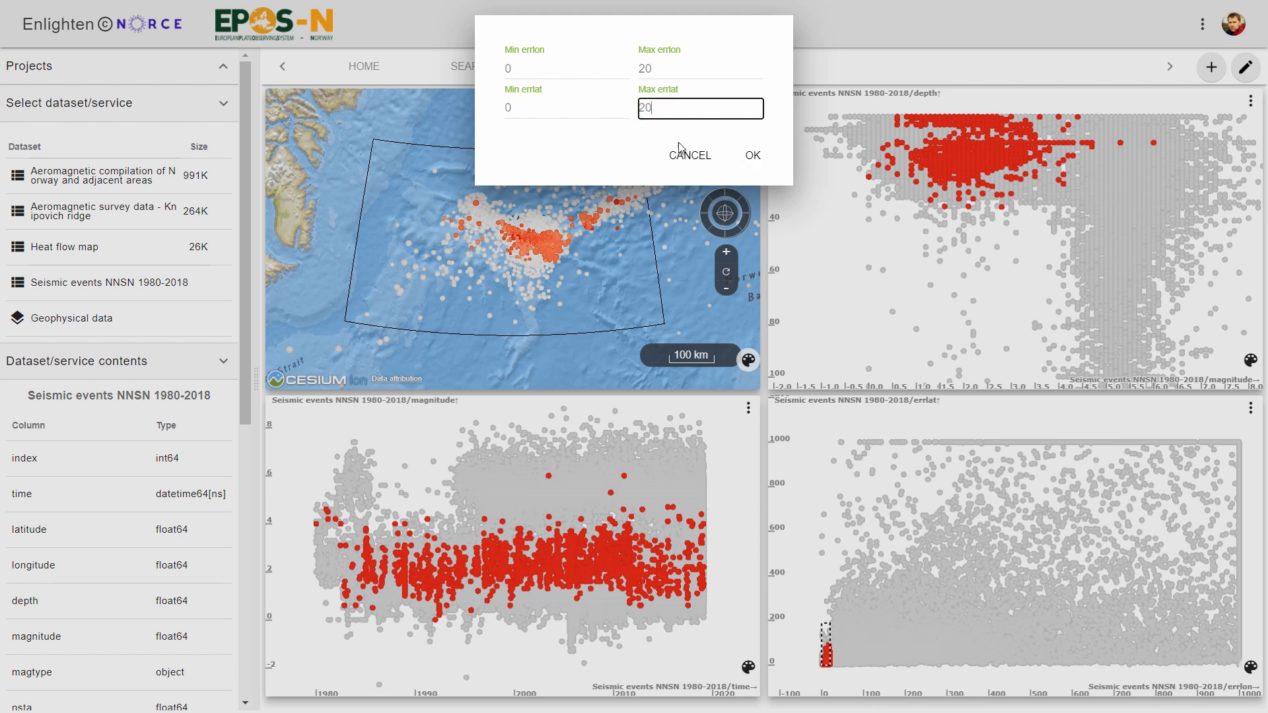
click(753, 156)
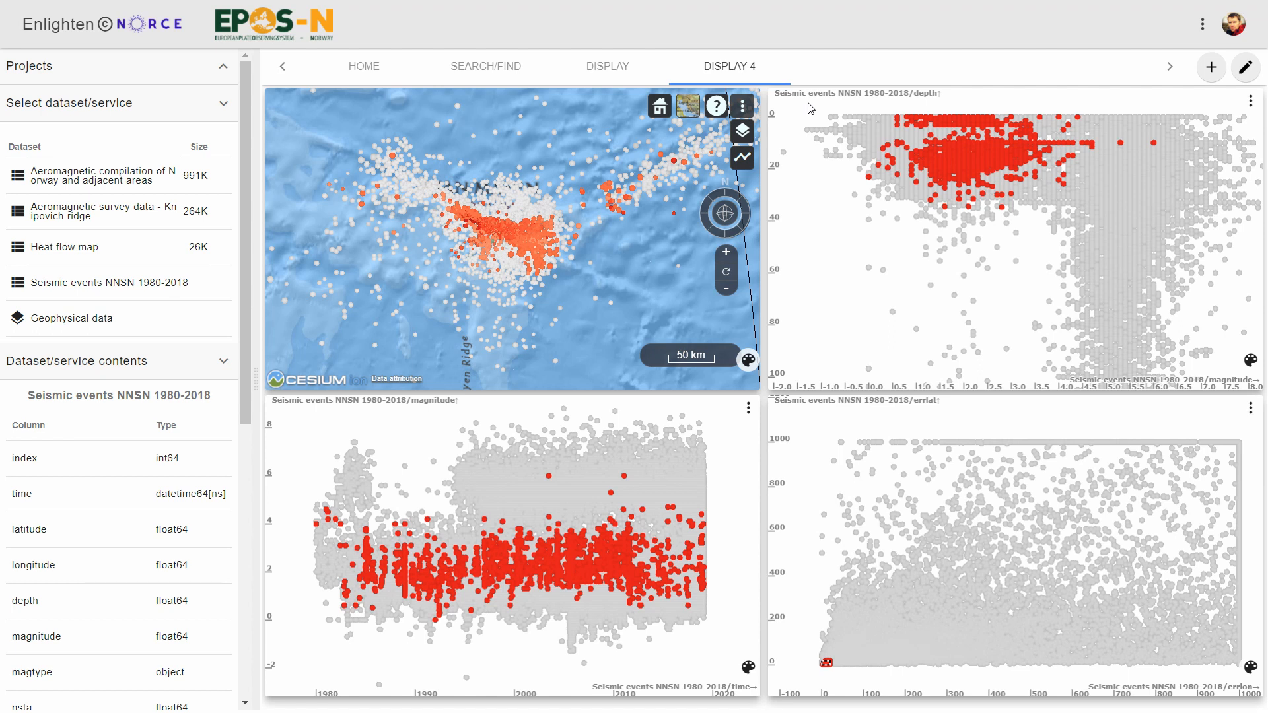
- Select the shallow band on the depth versus magnitude plot and set its filter to depth 0 to 2
drag(808, 102, 1254, 119)
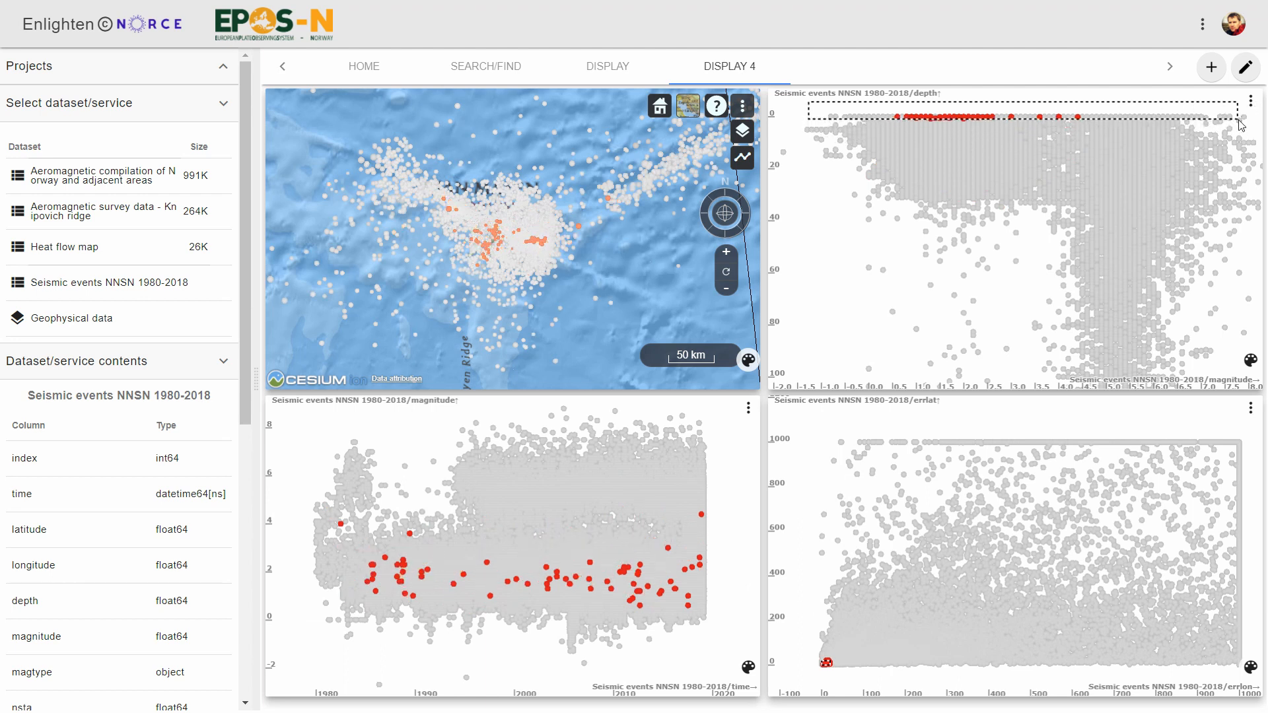
click(1252, 103)
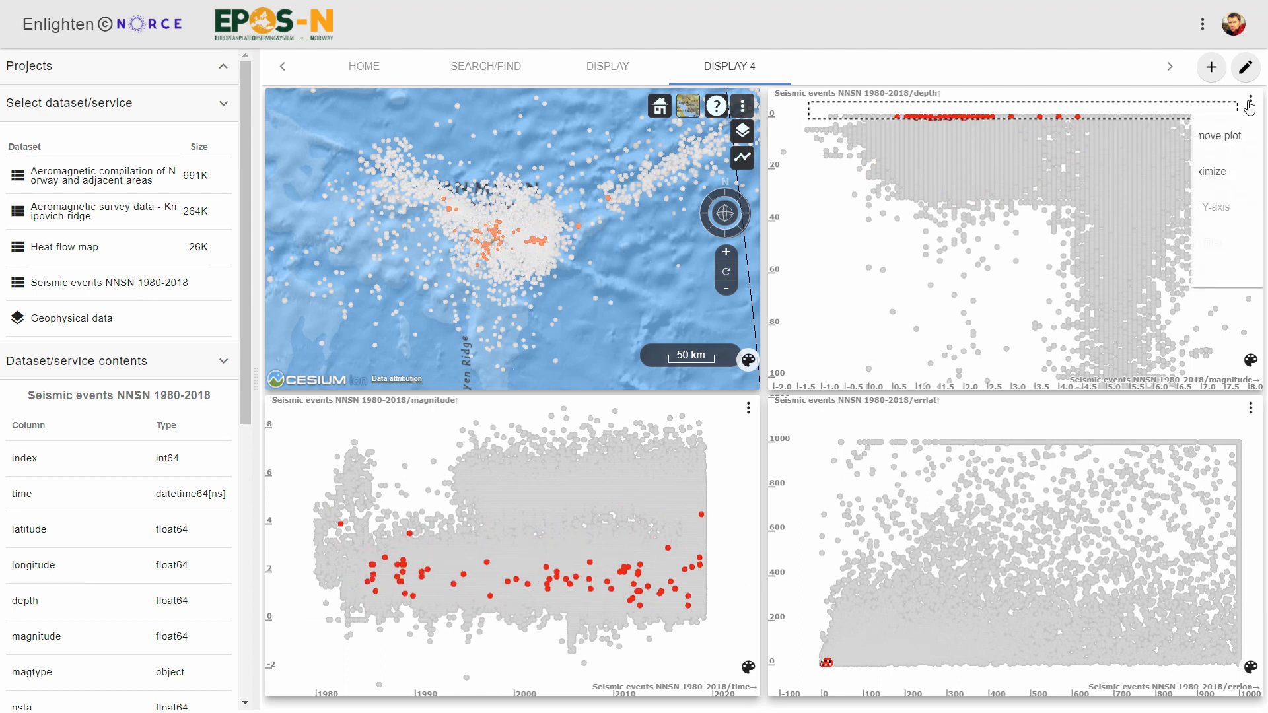
click(1194, 238)
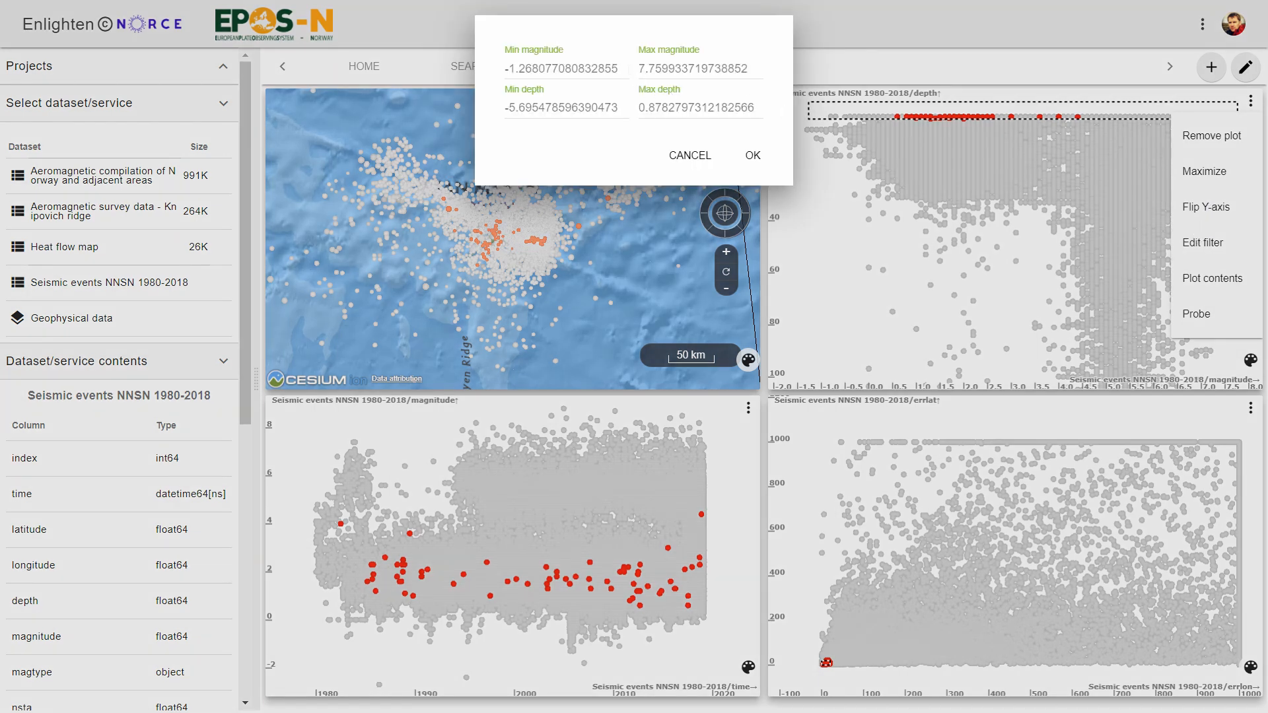
drag(619, 69, 502, 73)
click(619, 107)
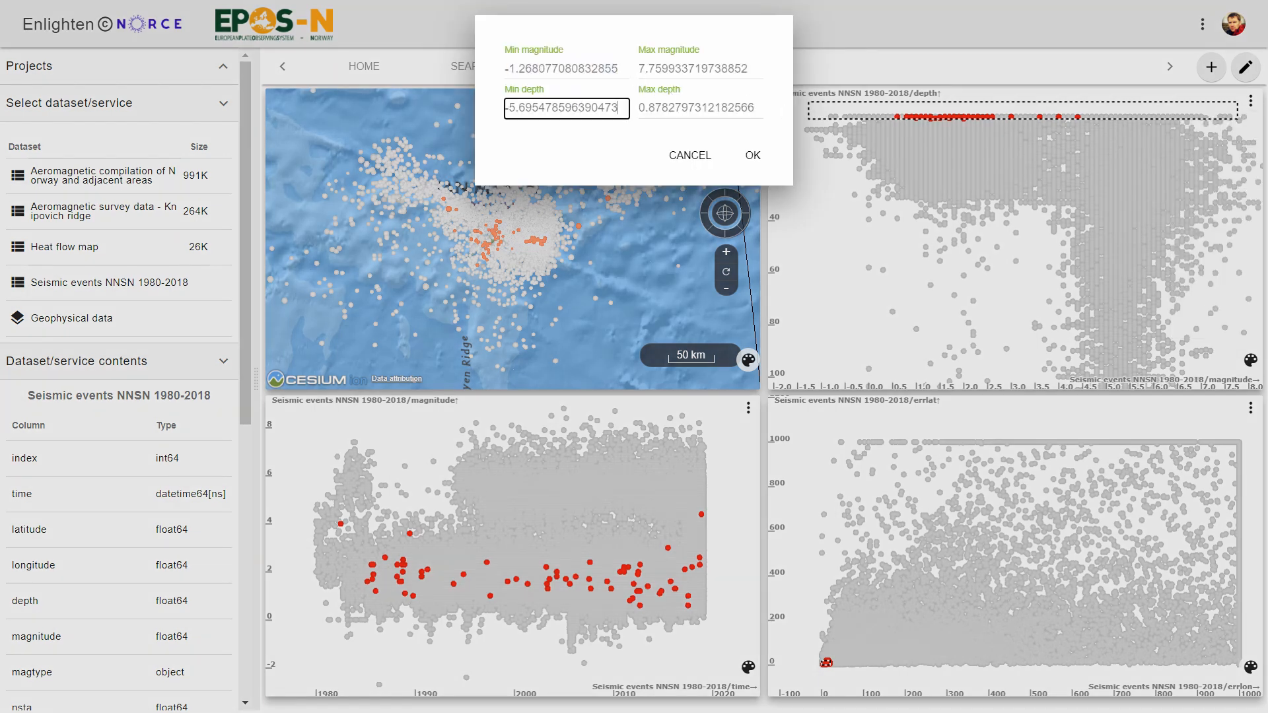
drag(619, 108, 489, 122)
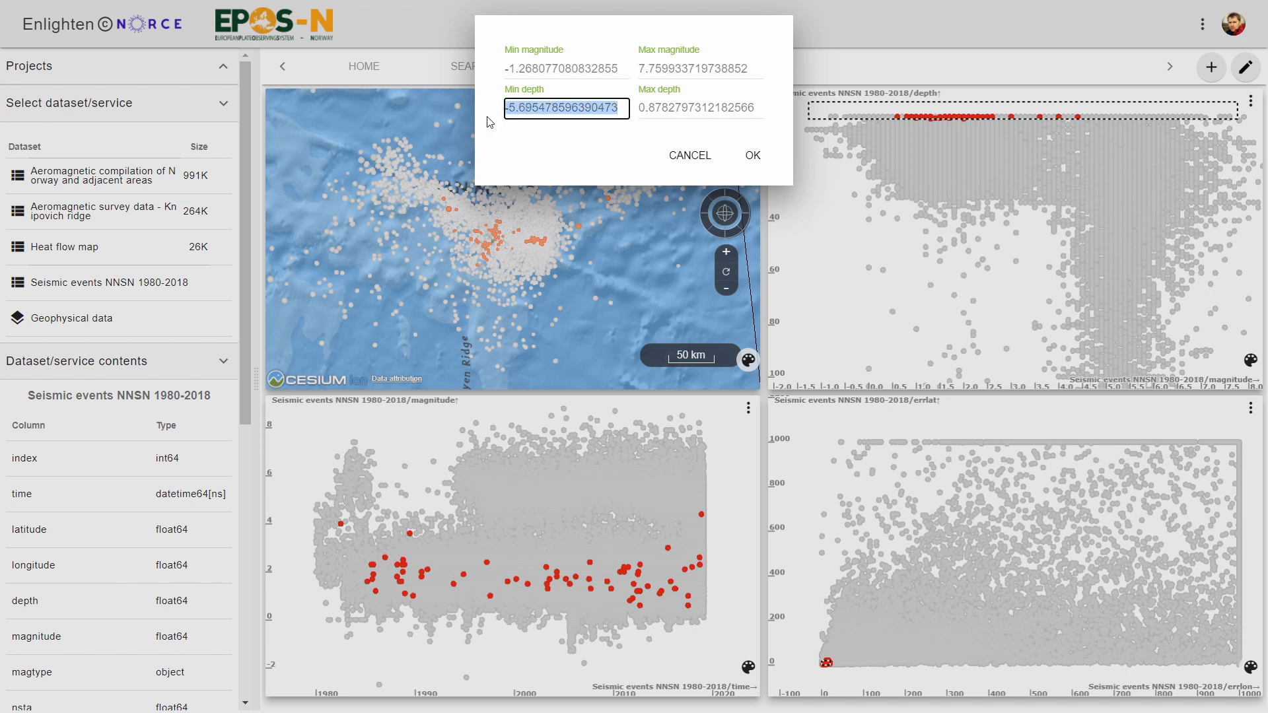
key(BackSpace)
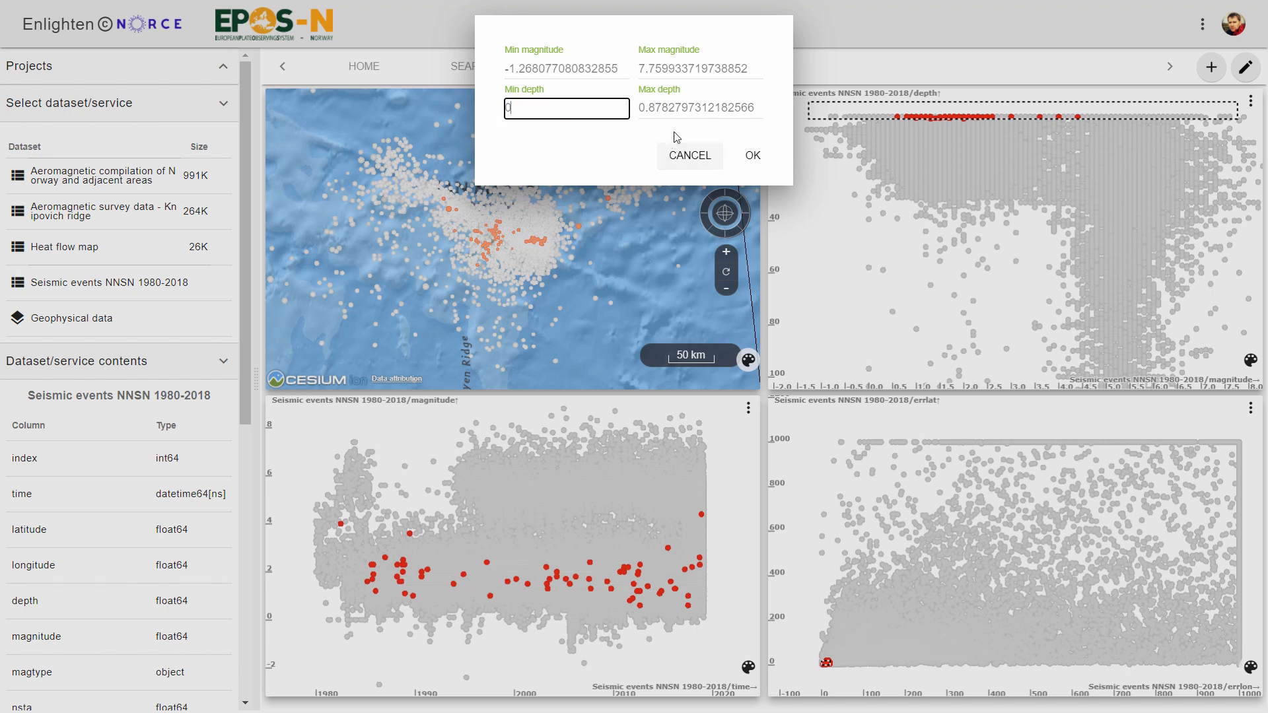
text(0)
click(756, 108)
drag(757, 108, 637, 119)
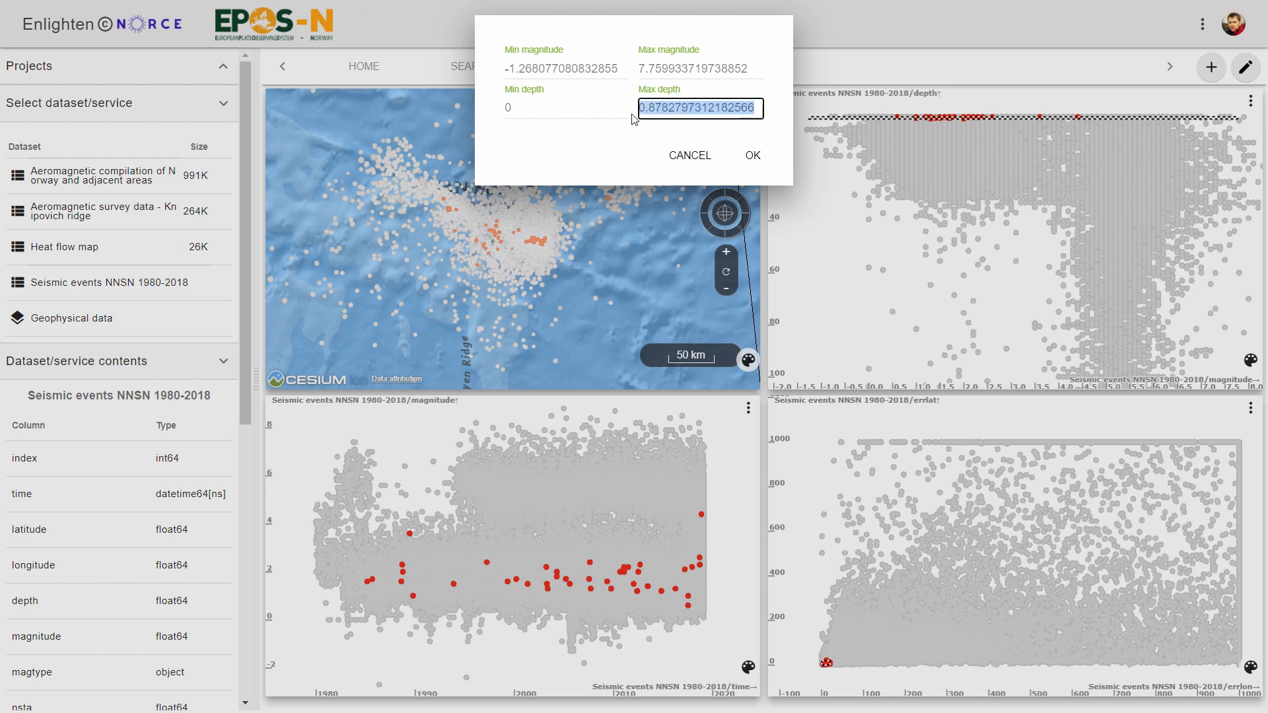
text(2)
click(752, 157)
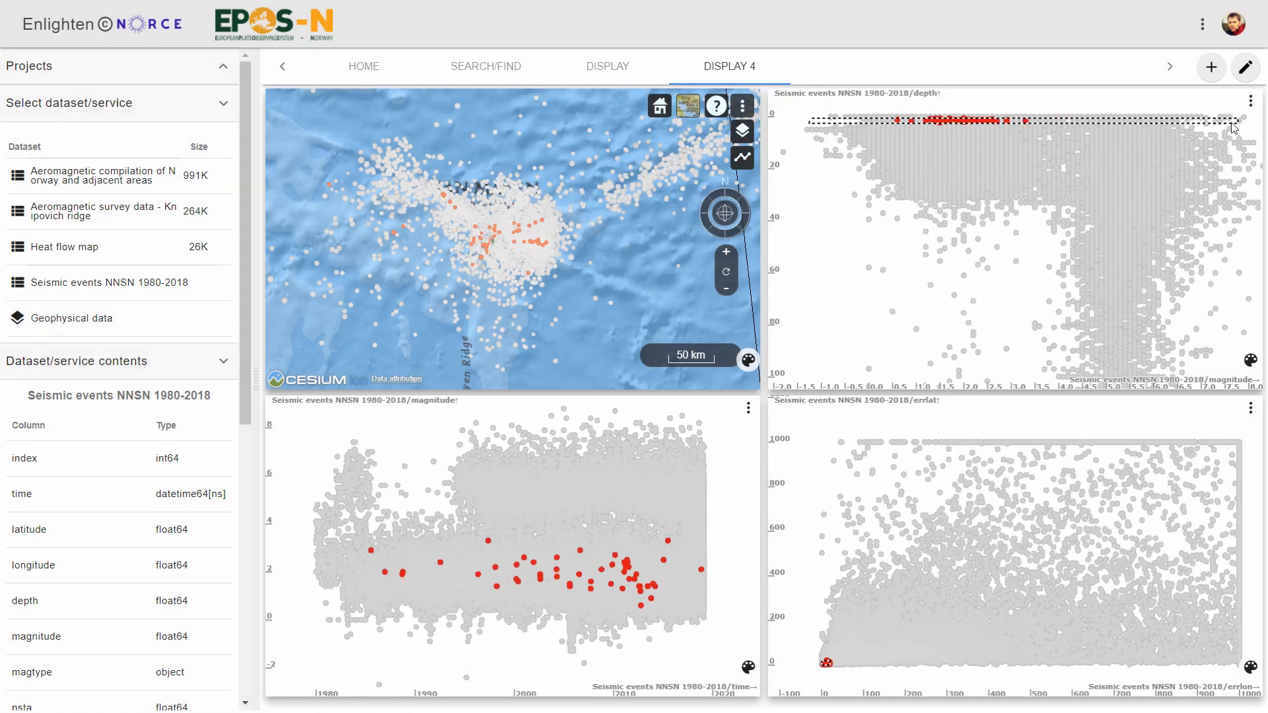
- Extend the depth selection downward and edit the maximum depth value in its filter
drag(1233, 129, 1228, 156)
mouse_move(1226, 154)
mouse_down()
mouse_move(1225, 167)
mouse_move(1226, 125)
mouse_up()
click(1248, 105)
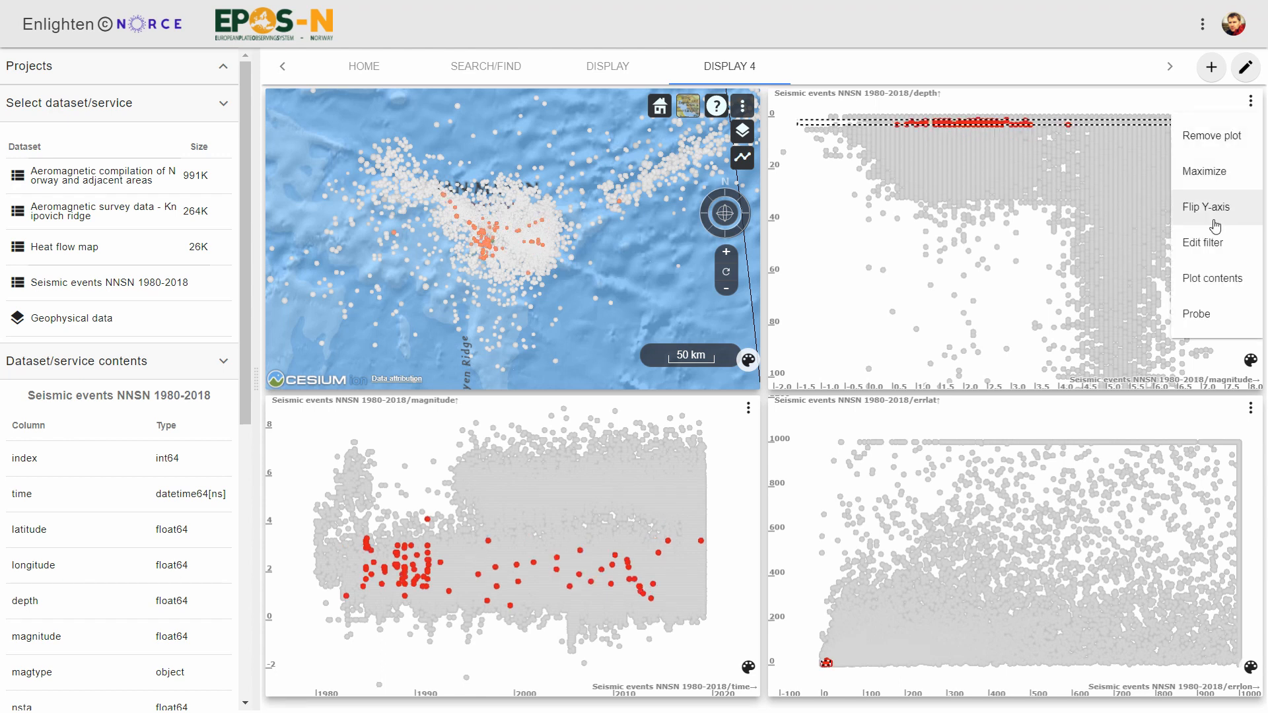
click(1207, 243)
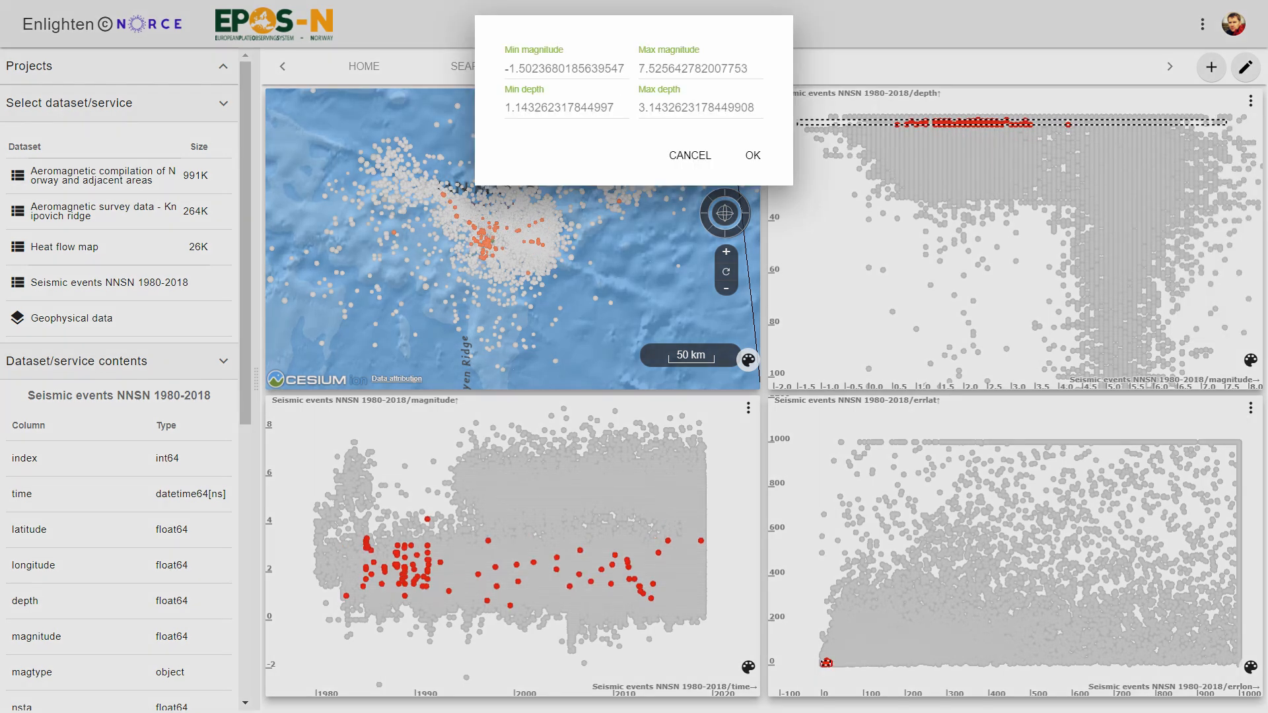
drag(756, 108, 608, 125)
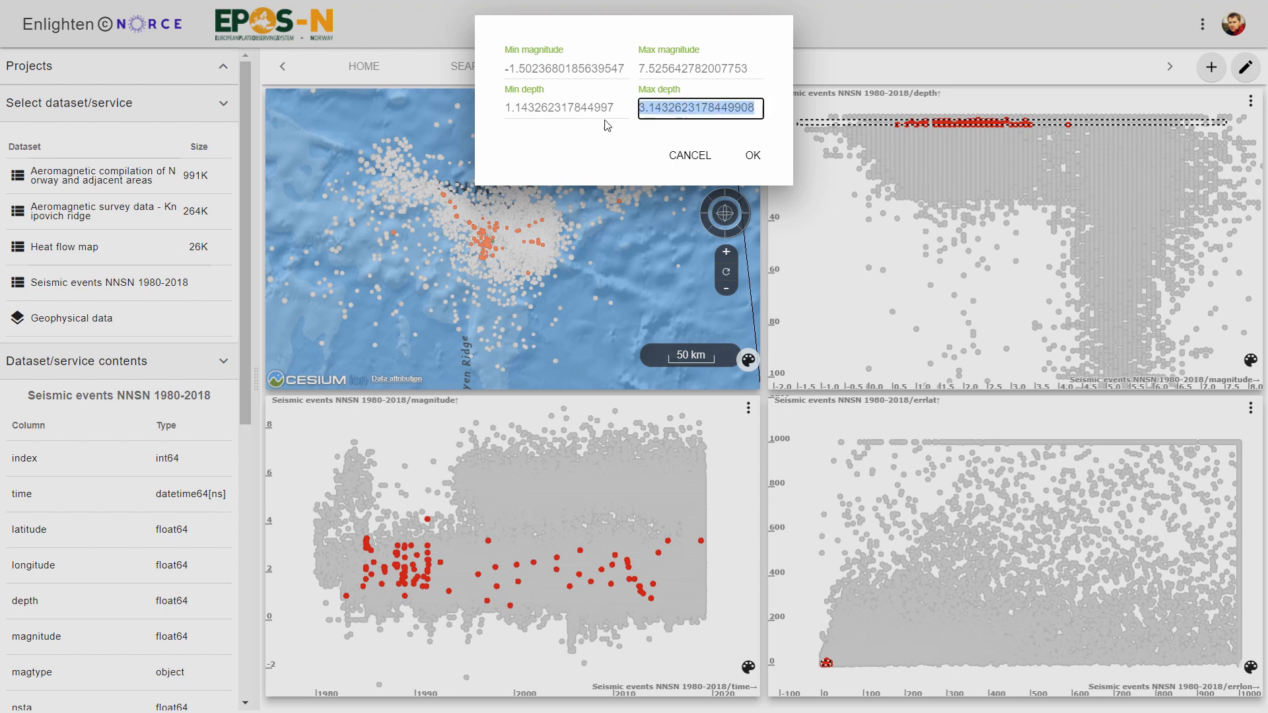
text(10)
key(Return)
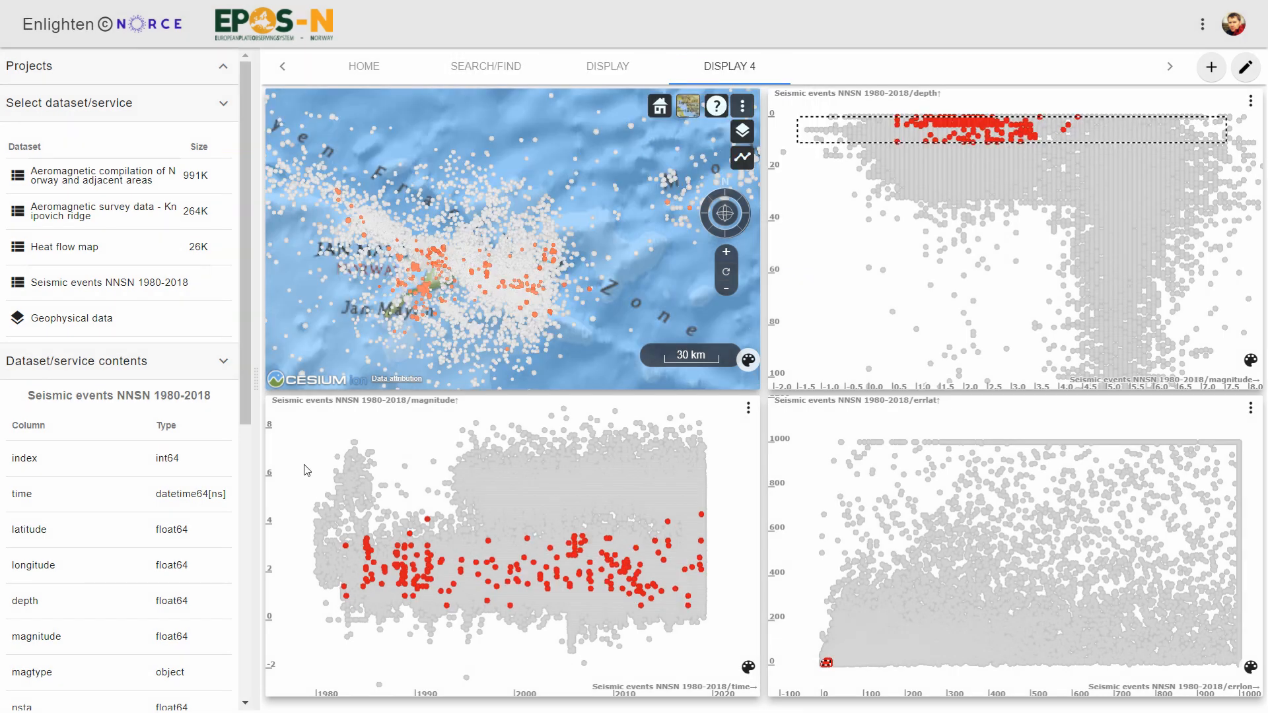
- Draw a selection covering the whole magnitude versus time plot and open its filter editor
drag(305, 430, 692, 502)
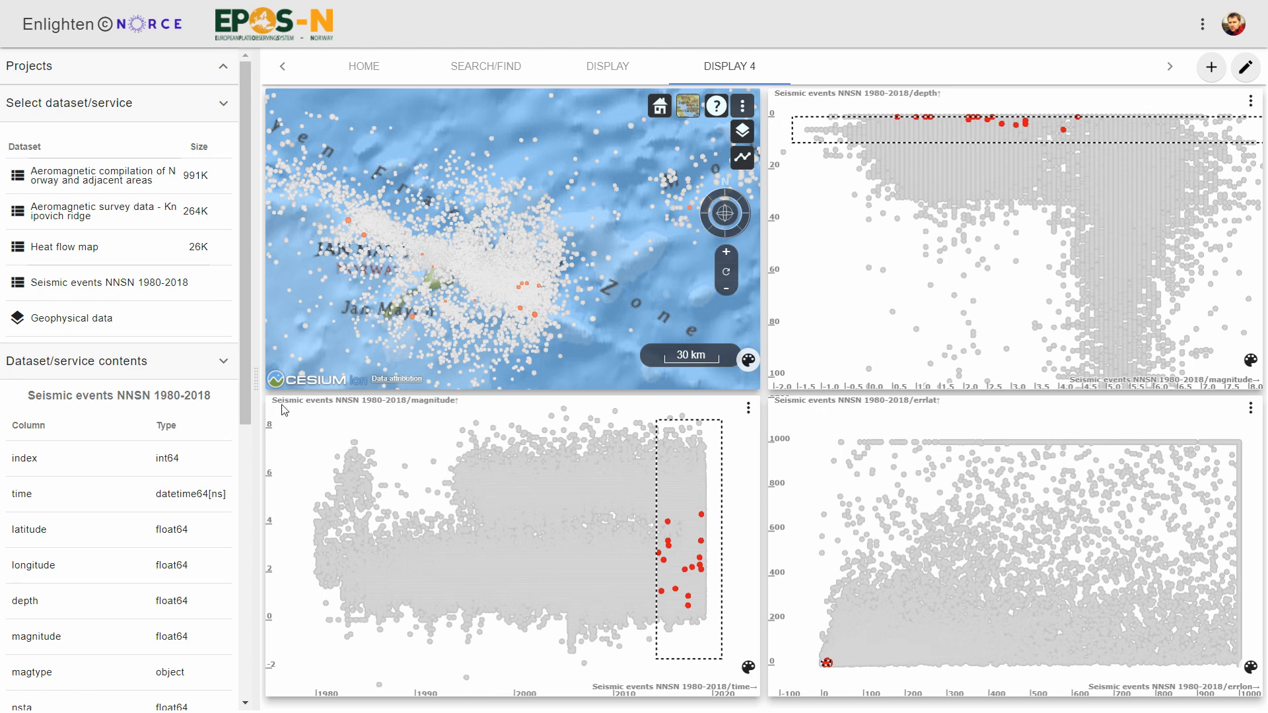
drag(284, 404, 663, 612)
mouse_move(726, 666)
mouse_down()
mouse_move(748, 669)
mouse_move(755, 650)
mouse_move(758, 468)
mouse_move(707, 640)
mouse_move(718, 673)
mouse_up()
click(748, 407)
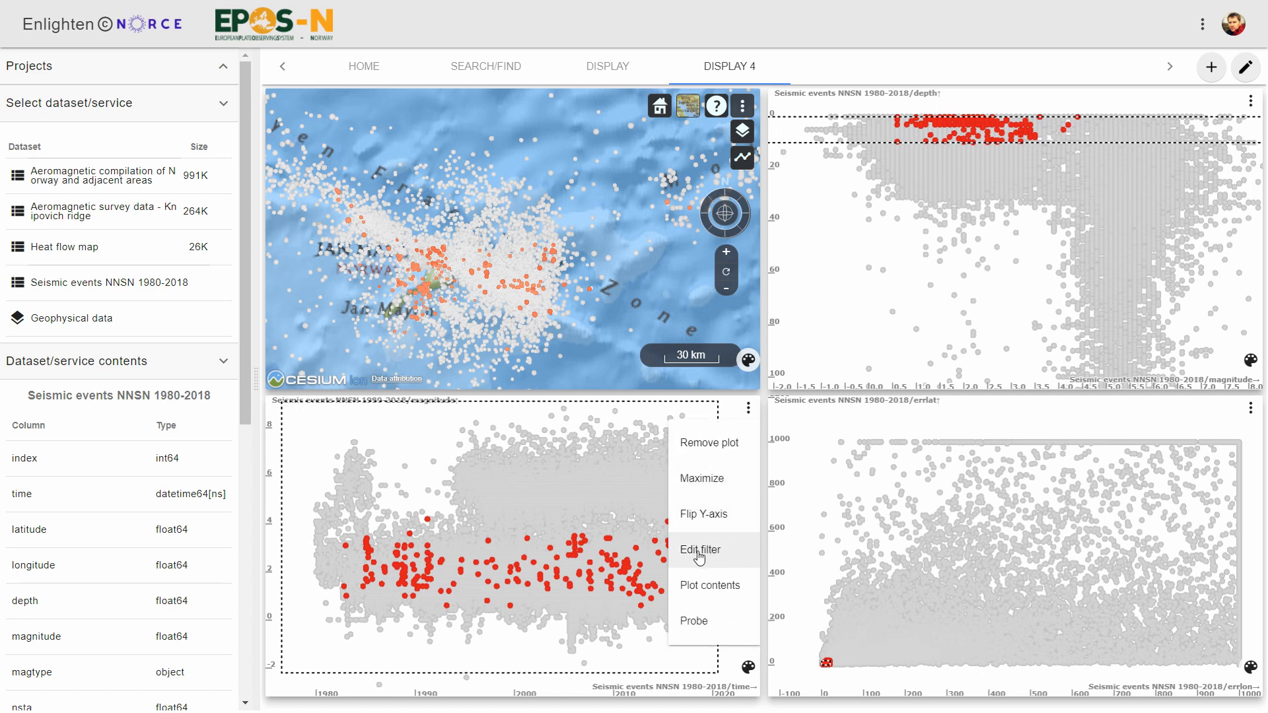
click(701, 552)
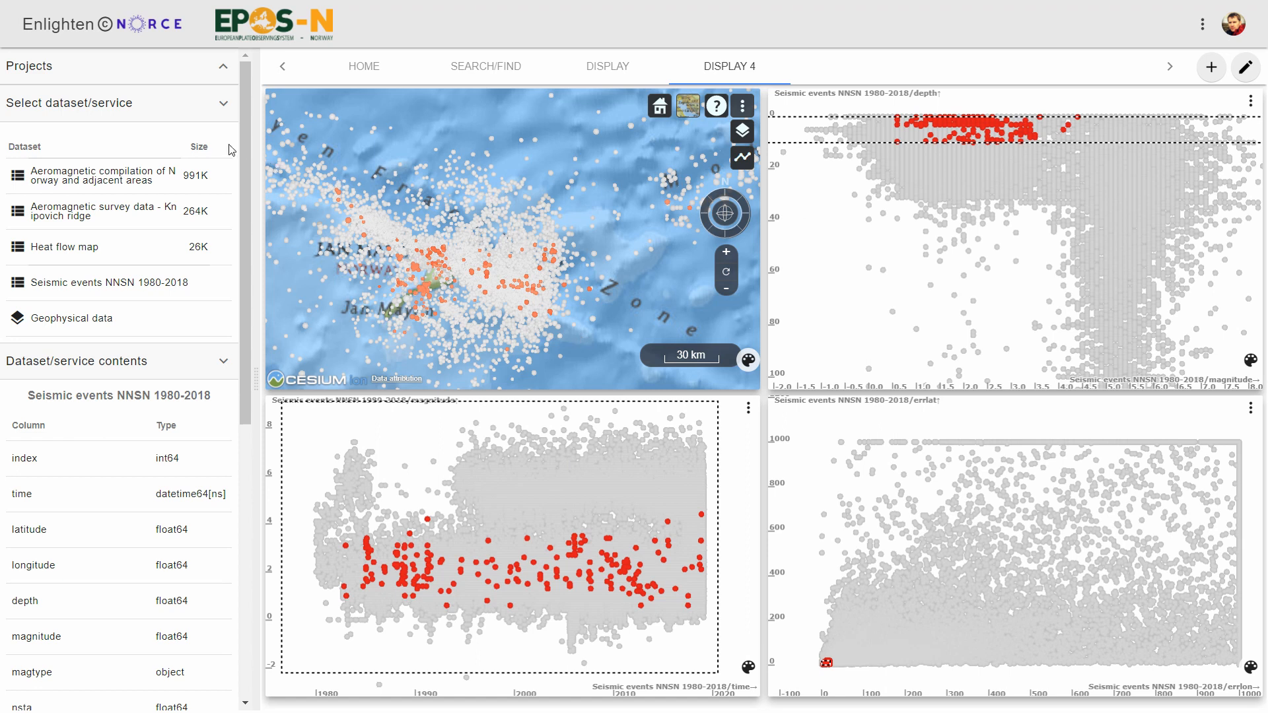
- Download the Mid-oceanic ridge project and save it as a JSON file
click(224, 67)
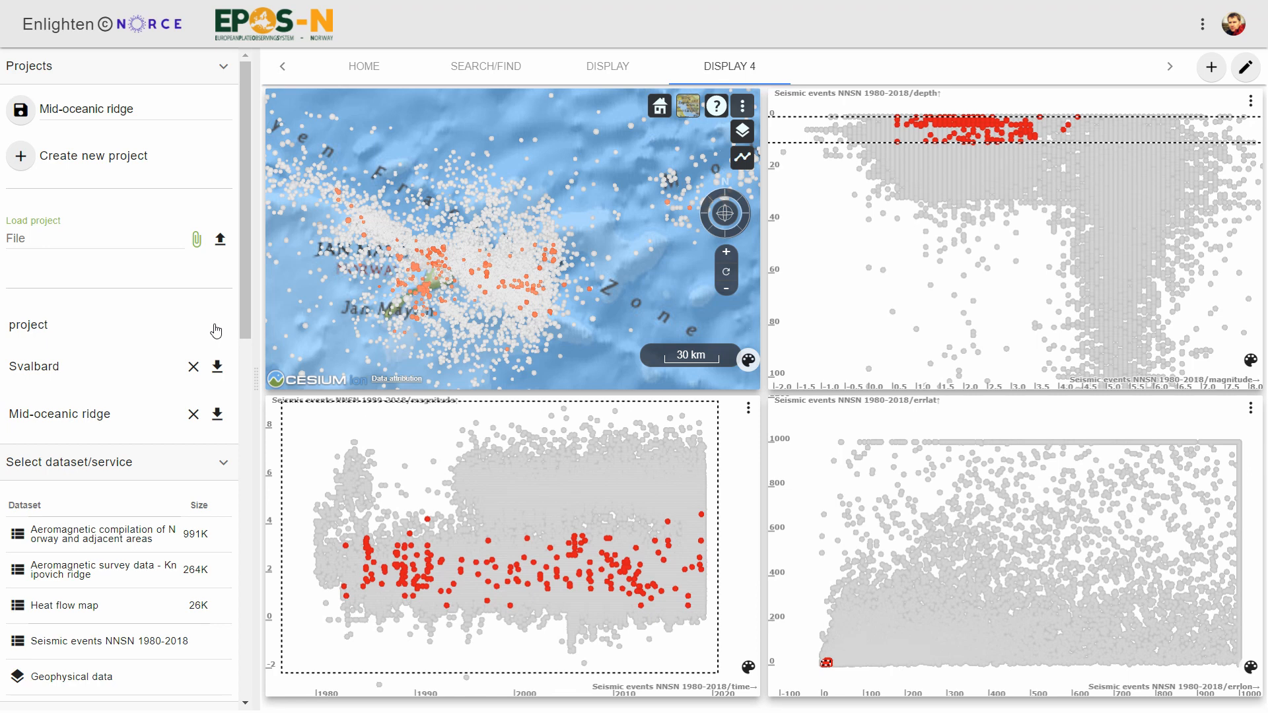
click(218, 420)
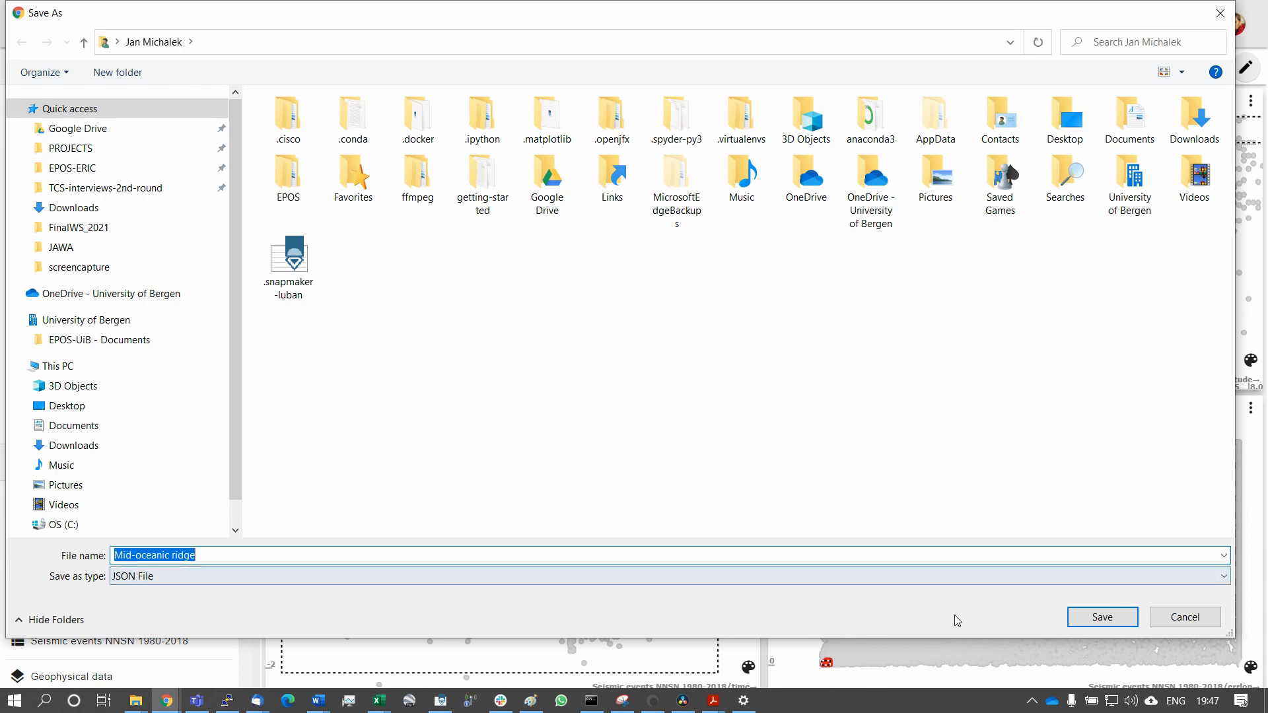
click(1103, 619)
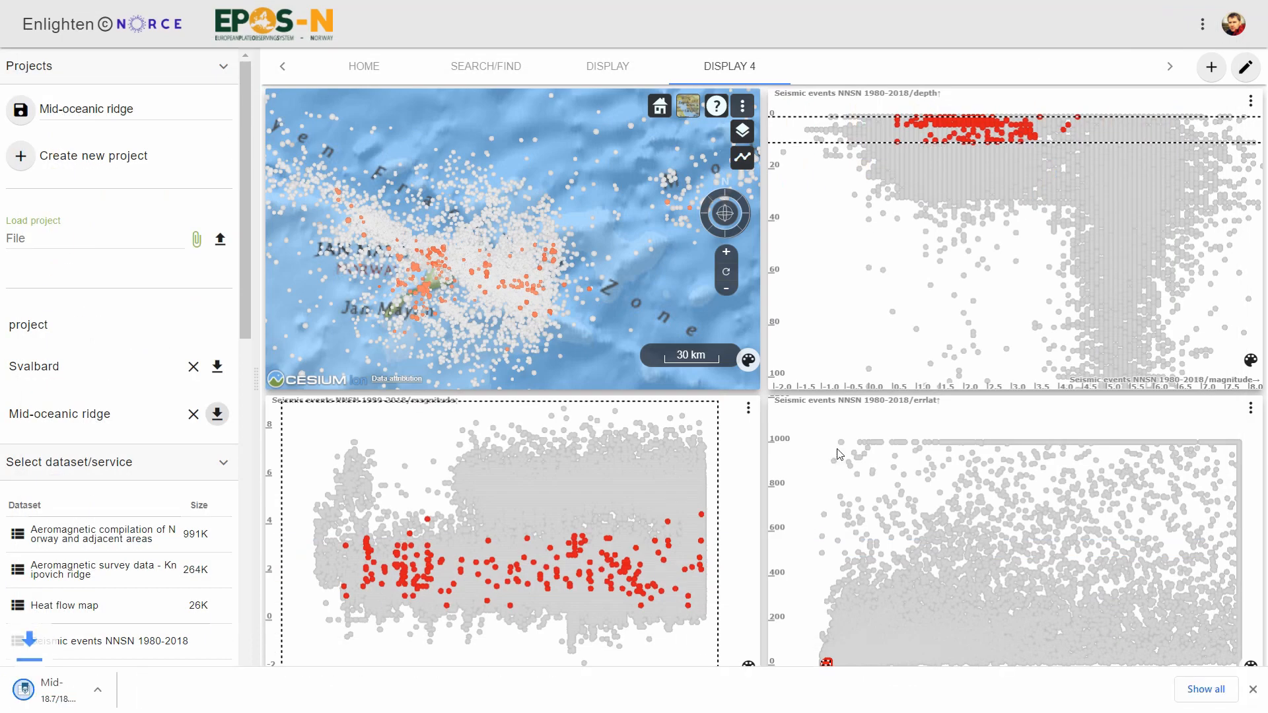